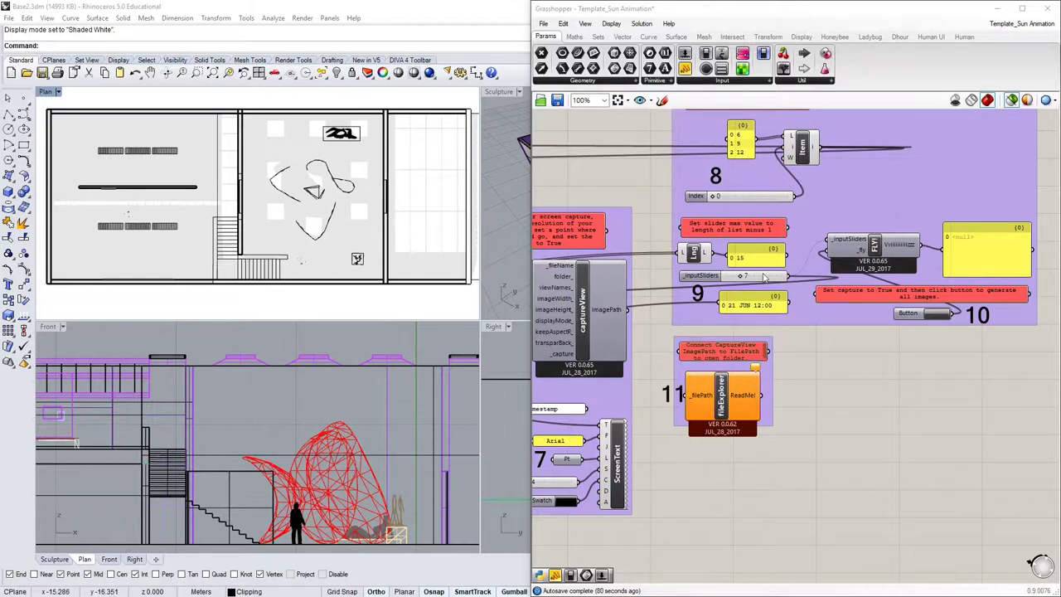
Step: Set the _inputSliders slider in group 9 to 5 for the 21 JUN 10:00 sun position
{"action": "scroll", "coordinate": [766, 283], "scroll_direction": "up", "scroll_amount": 1}
{"action": "scroll", "coordinate": [766, 283], "scroll_direction": "up", "scroll_amount": 3}
{"action": "mouse_move", "coordinate": [716, 275]}
{"action": "left_mouse_down"}
{"action": "mouse_move", "coordinate": [705, 276]}
{"action": "mouse_move", "coordinate": [727, 279]}
{"action": "mouse_move", "coordinate": [711, 282]}
{"action": "left_mouse_up"}
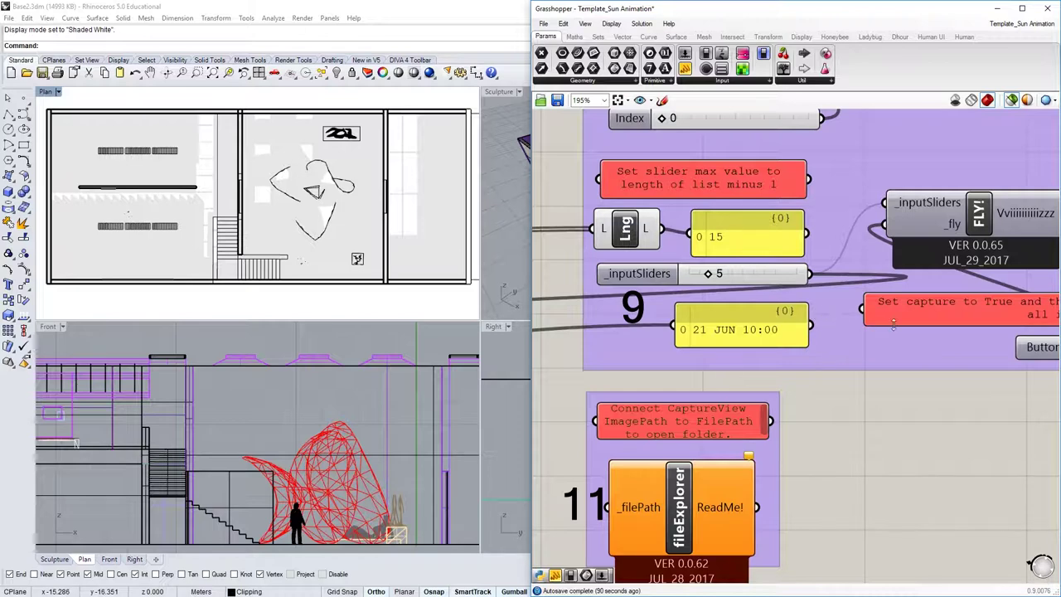
Step: Switch to Rhino and turn on the Glass, Louvers and Overhang sublayers of Toplight
{"action": "left_click", "coordinate": [1001, 10]}
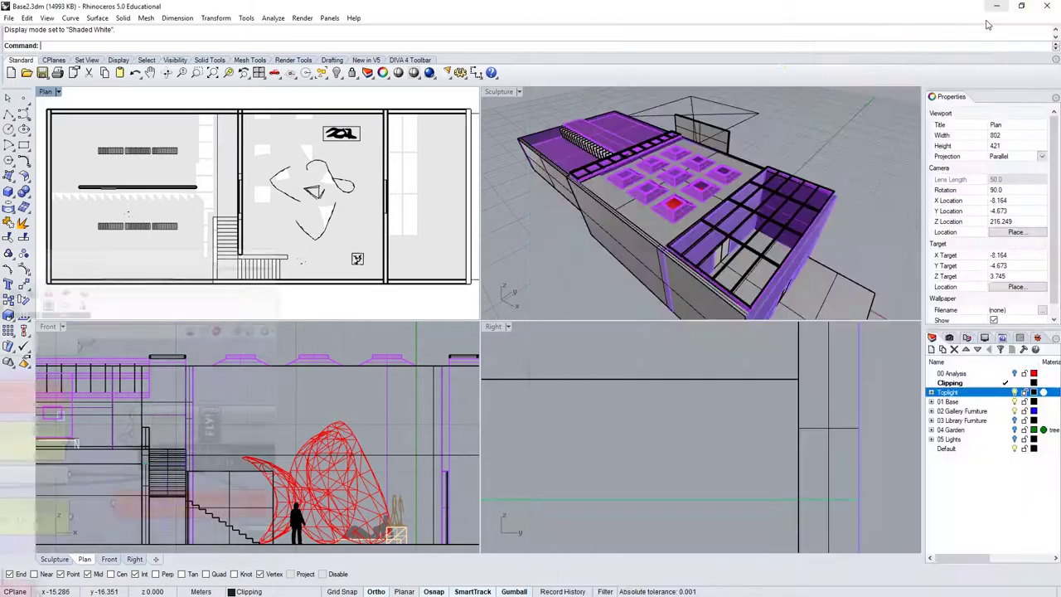
{"action": "mouse_move", "coordinate": [663, 244]}
{"action": "right_mouse_down"}
{"action": "mouse_move", "coordinate": [692, 183]}
{"action": "mouse_move", "coordinate": [563, 161]}
{"action": "right_mouse_up"}
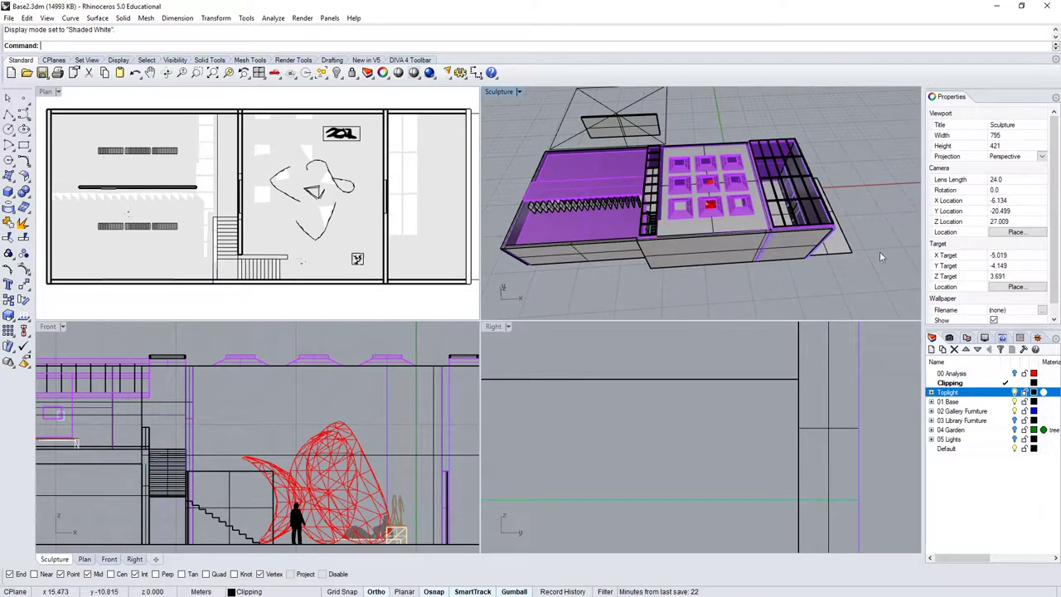
{"action": "mouse_move", "coordinate": [879, 251]}
{"action": "right_mouse_down"}
{"action": "mouse_move", "coordinate": [758, 204]}
{"action": "mouse_move", "coordinate": [710, 224]}
{"action": "right_mouse_up"}
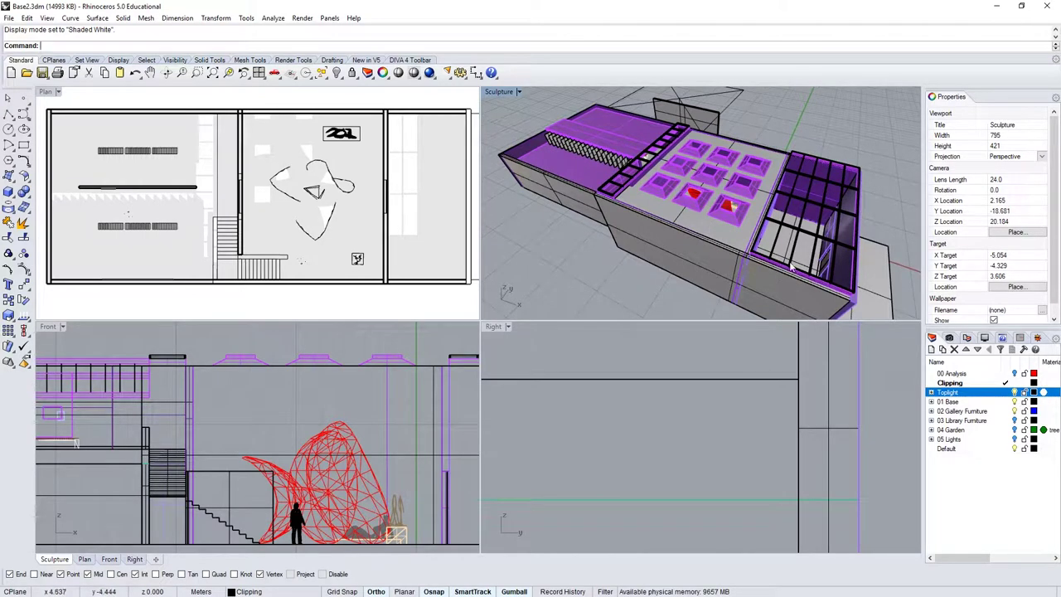
{"action": "scroll", "coordinate": [717, 246], "scroll_direction": "up", "scroll_amount": 3}
{"action": "left_click", "coordinate": [930, 392]}
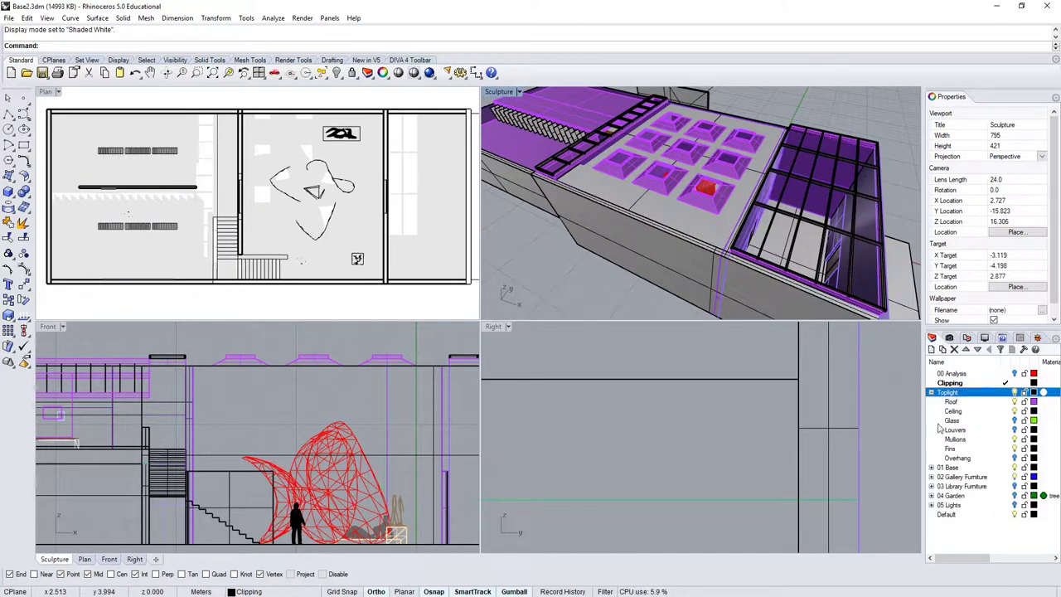
{"action": "left_click", "coordinate": [1019, 431]}
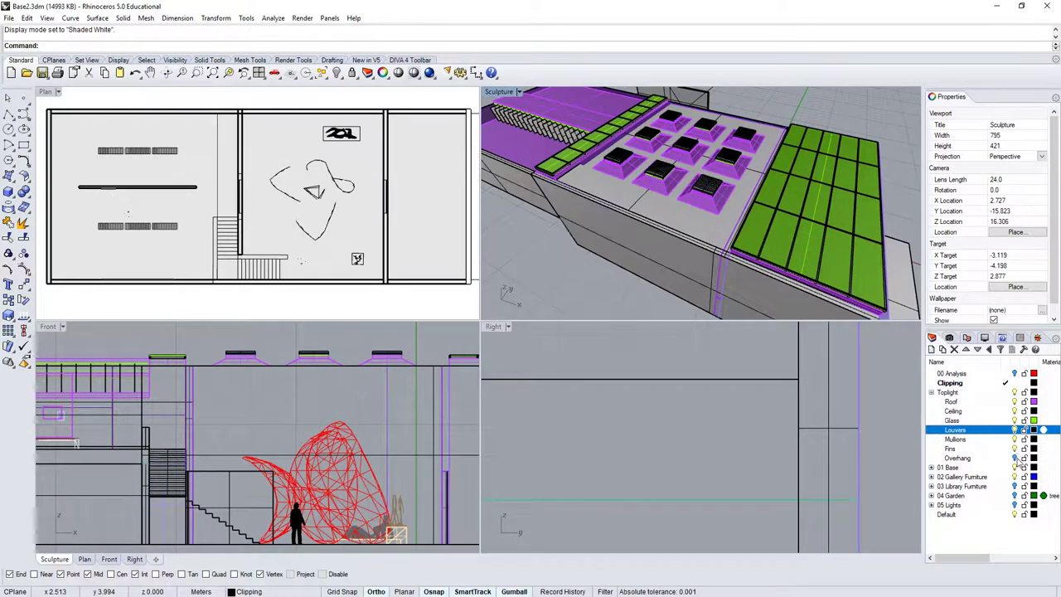
{"action": "left_click", "coordinate": [1014, 457]}
{"action": "mouse_move", "coordinate": [706, 197]}
{"action": "right_mouse_down"}
{"action": "mouse_move", "coordinate": [688, 196]}
{"action": "mouse_move", "coordinate": [746, 218]}
{"action": "right_mouse_up"}
{"action": "scroll", "coordinate": [742, 219], "scroll_direction": "down", "scroll_amount": 4}
{"action": "scroll", "coordinate": [734, 218], "scroll_direction": "up", "scroll_amount": 3}
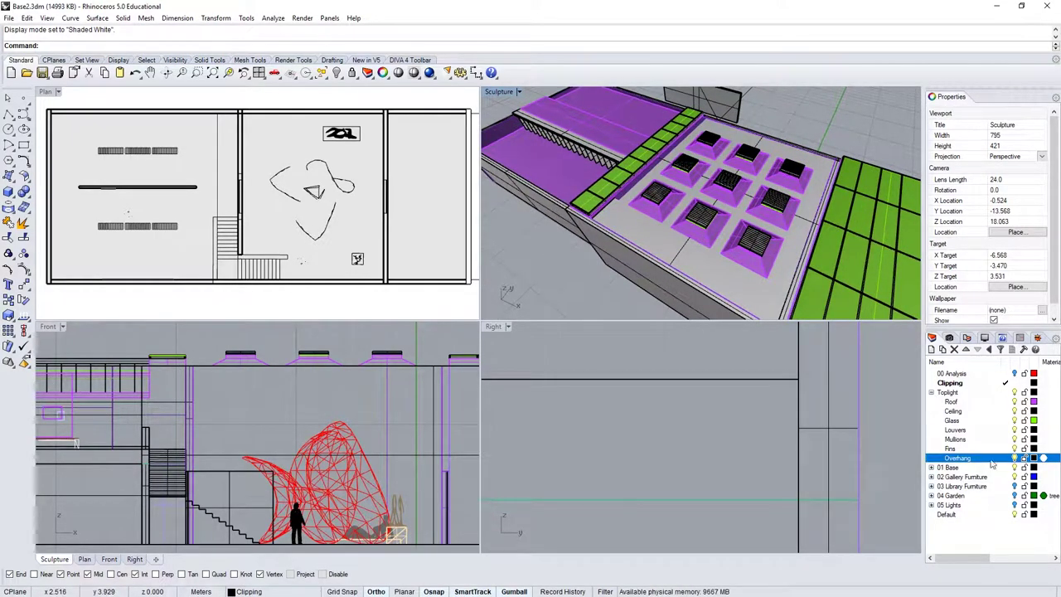
Step: Hide the Glass sublayer of Toplight, toggling its visibility to compare the sunlight patches in the plan
{"action": "left_click", "coordinate": [953, 411]}
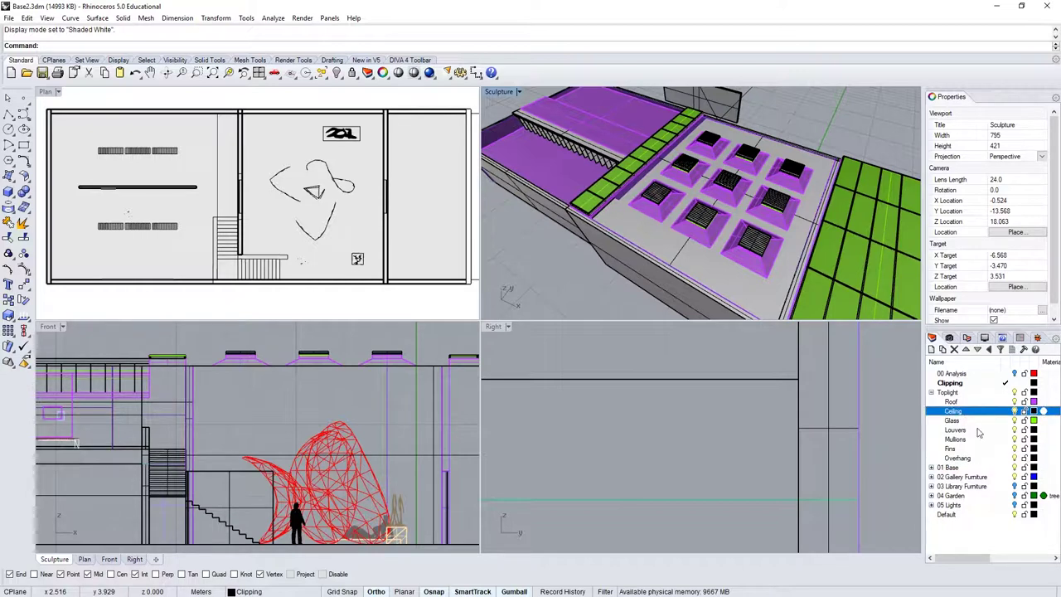
{"action": "left_click", "coordinate": [952, 420]}
{"action": "left_click", "coordinate": [1024, 421]}
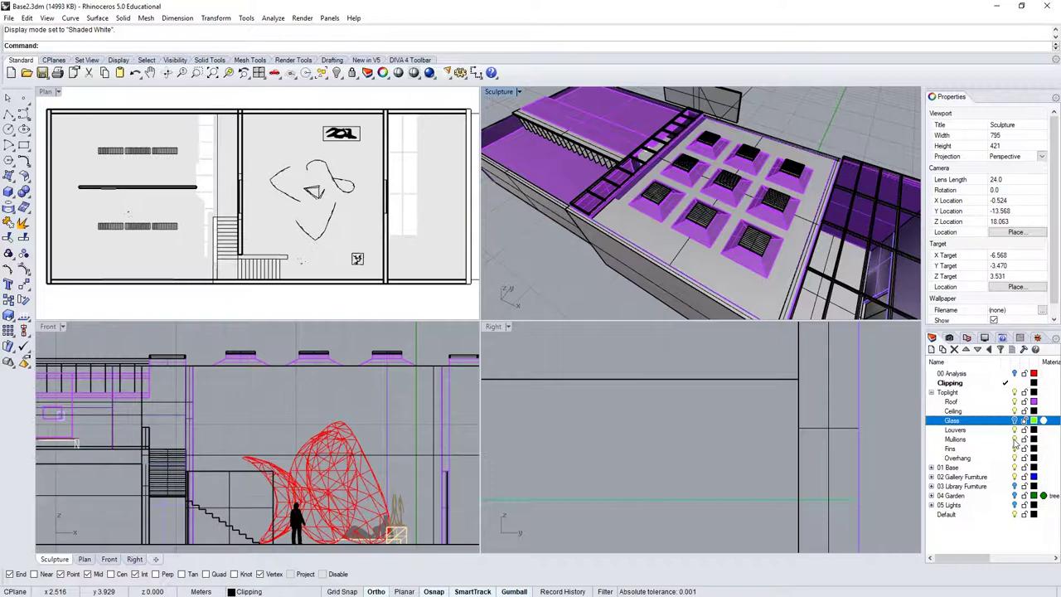
{"action": "scroll", "coordinate": [251, 180], "scroll_direction": "up", "scroll_amount": 1}
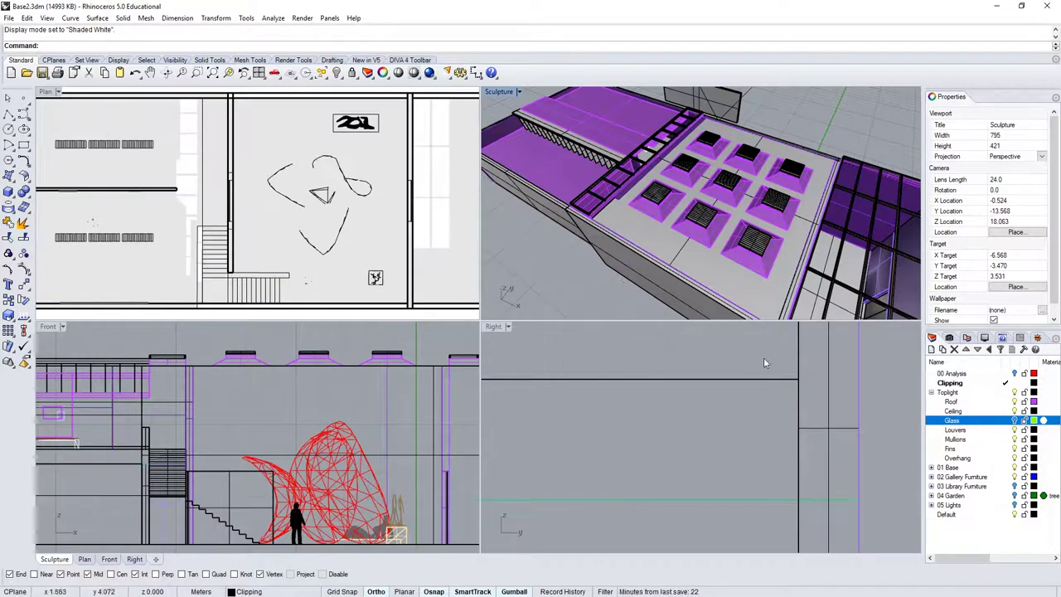
{"action": "left_click", "coordinate": [1016, 422]}
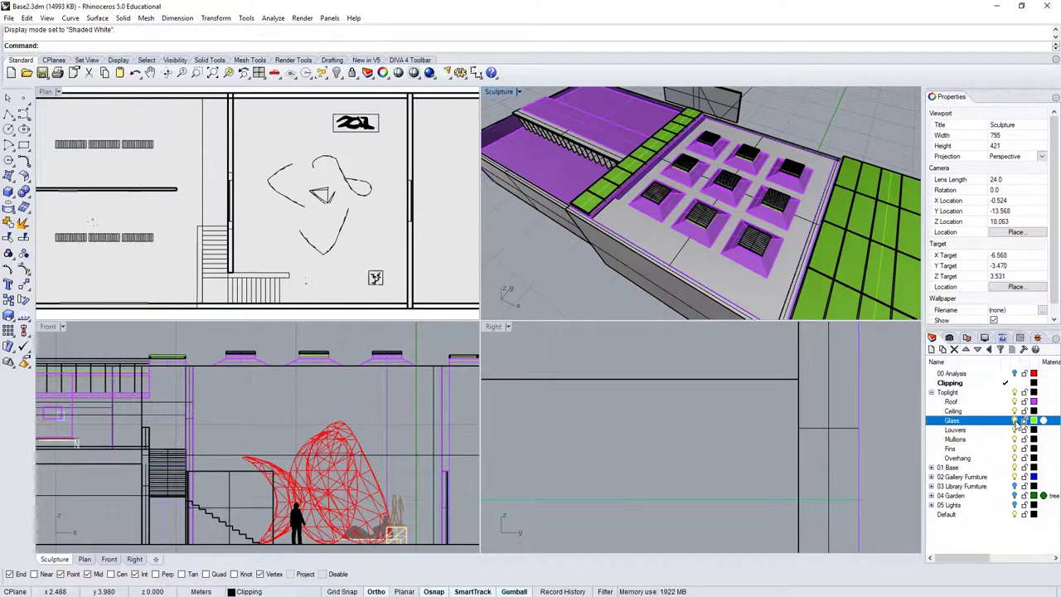
{"action": "left_click", "coordinate": [1015, 422]}
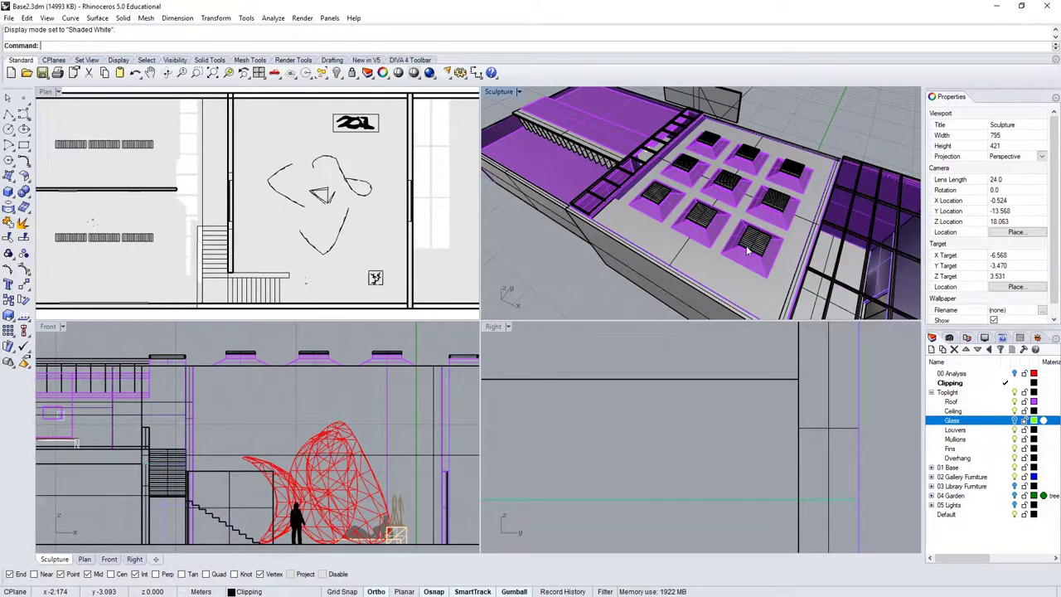
{"action": "right_click_drag", "start_coordinate": [726, 255], "coordinate": [746, 249]}
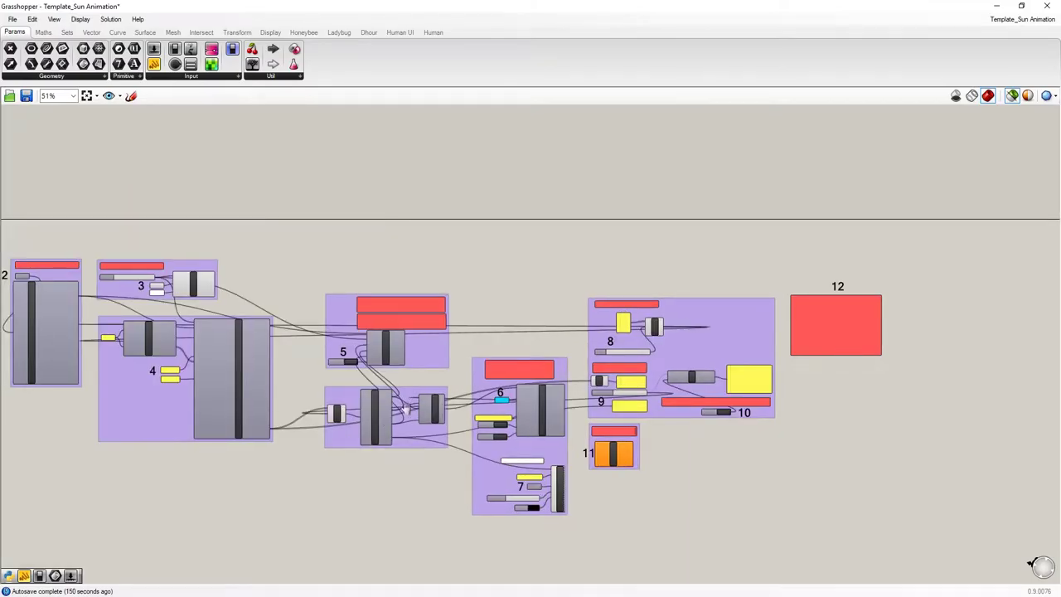
Step: Switch to Grasshopper and examine the working directory, EPW file path, true north and analysis period groups
{"action": "scroll", "coordinate": [698, 416], "scroll_direction": "up", "scroll_amount": 3}
{"action": "scroll", "coordinate": [255, 310], "scroll_direction": "up", "scroll_amount": 3}
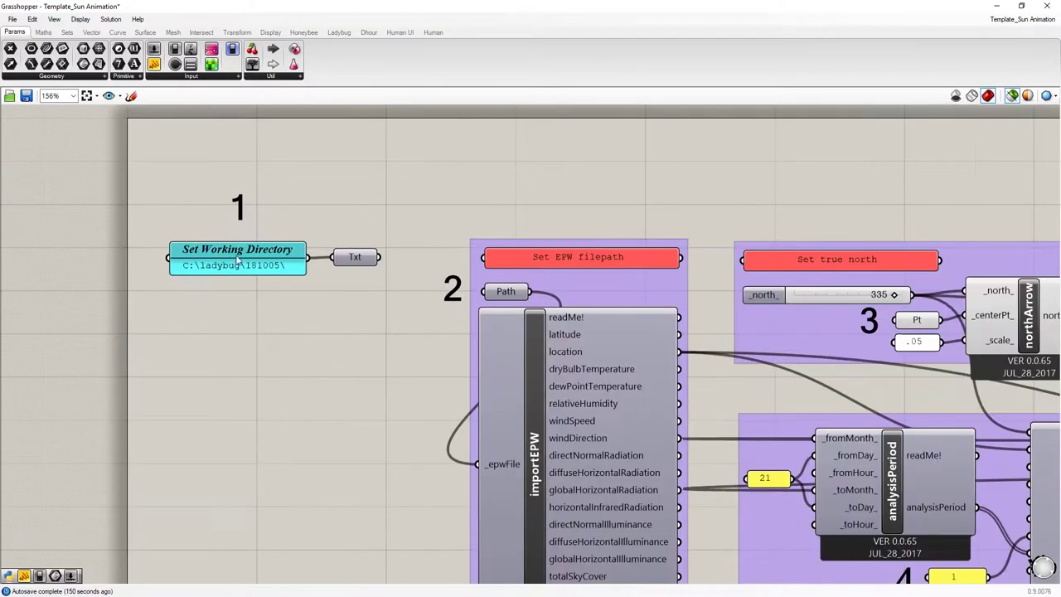
{"action": "scroll", "coordinate": [203, 267], "scroll_direction": "up", "scroll_amount": 1}
{"action": "scroll", "coordinate": [178, 235], "scroll_direction": "down", "scroll_amount": 2}
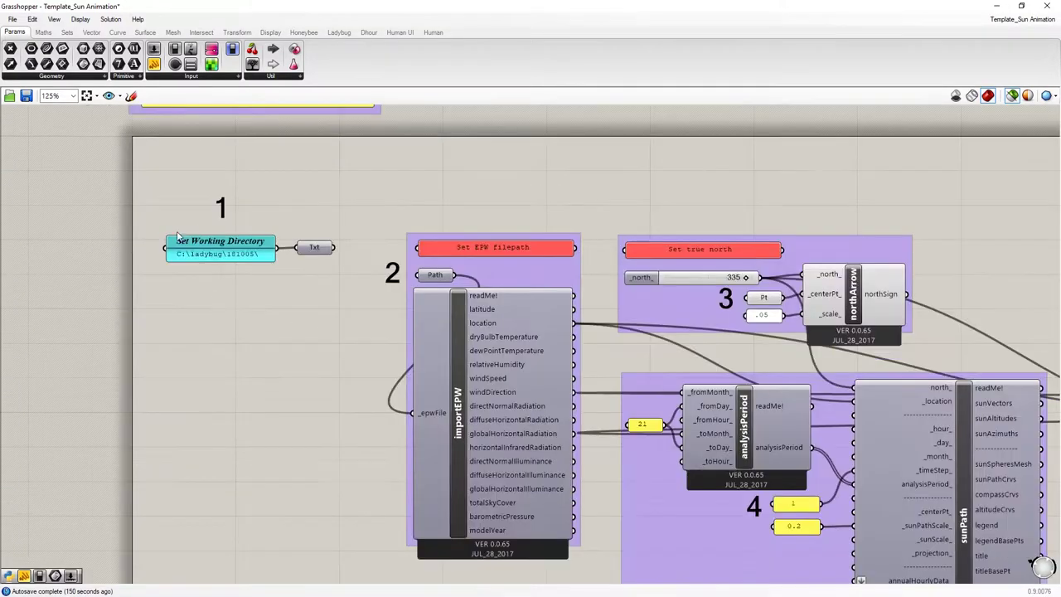
{"action": "right_click_drag", "start_coordinate": [297, 338], "coordinate": [93, 317]}
{"action": "scroll", "coordinate": [217, 317], "scroll_direction": "up", "scroll_amount": 1}
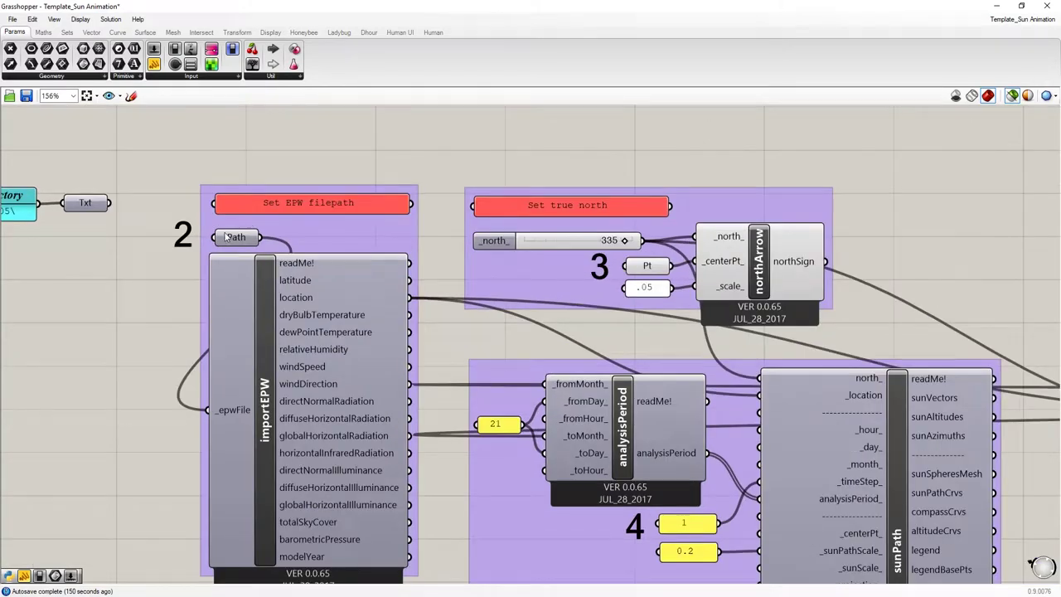
{"action": "right_click_drag", "start_coordinate": [283, 320], "coordinate": [281, 286]}
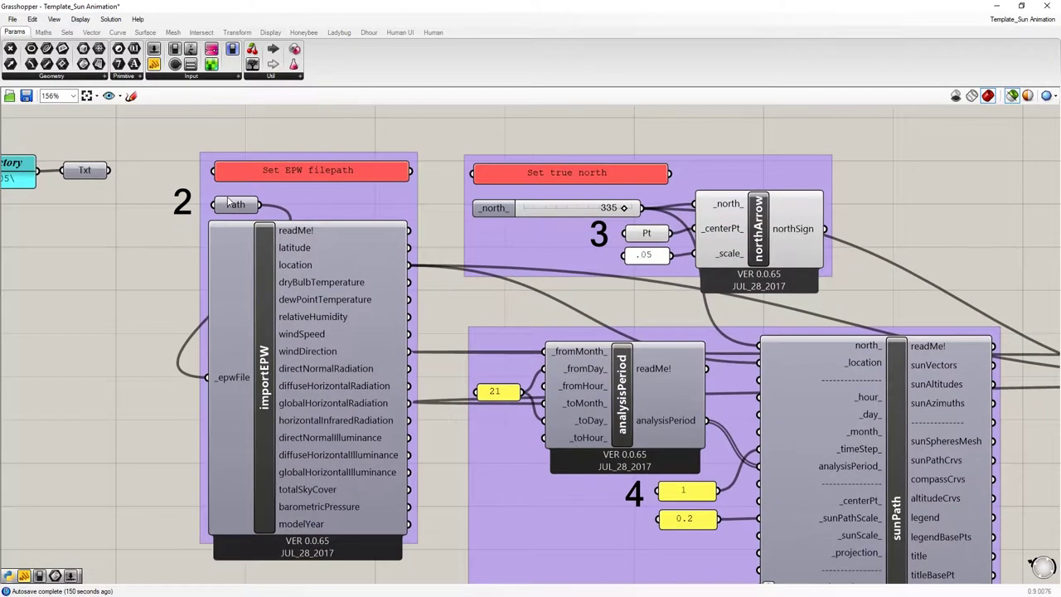
{"action": "scroll", "coordinate": [226, 201], "scroll_direction": "down", "scroll_amount": 1}
{"action": "right_click_drag", "start_coordinate": [373, 358], "coordinate": [277, 378]}
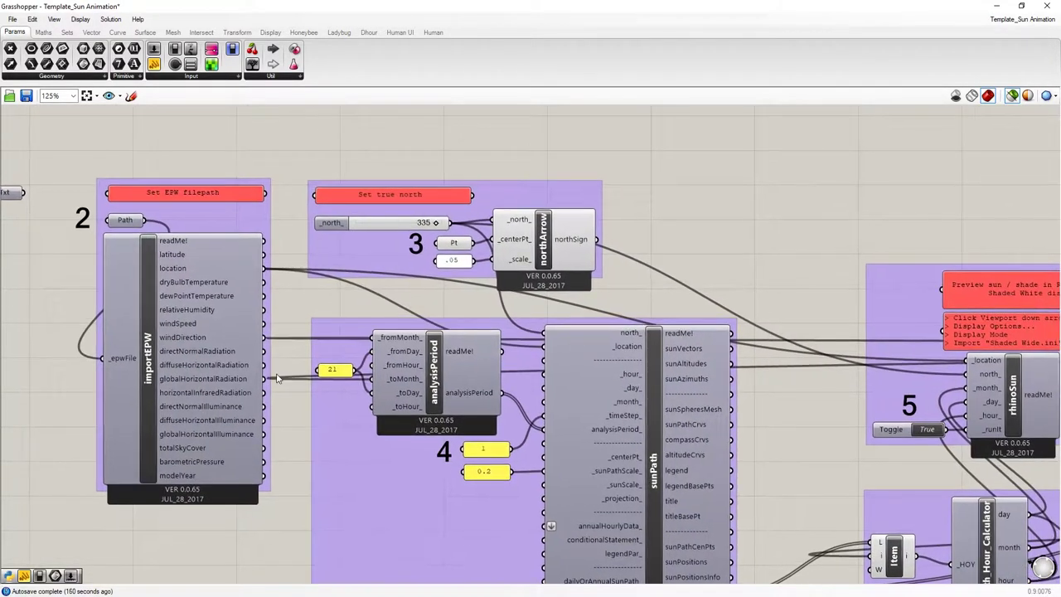
{"action": "right_click_drag", "start_coordinate": [452, 368], "coordinate": [382, 367]}
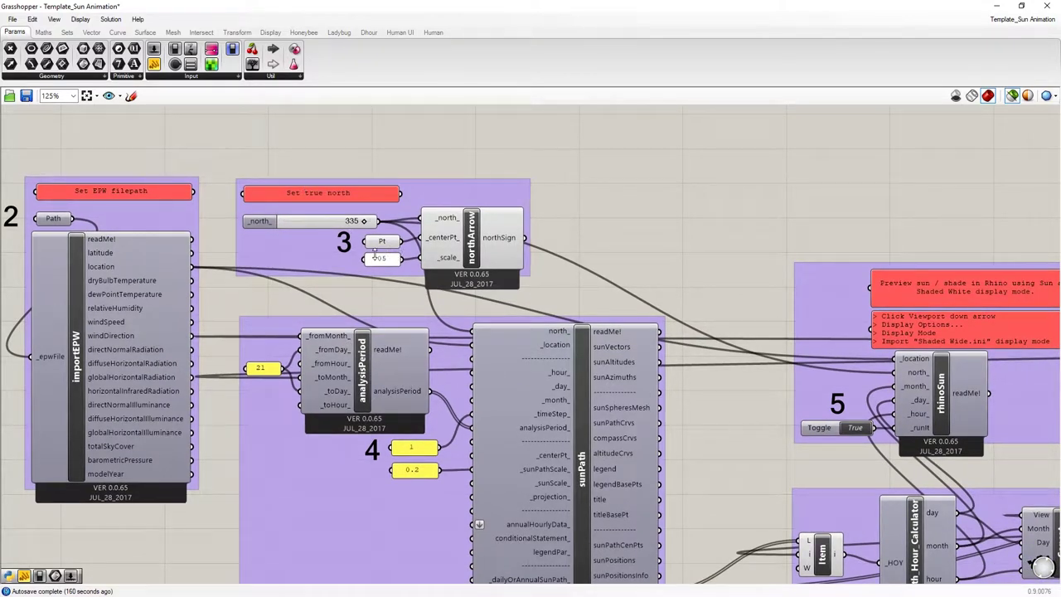
Step: Place the Grasshopper window beside Rhino with the building plan in view
{"action": "left_click_drag", "start_coordinate": [761, 6], "coordinate": [1059, 230]}
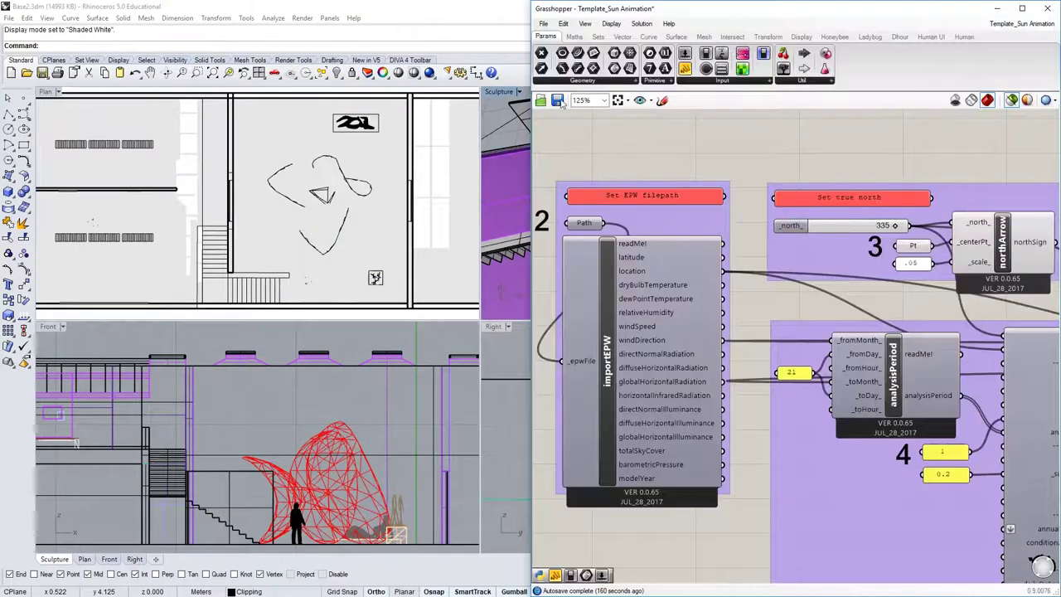
{"action": "scroll", "coordinate": [160, 187], "scroll_direction": "down", "scroll_amount": 4}
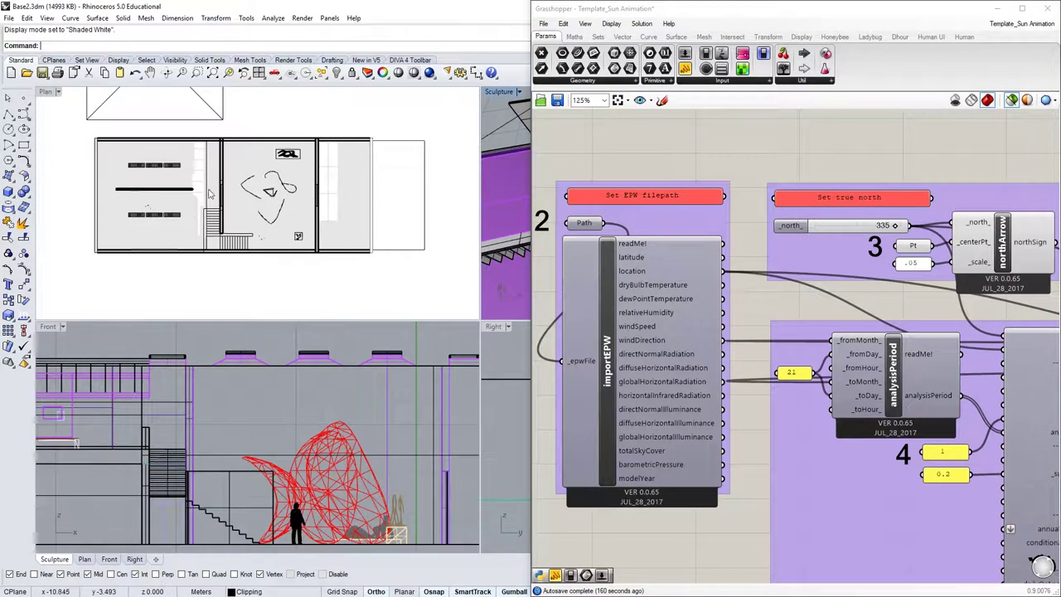
{"action": "scroll", "coordinate": [160, 186], "scroll_direction": "up", "scroll_amount": 1}
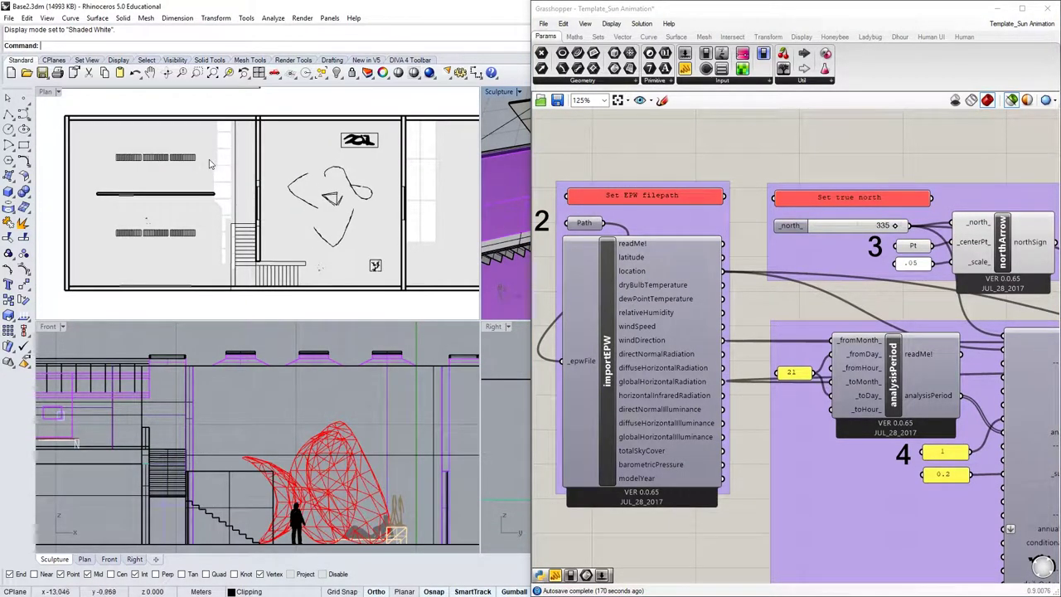
Step: Return to Rhino and maximize the Plan viewport, framing the whole floor plan
{"action": "left_click", "coordinate": [1040, 6]}
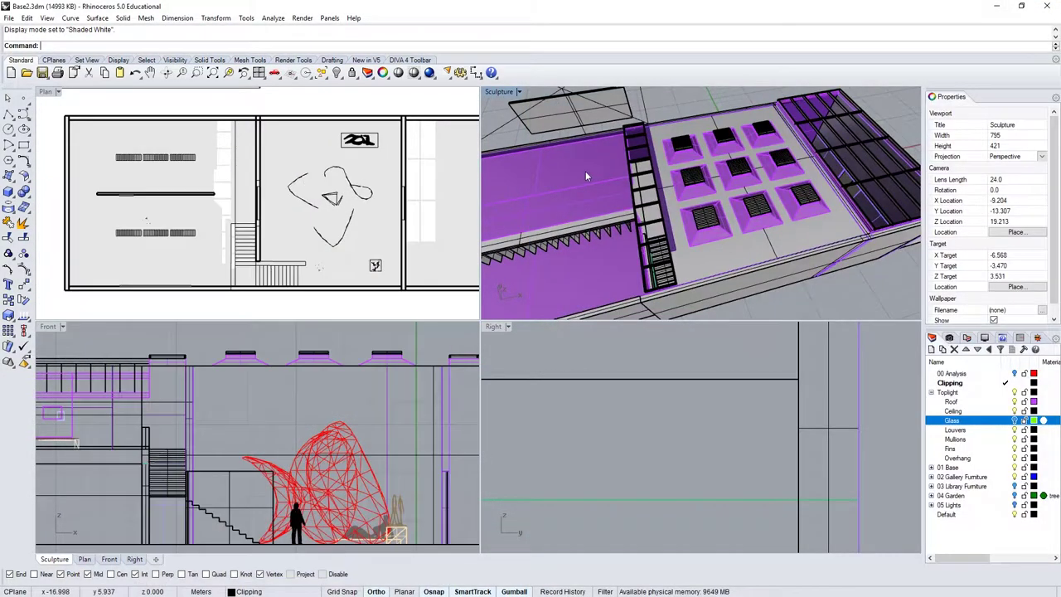
{"action": "double_click", "coordinate": [46, 91]}
{"action": "scroll", "coordinate": [387, 336], "scroll_direction": "down", "scroll_amount": 1}
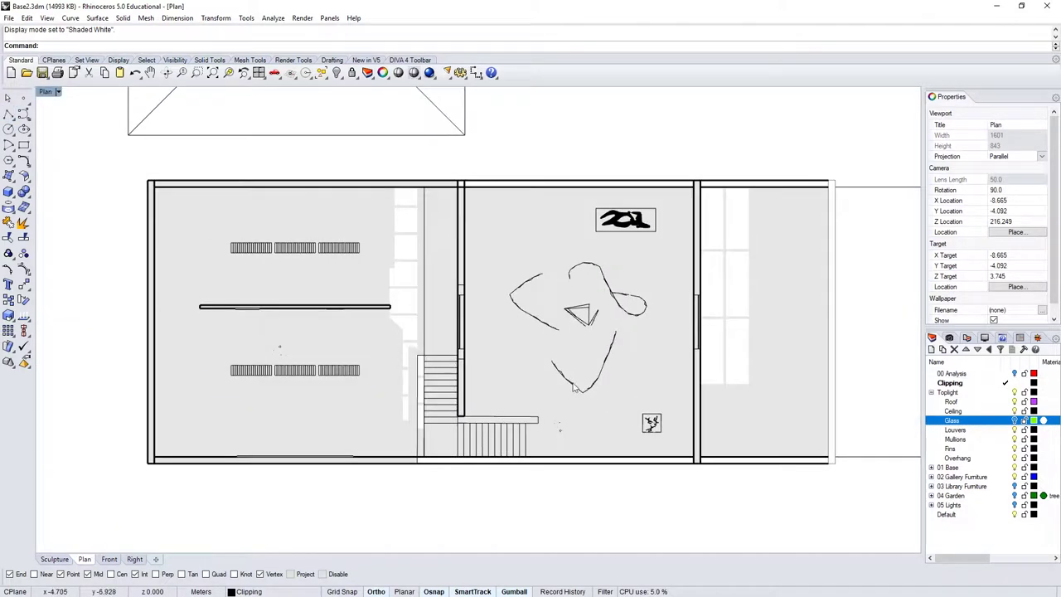
{"action": "scroll", "coordinate": [542, 341], "scroll_direction": "up", "scroll_amount": 1}
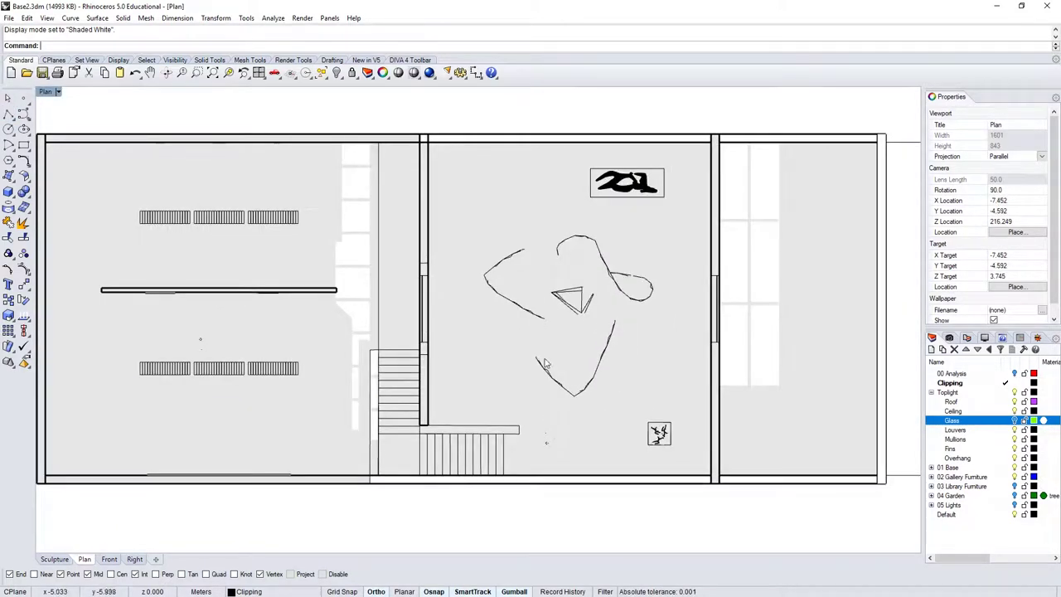
{"action": "scroll", "coordinate": [656, 362], "scroll_direction": "down", "scroll_amount": 1}
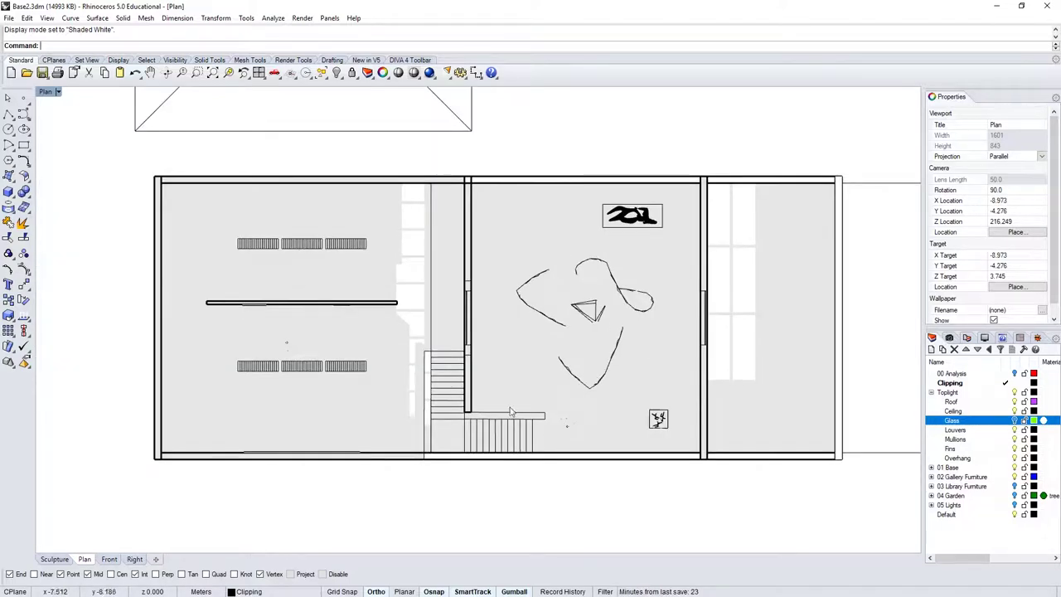
{"action": "scroll", "coordinate": [610, 368], "scroll_direction": "up", "scroll_amount": 1}
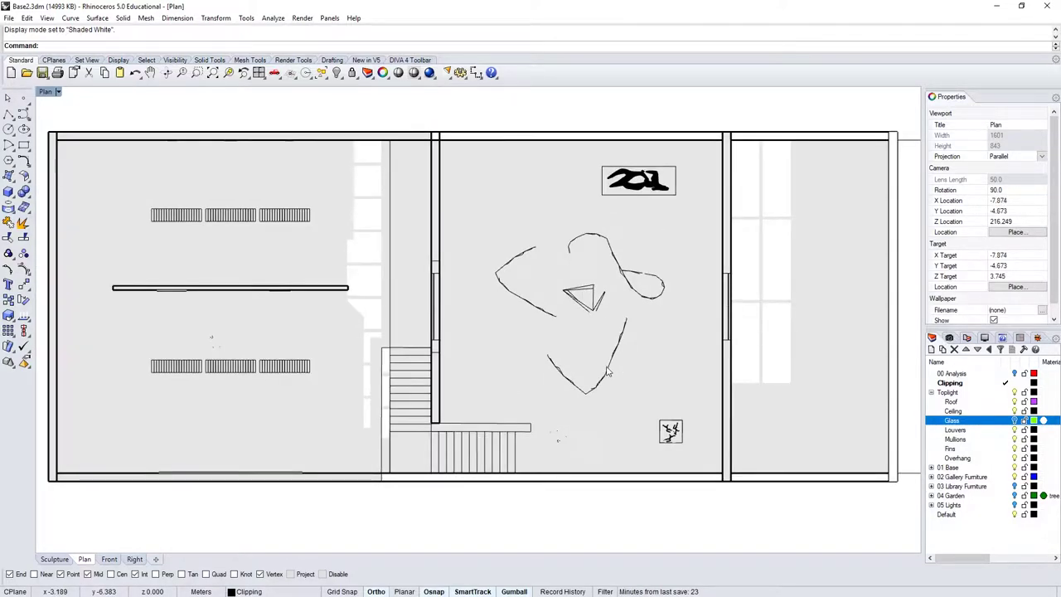
{"action": "mouse_move", "coordinate": [528, 379]}
{"action": "right_mouse_down"}
{"action": "mouse_move", "coordinate": [558, 370]}
{"action": "mouse_move", "coordinate": [542, 365]}
{"action": "right_mouse_up"}
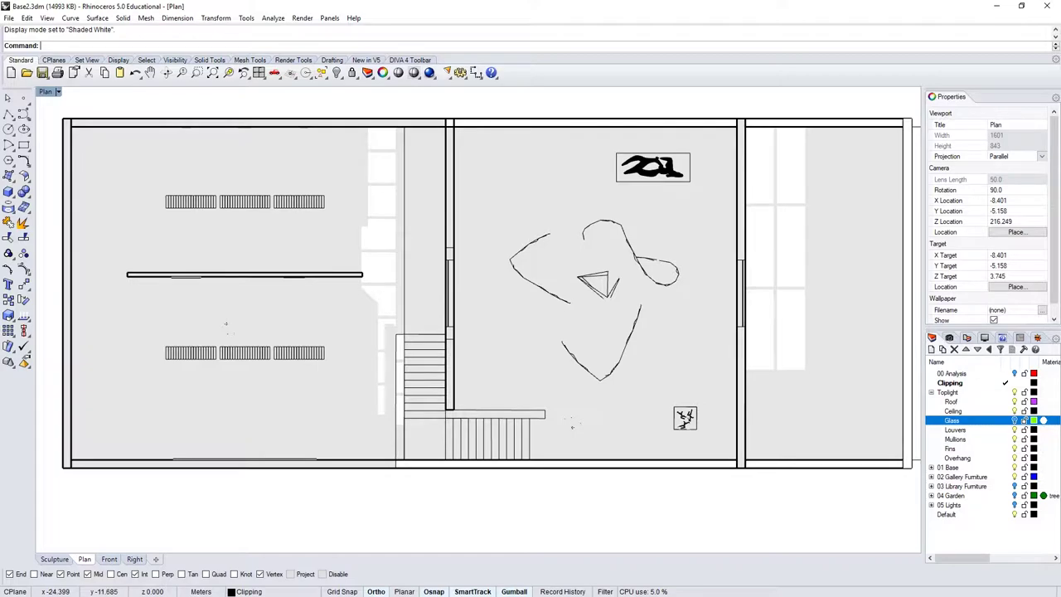
Step: Switch to Grasshopper and set the north arrow's center point just below the plan, farther right of the date label
{"action": "key", "text": "alt+Tab"}
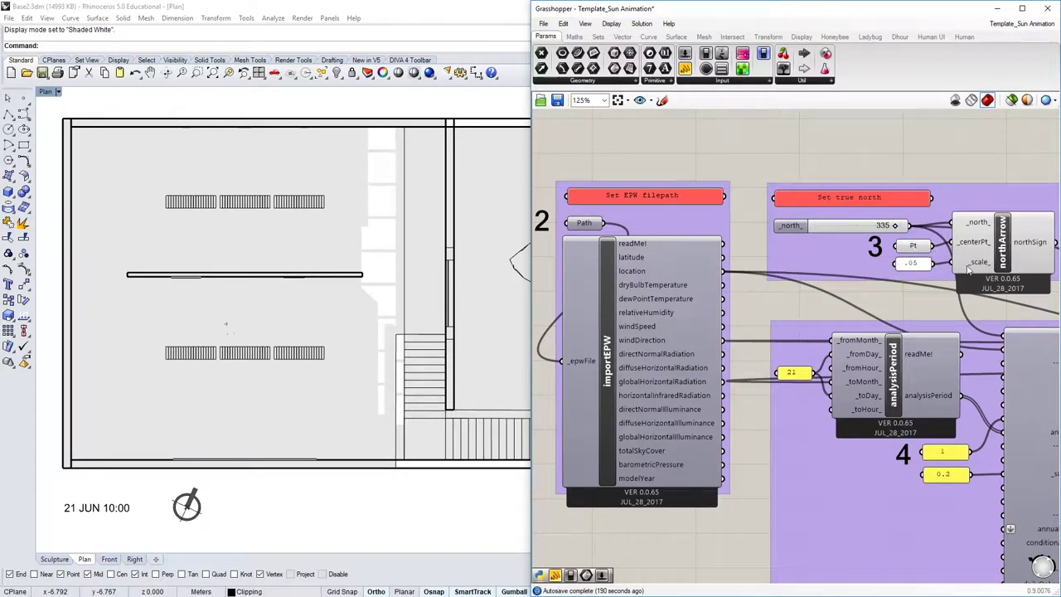
{"action": "left_click", "coordinate": [918, 247]}
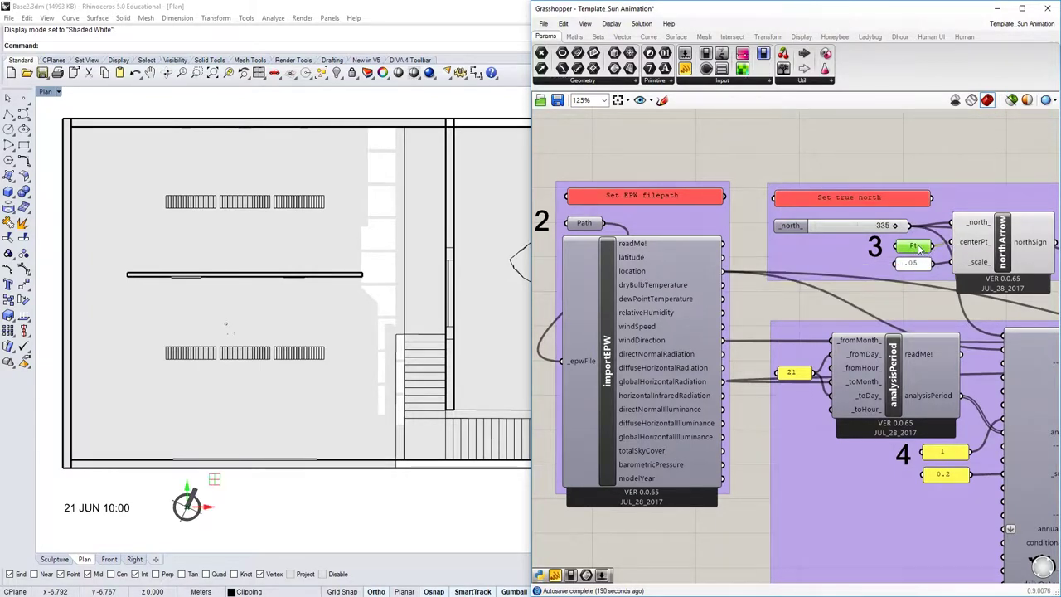
{"action": "right_click", "coordinate": [918, 248]}
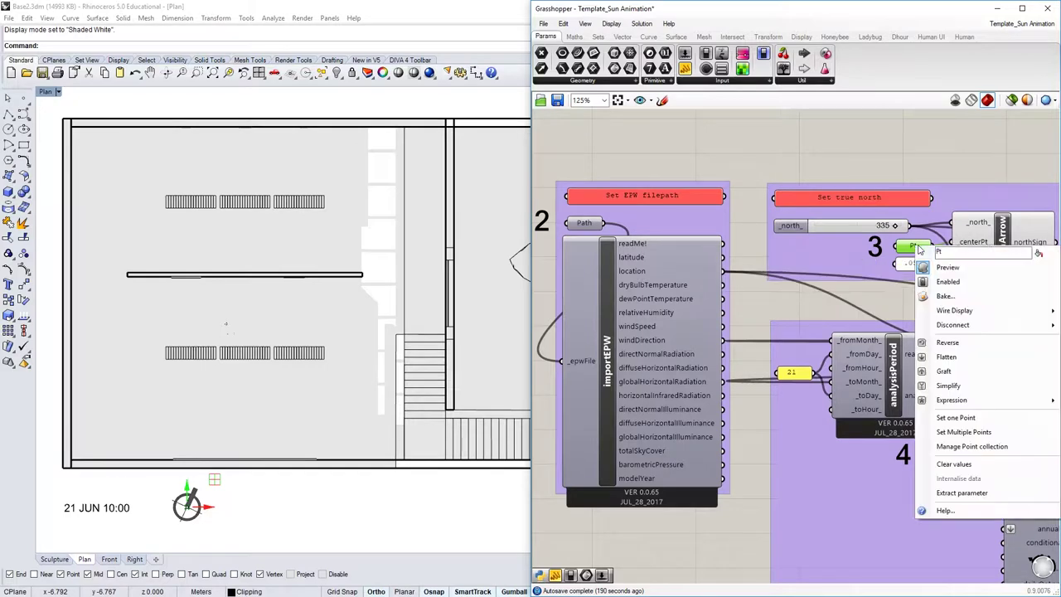
{"action": "left_click", "coordinate": [956, 417]}
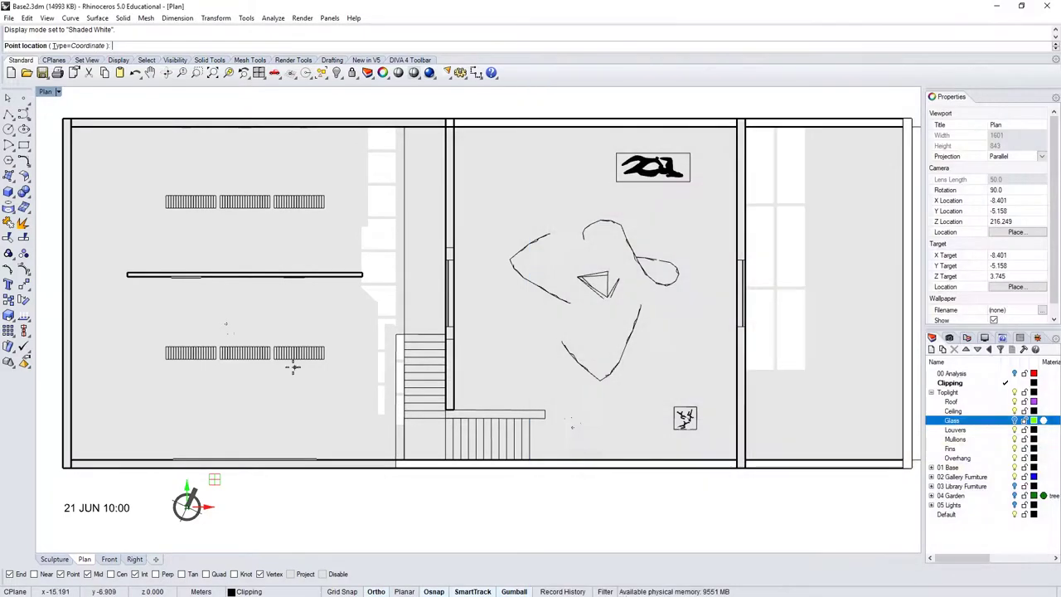
{"action": "left_click", "coordinate": [236, 509]}
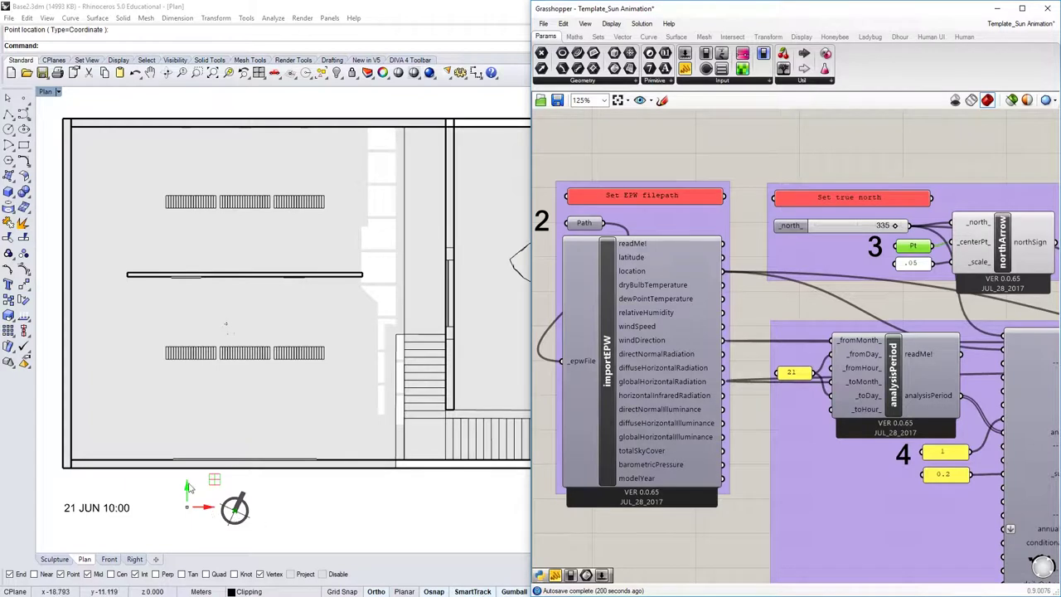
{"action": "left_click", "coordinate": [868, 182]}
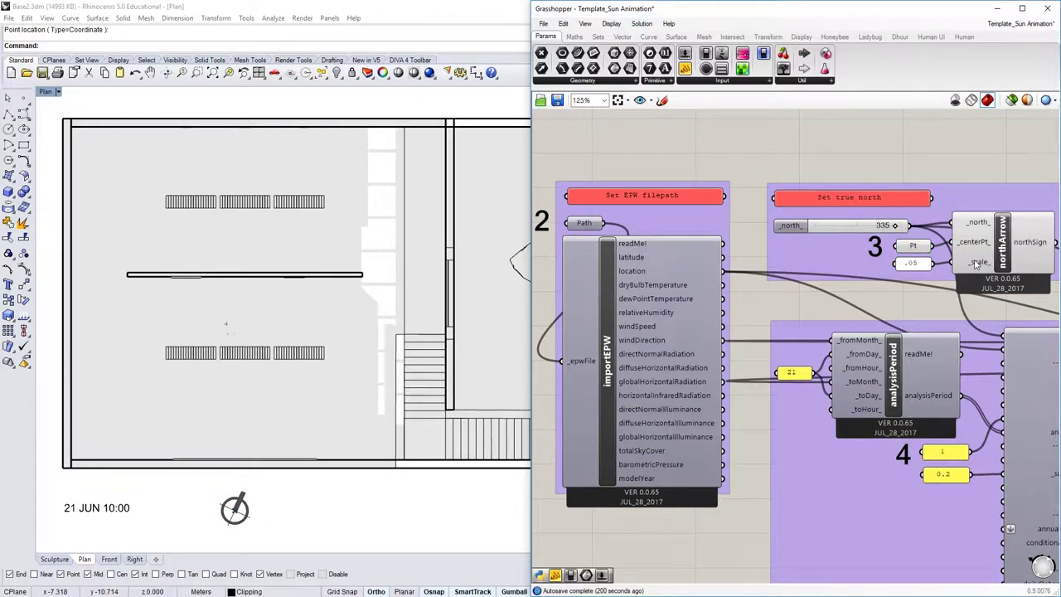
Step: Set the _north_ slider for true north to 347
{"action": "right_click_drag", "start_coordinate": [976, 263], "coordinate": [942, 258]}
{"action": "mouse_move", "coordinate": [860, 229]}
{"action": "left_mouse_down"}
{"action": "mouse_move", "coordinate": [850, 227]}
{"action": "mouse_move", "coordinate": [865, 225]}
{"action": "left_mouse_up"}
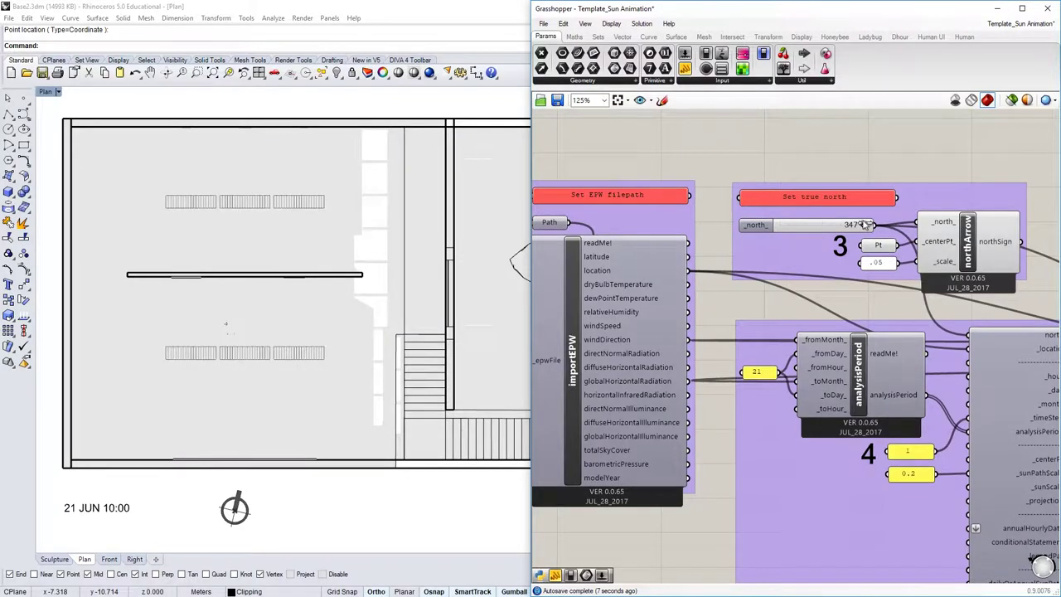
Step: Set the _north_ slider for true north to 335
{"action": "left_click", "coordinate": [850, 227]}
{"action": "double_click", "coordinate": [851, 226]}
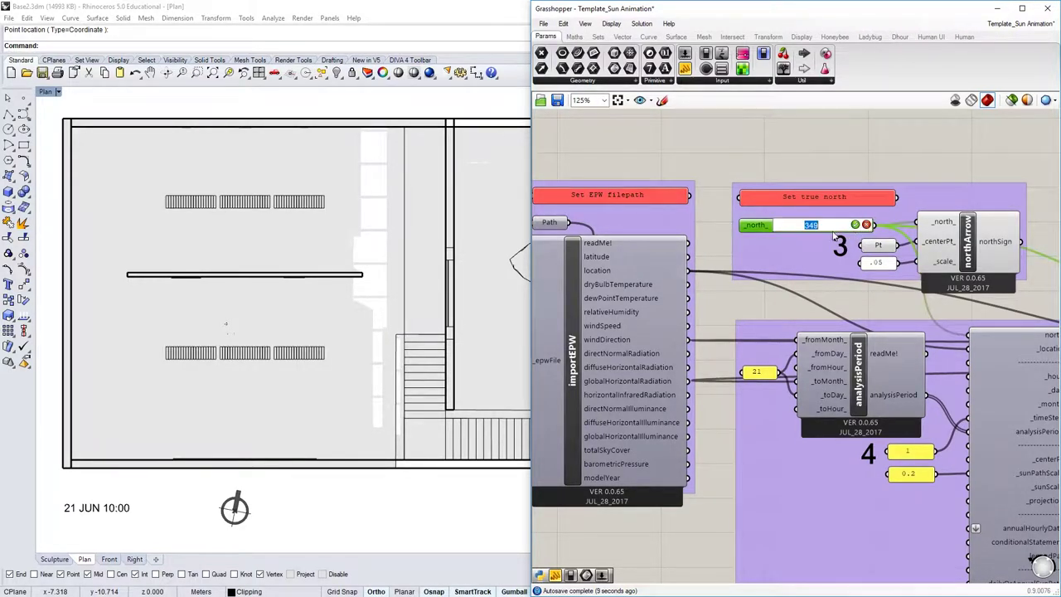
{"action": "type", "text": "335"}
{"action": "key", "text": "Return"}
Step: Examine the analysisPeriod and sunPath inputs, and the analysis months list with its Index slider
{"action": "right_click_drag", "start_coordinate": [927, 291], "coordinate": [816, 168]}
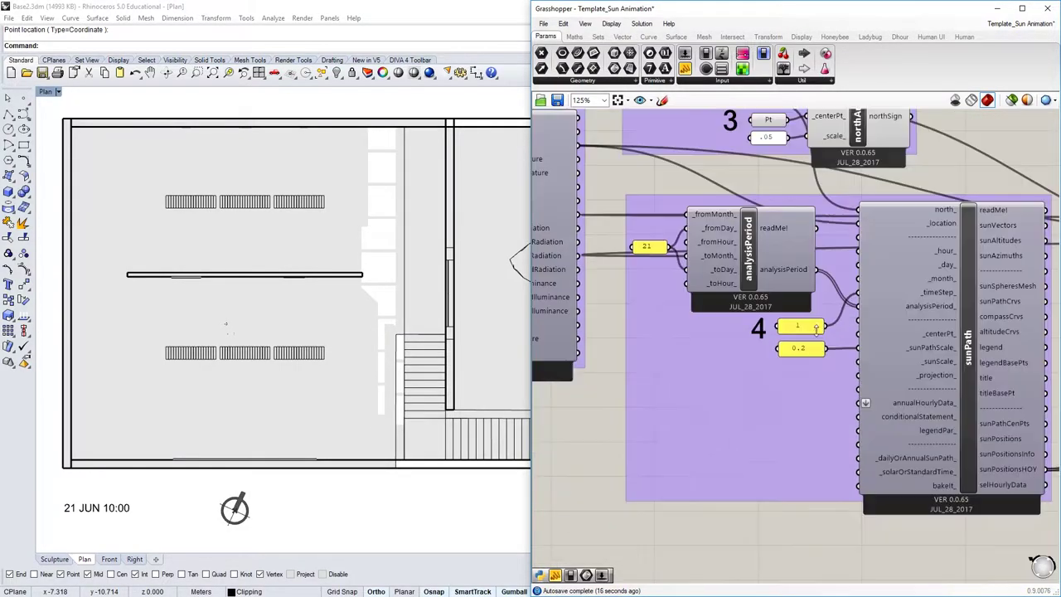
{"action": "right_click_drag", "start_coordinate": [800, 250], "coordinate": [775, 288]}
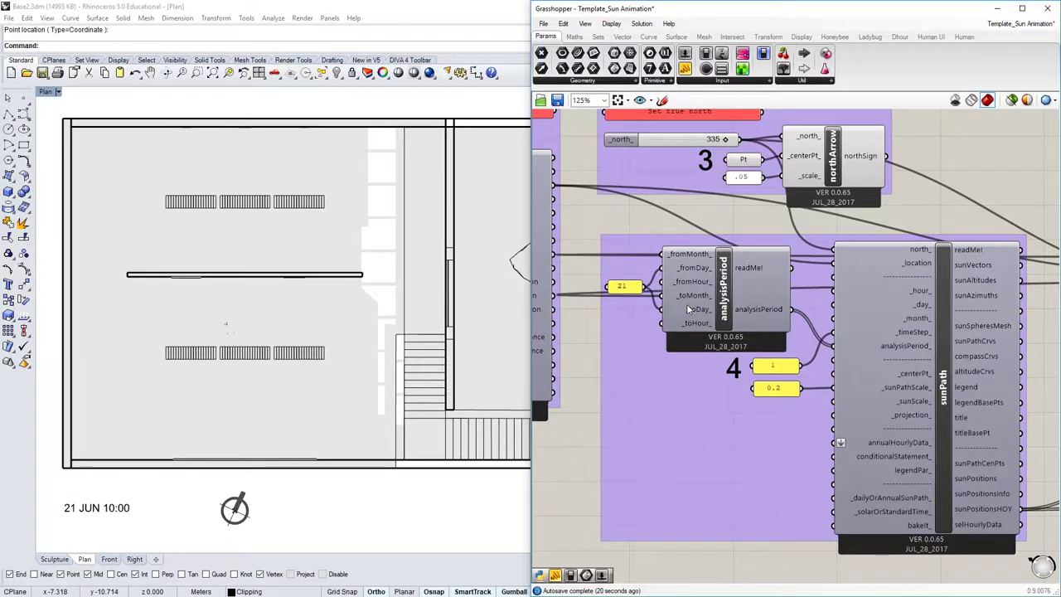
{"action": "scroll", "coordinate": [678, 307], "scroll_direction": "up", "scroll_amount": 1}
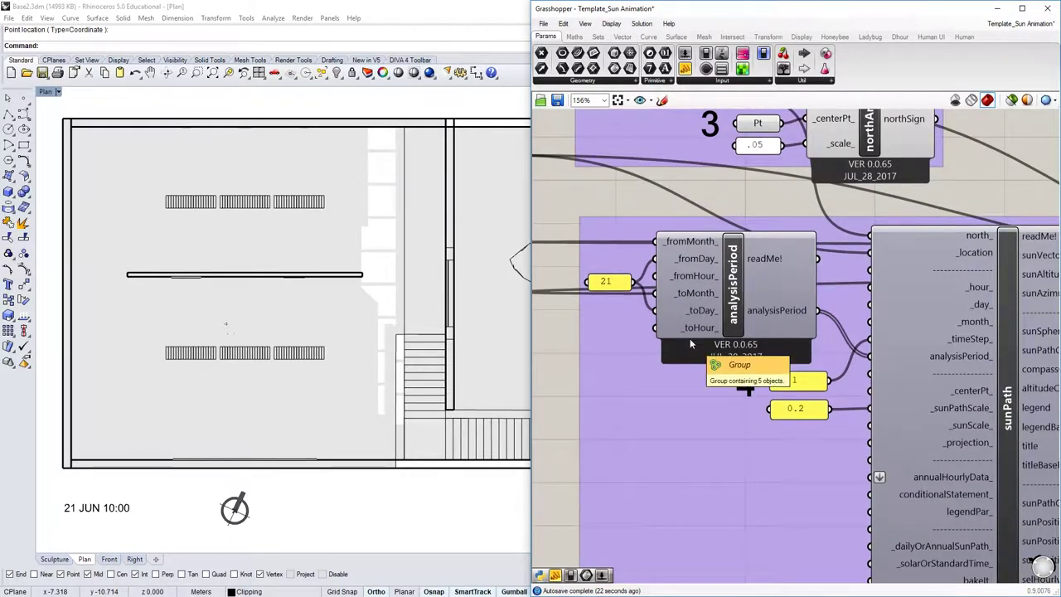
{"action": "mouse_move", "coordinate": [792, 311]}
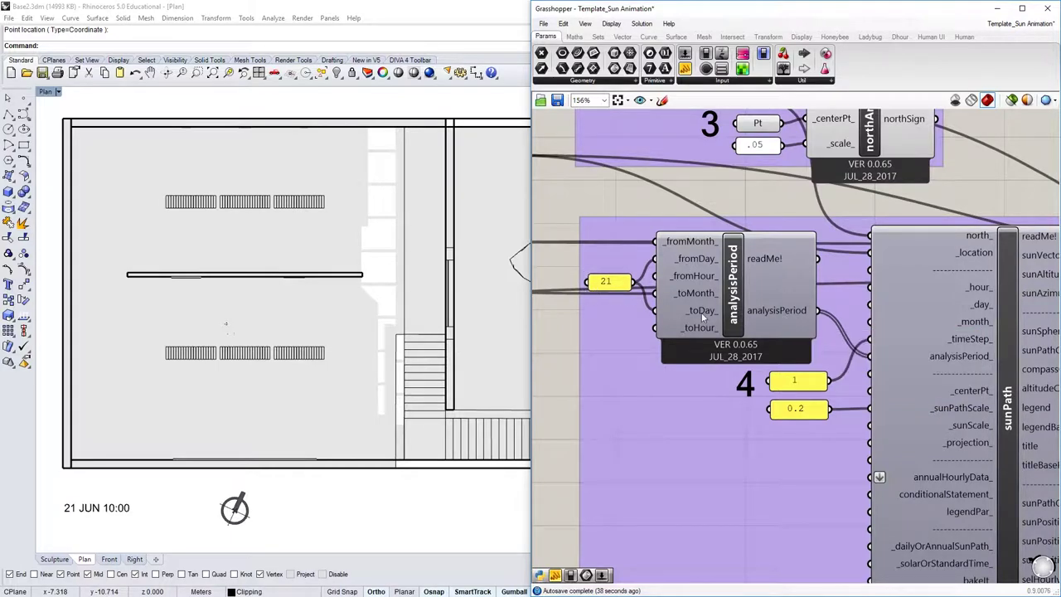
{"action": "scroll", "coordinate": [654, 330], "scroll_direction": "down", "scroll_amount": 5}
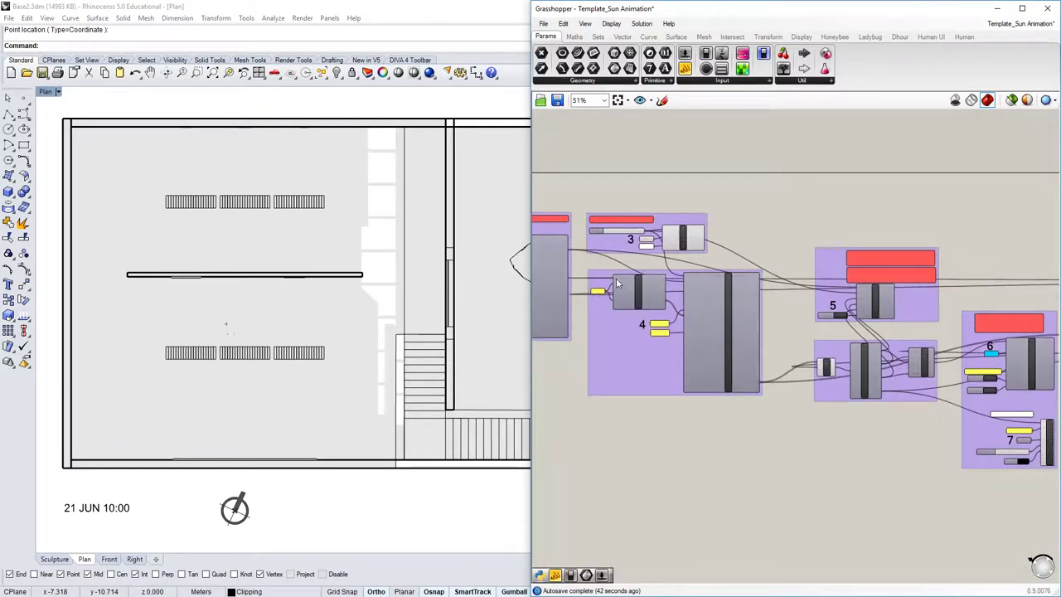
{"action": "scroll", "coordinate": [574, 292], "scroll_direction": "up", "scroll_amount": 2}
{"action": "scroll", "coordinate": [574, 292], "scroll_direction": "down", "scroll_amount": 2}
{"action": "scroll", "coordinate": [926, 318], "scroll_direction": "up", "scroll_amount": 2}
{"action": "right_click_drag", "start_coordinate": [857, 323], "coordinate": [472, 288]}
{"action": "scroll", "coordinate": [741, 241], "scroll_direction": "up", "scroll_amount": 3}
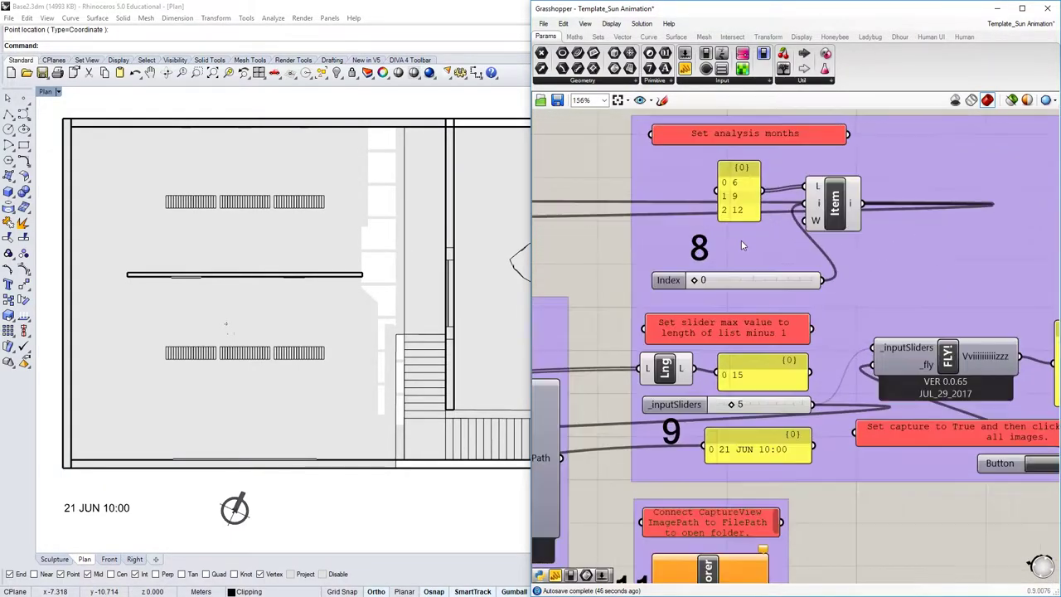
{"action": "right_click_drag", "start_coordinate": [741, 240], "coordinate": [778, 285]}
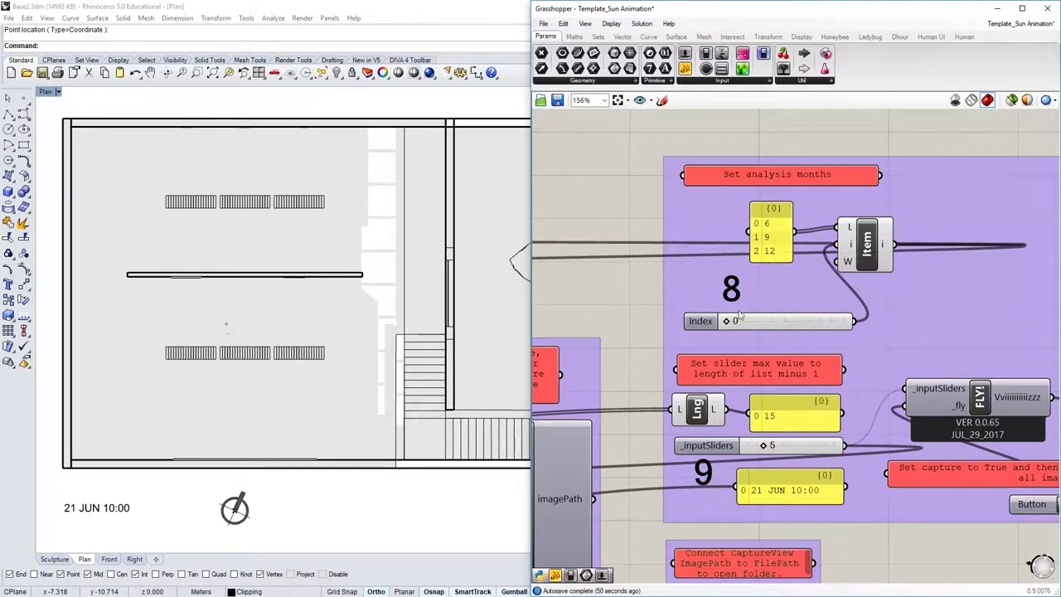
{"action": "mouse_move", "coordinate": [727, 321]}
{"action": "left_mouse_down"}
{"action": "mouse_move", "coordinate": [842, 328]}
{"action": "mouse_move", "coordinate": [733, 323]}
{"action": "left_mouse_up"}
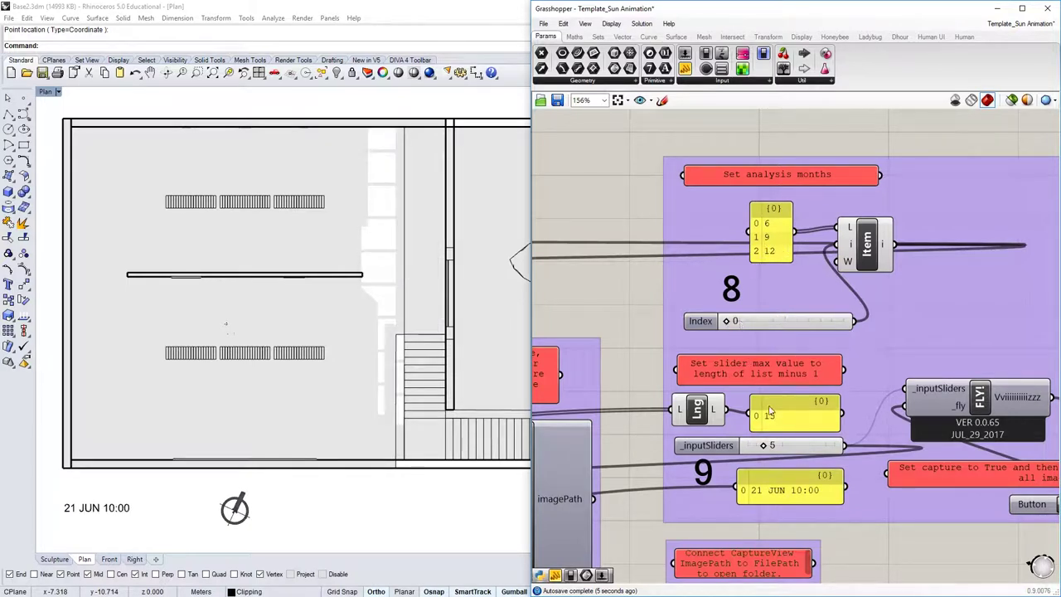
Step: Try index 1 on the _inputSliders slider, and set it to 4 to preview 21 JUN 9:00
{"action": "scroll", "coordinate": [824, 472], "scroll_direction": "up", "scroll_amount": 1}
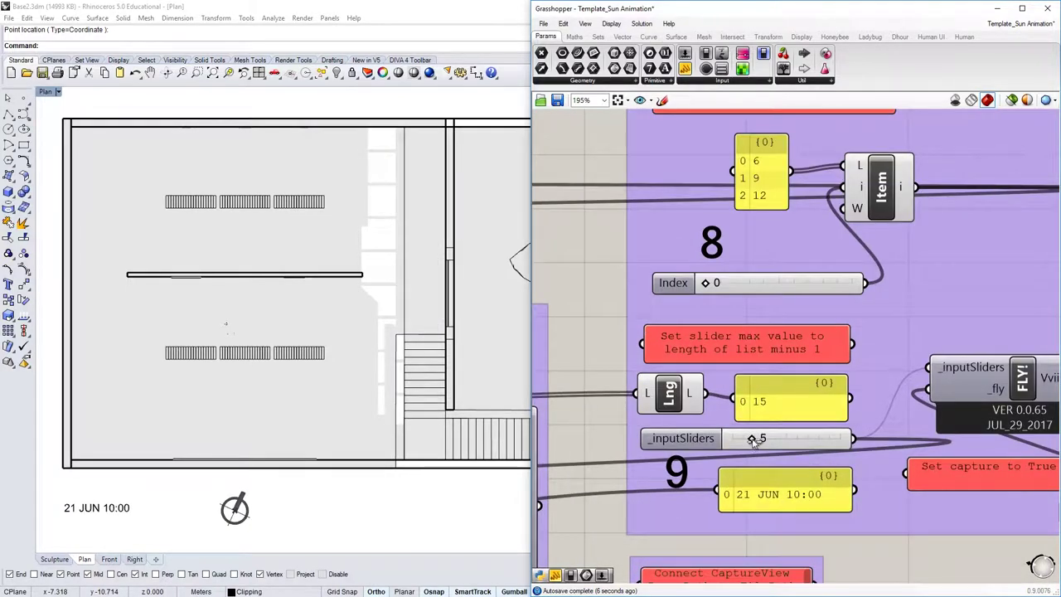
{"action": "mouse_move", "coordinate": [753, 440]}
{"action": "left_mouse_down"}
{"action": "mouse_move", "coordinate": [729, 441]}
{"action": "mouse_move", "coordinate": [741, 442]}
{"action": "left_mouse_up"}
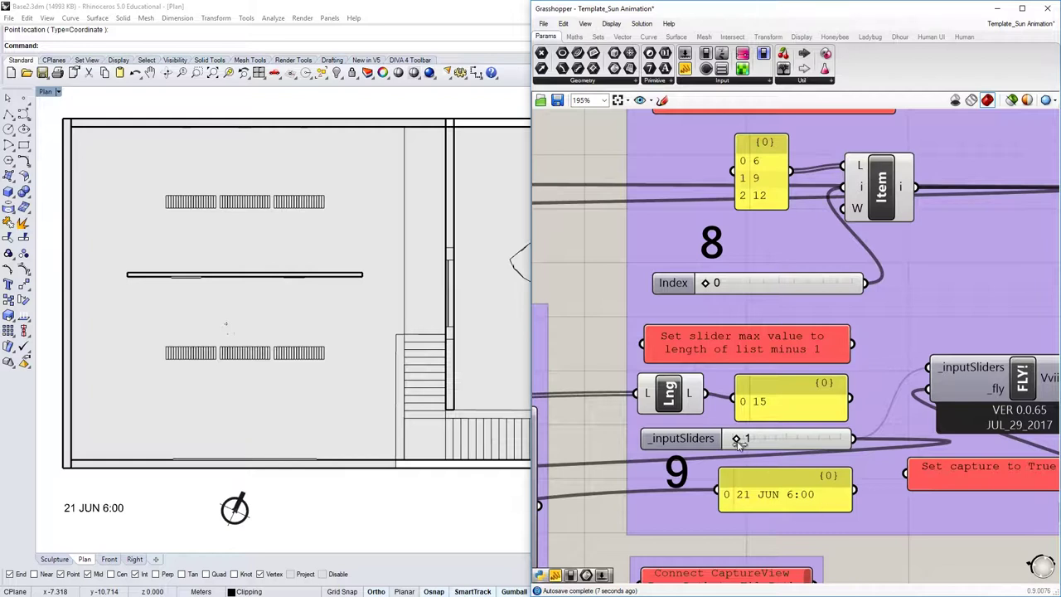
{"action": "mouse_move", "coordinate": [738, 443]}
{"action": "left_mouse_down"}
{"action": "mouse_move", "coordinate": [759, 443]}
{"action": "mouse_move", "coordinate": [746, 444]}
{"action": "left_mouse_up"}
Step: Examine the rhinoSun preview group, the Day_Month_Hour_Calculator with its Concat component, and the captureView screen-capture settings
{"action": "scroll", "coordinate": [954, 329], "scroll_direction": "down", "scroll_amount": 8}
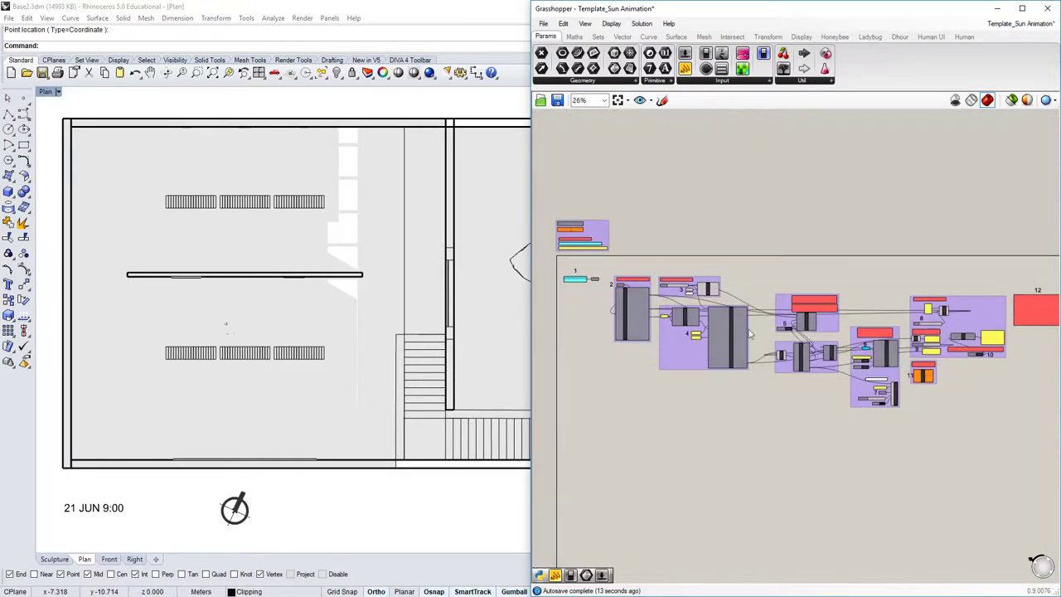
{"action": "scroll", "coordinate": [764, 276], "scroll_direction": "up", "scroll_amount": 7}
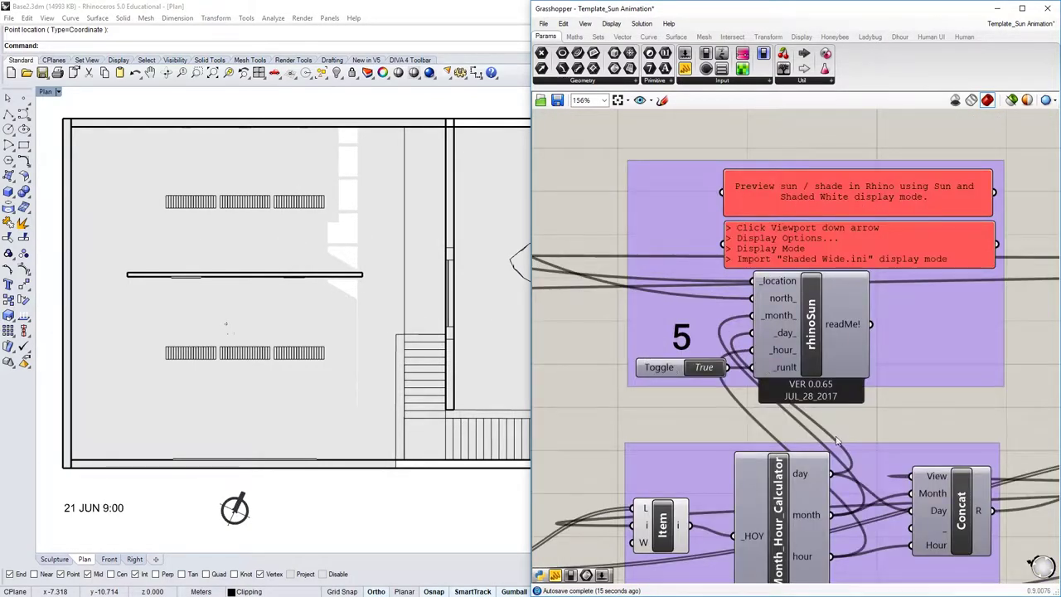
{"action": "scroll", "coordinate": [686, 315], "scroll_direction": "down", "scroll_amount": 3}
{"action": "scroll", "coordinate": [777, 387], "scroll_direction": "up", "scroll_amount": 3}
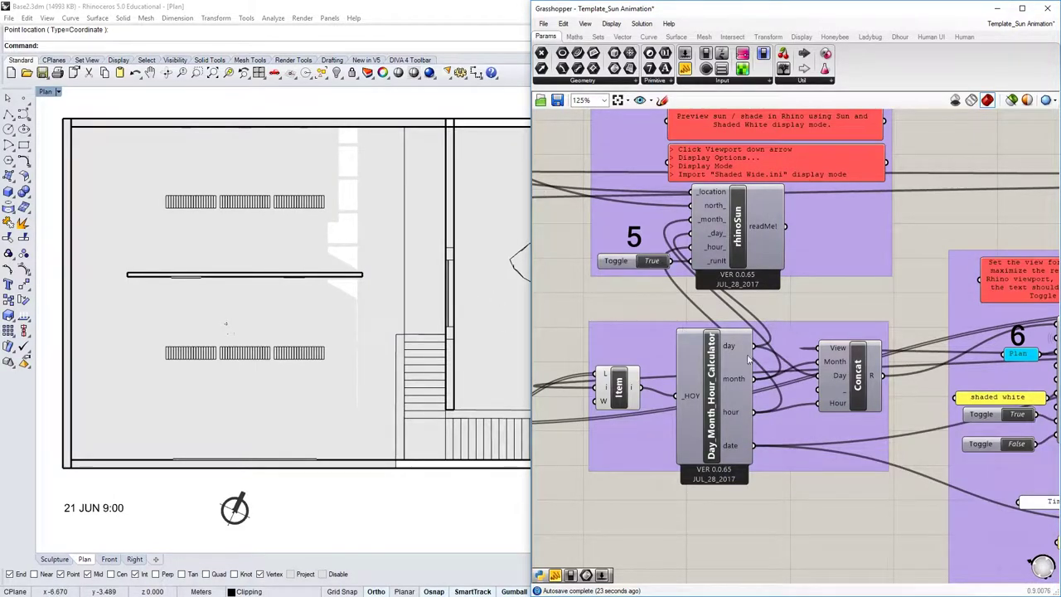
{"action": "right_click_drag", "start_coordinate": [870, 396], "coordinate": [793, 415]}
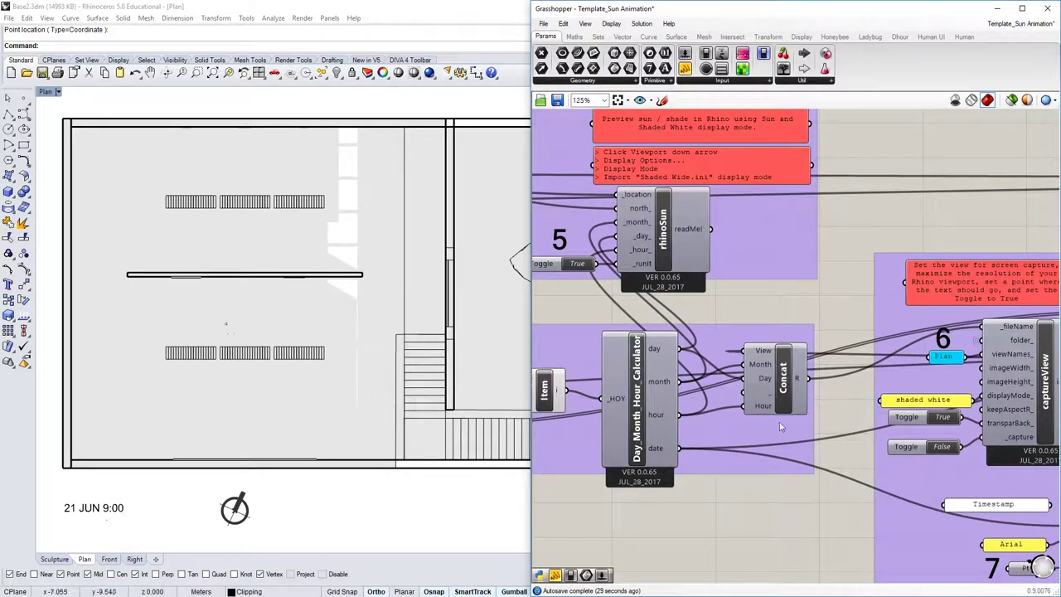
{"action": "scroll", "coordinate": [736, 398], "scroll_direction": "down", "scroll_amount": 2}
{"action": "right_click_drag", "start_coordinate": [851, 433], "coordinate": [710, 372]}
{"action": "scroll", "coordinate": [782, 325], "scroll_direction": "up", "scroll_amount": 2}
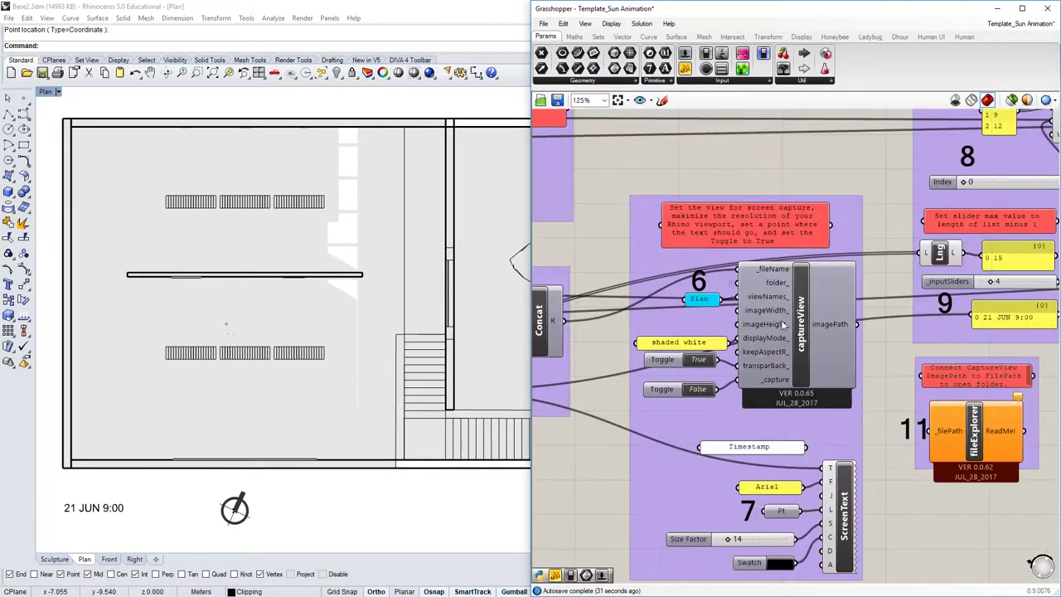
{"action": "right_click_drag", "start_coordinate": [778, 383], "coordinate": [756, 363]}
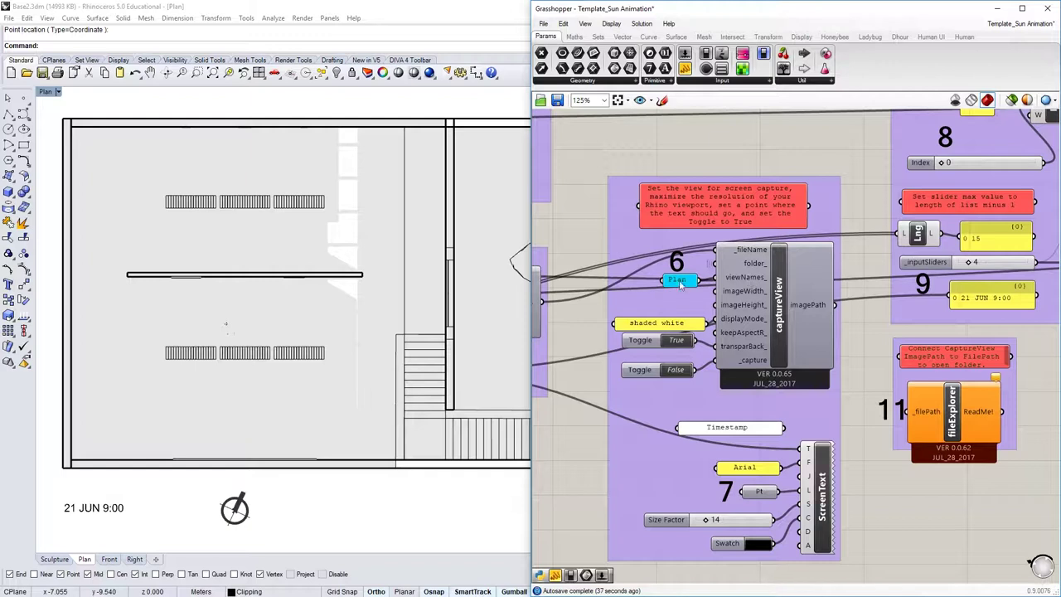
Step: Minimize Grasshopper and restore Rhino's four-viewport layout from the maximized Plan viewport
{"action": "left_click", "coordinate": [45, 93]}
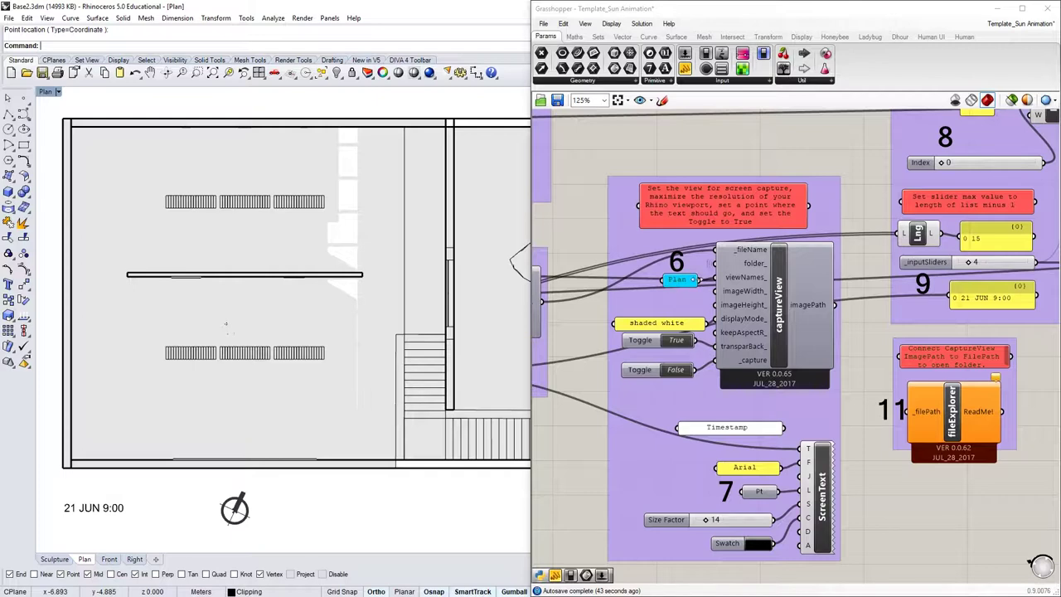
{"action": "left_click", "coordinate": [999, 9]}
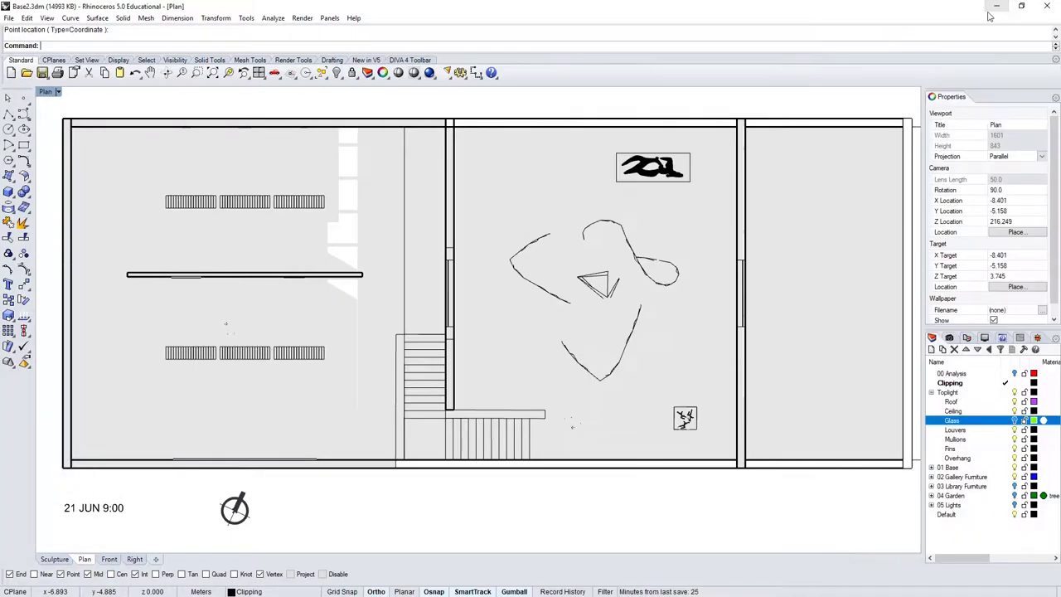
{"action": "double_click", "coordinate": [45, 92]}
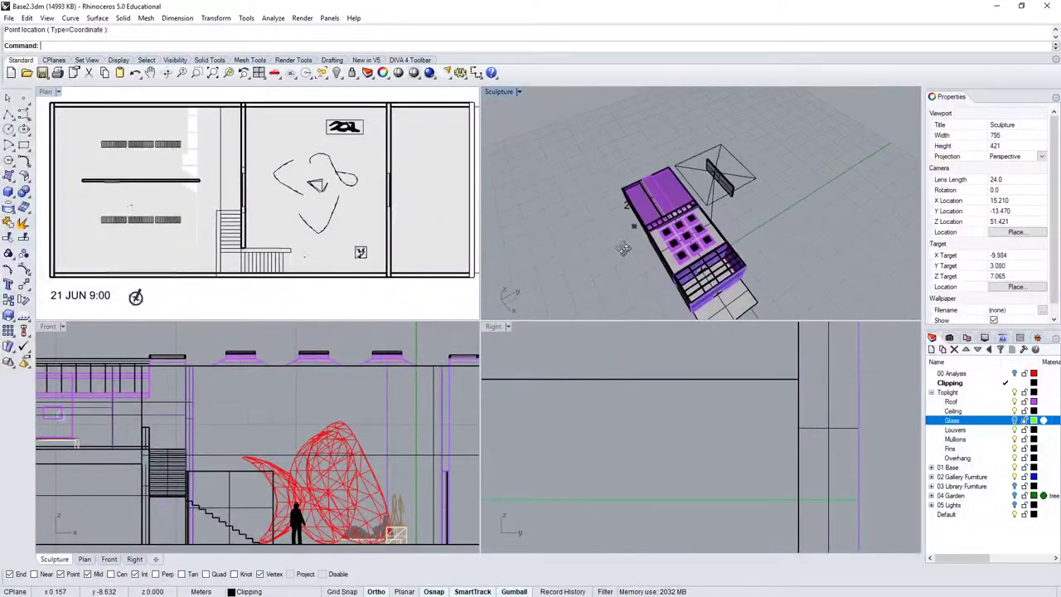
Step: Select the clipping plane beside the building in the Sculpture view, and switch its clipping of the Plan view off and on again
{"action": "scroll", "coordinate": [699, 218], "scroll_direction": "up", "scroll_amount": 3}
{"action": "left_click", "coordinate": [701, 218]}
{"action": "right_click_drag", "start_coordinate": [728, 222], "coordinate": [756, 181]}
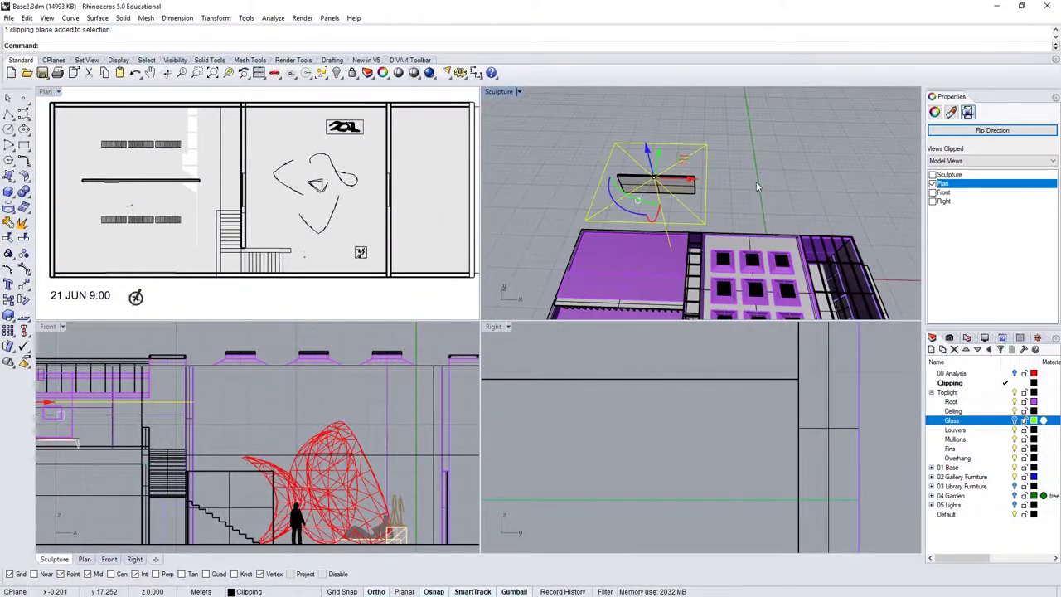
{"action": "left_click", "coordinate": [932, 183]}
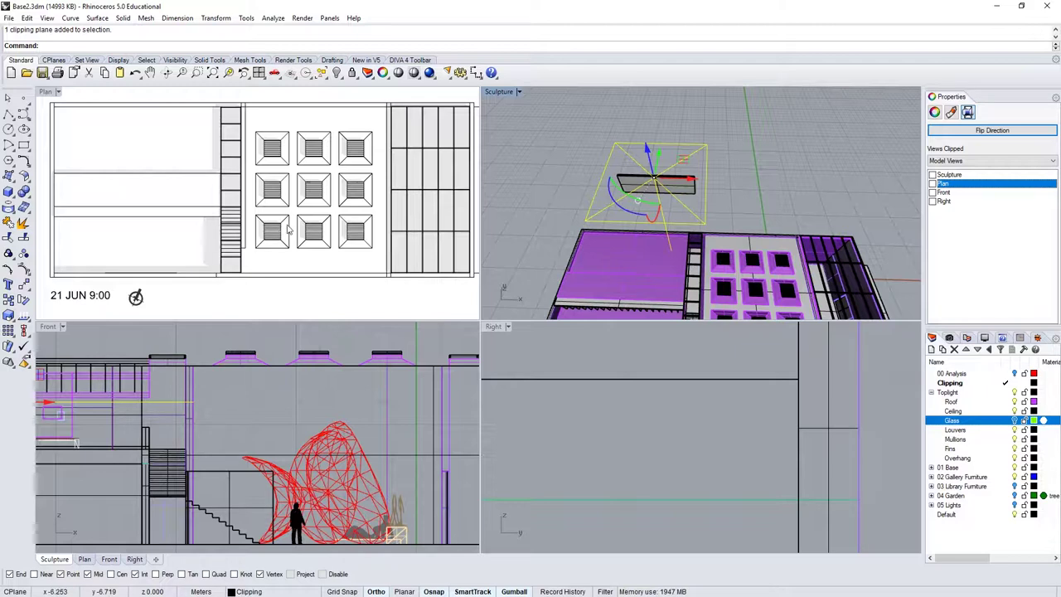
{"action": "left_click", "coordinate": [933, 184]}
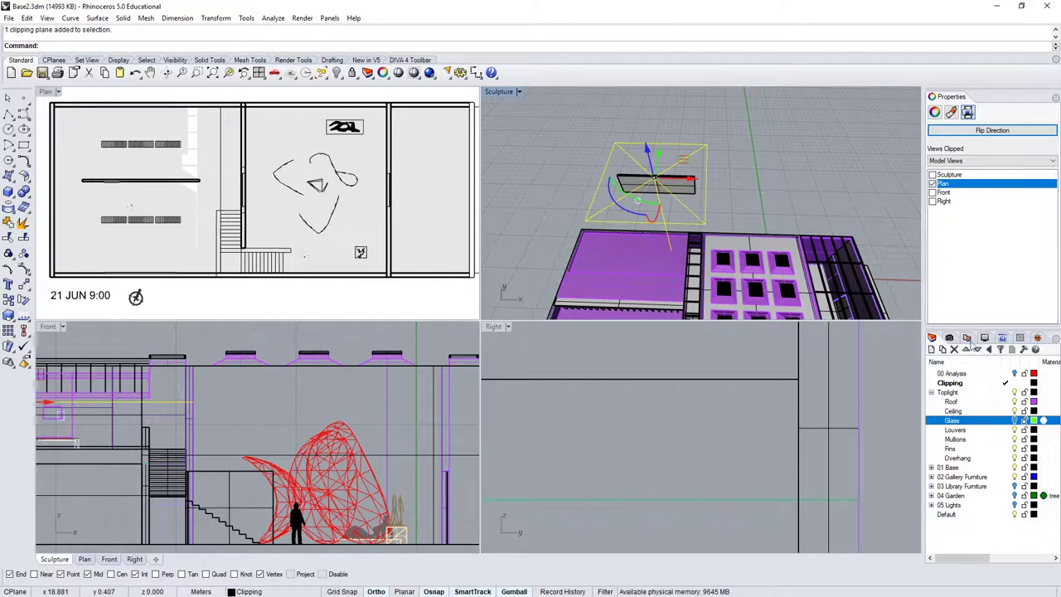
Step: Show the named views and save the perspective Sculpture viewport as the named view "Plan", replacing the existing one
{"action": "left_click", "coordinate": [966, 338]}
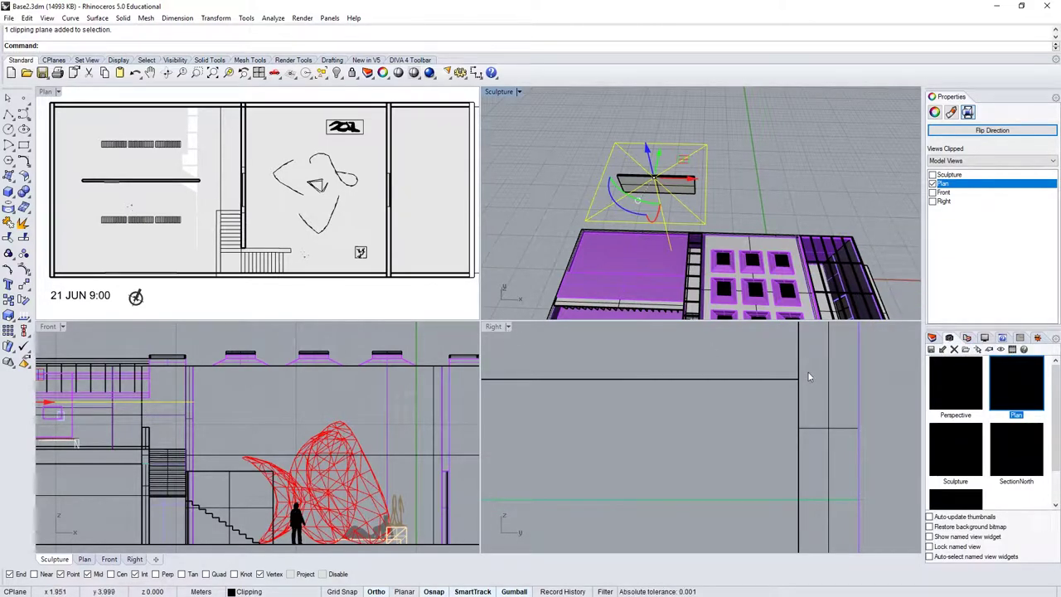
{"action": "left_click", "coordinate": [931, 349]}
{"action": "left_click", "coordinate": [536, 321]}
{"action": "left_click", "coordinate": [506, 319]}
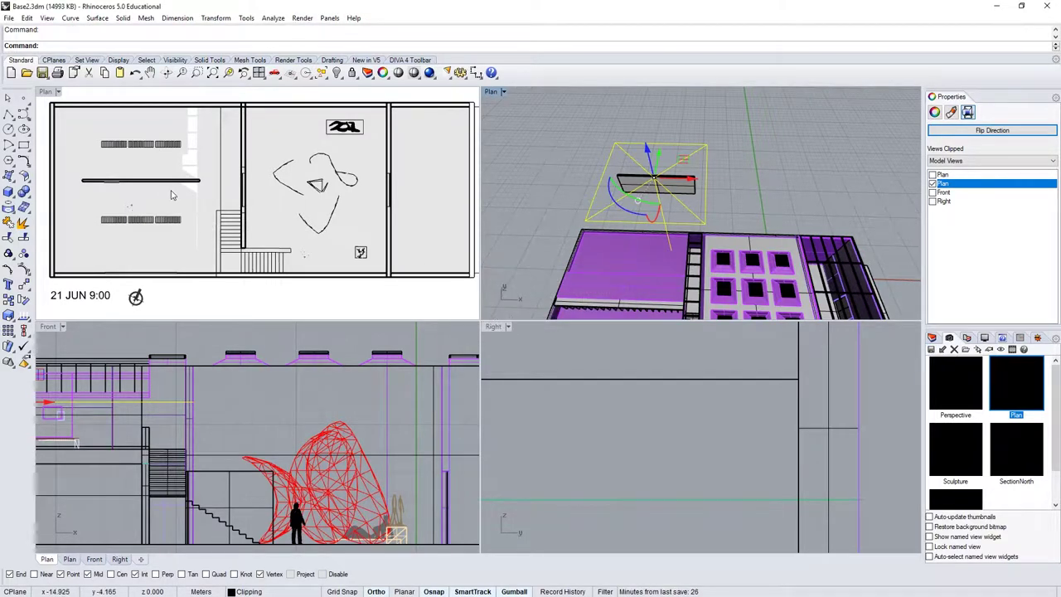
Step: Save the floor plan viewport as the named view "Plan", replacing the existing named view
{"action": "left_click", "coordinate": [46, 92]}
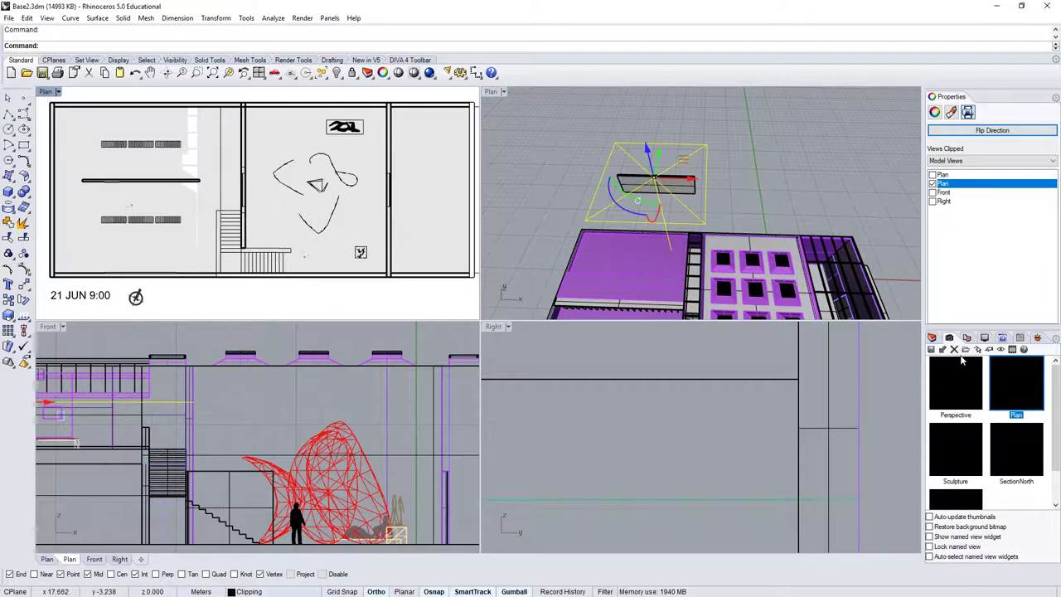
{"action": "left_click", "coordinate": [931, 350]}
{"action": "left_click", "coordinate": [536, 322]}
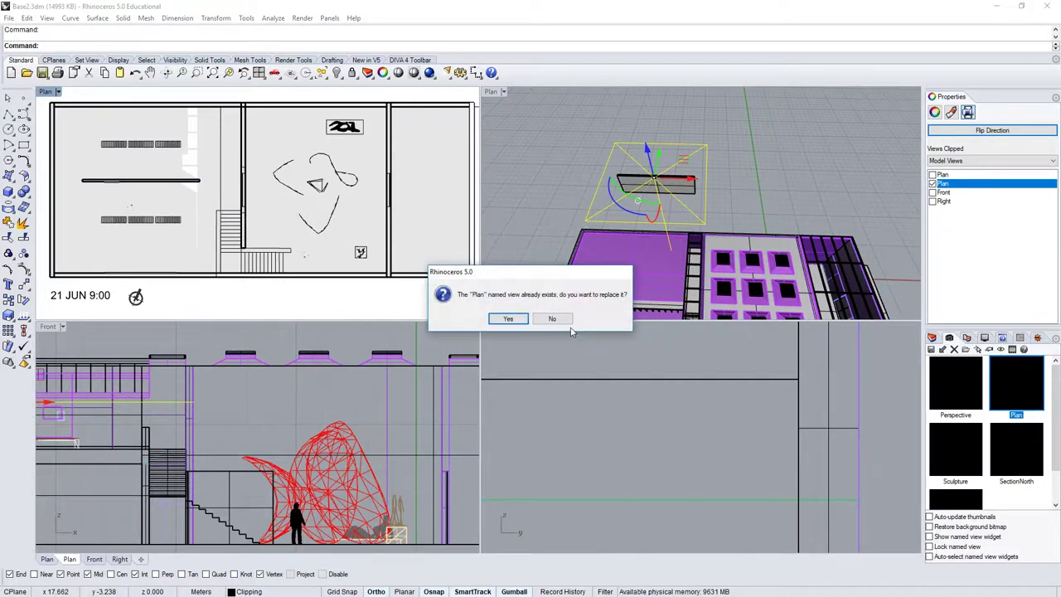
{"action": "left_click", "coordinate": [504, 318]}
Step: Switch back to Grasshopper and move the shaded white panel slightly farther from the captureView component
{"action": "left_click", "coordinate": [525, 158]}
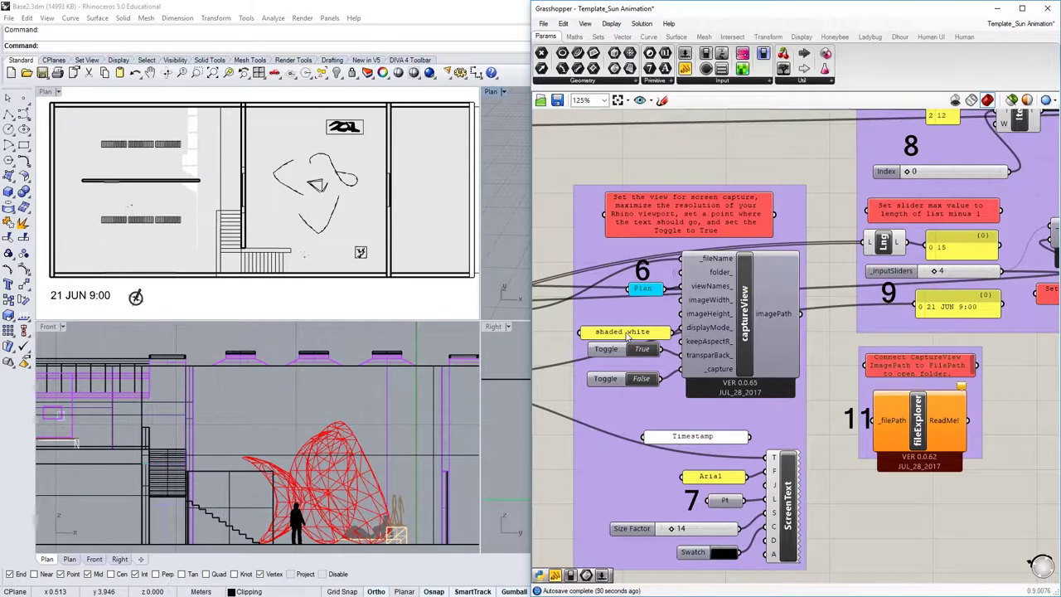
{"action": "left_click_drag", "start_coordinate": [627, 333], "coordinate": [620, 329]}
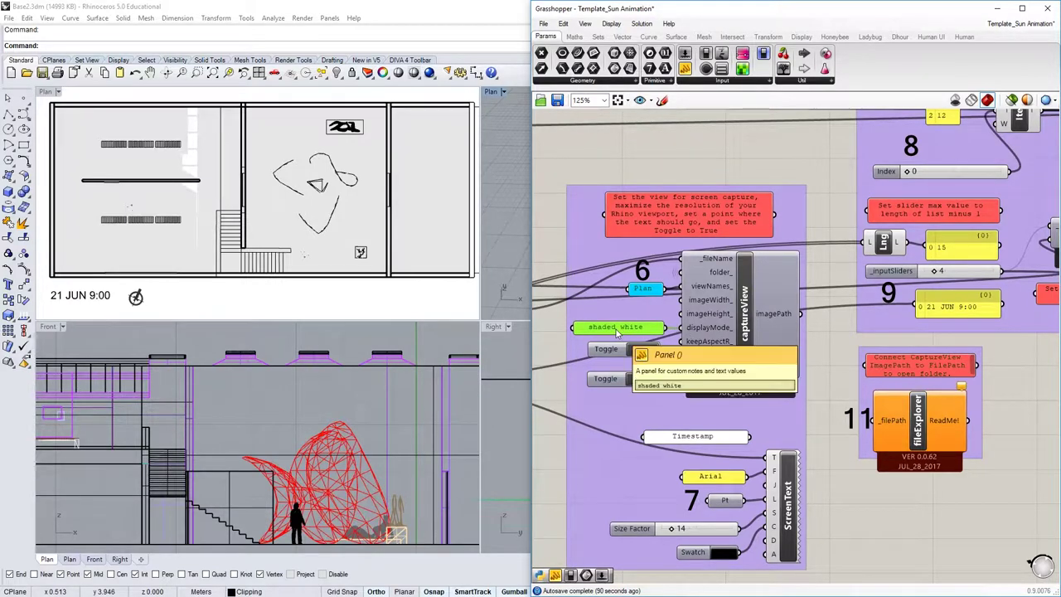
{"action": "scroll", "coordinate": [614, 338], "scroll_direction": "up", "scroll_amount": 1}
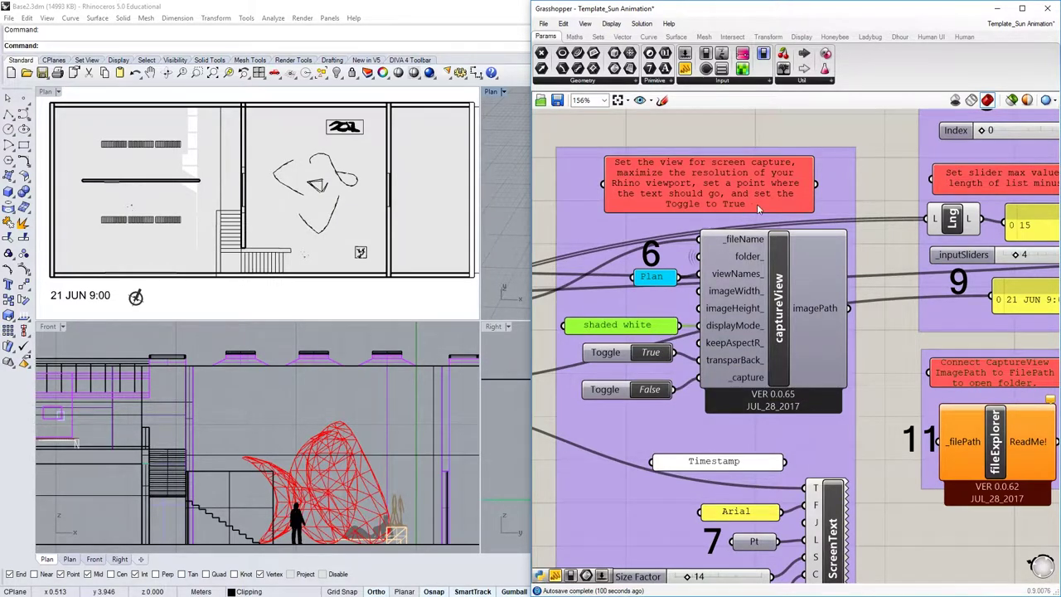
Step: Correct the display mode file name in the note above rhinoSun to "Shaded White.ini"
{"action": "scroll", "coordinate": [713, 203], "scroll_direction": "down", "scroll_amount": 4}
{"action": "scroll", "coordinate": [651, 206], "scroll_direction": "up", "scroll_amount": 4}
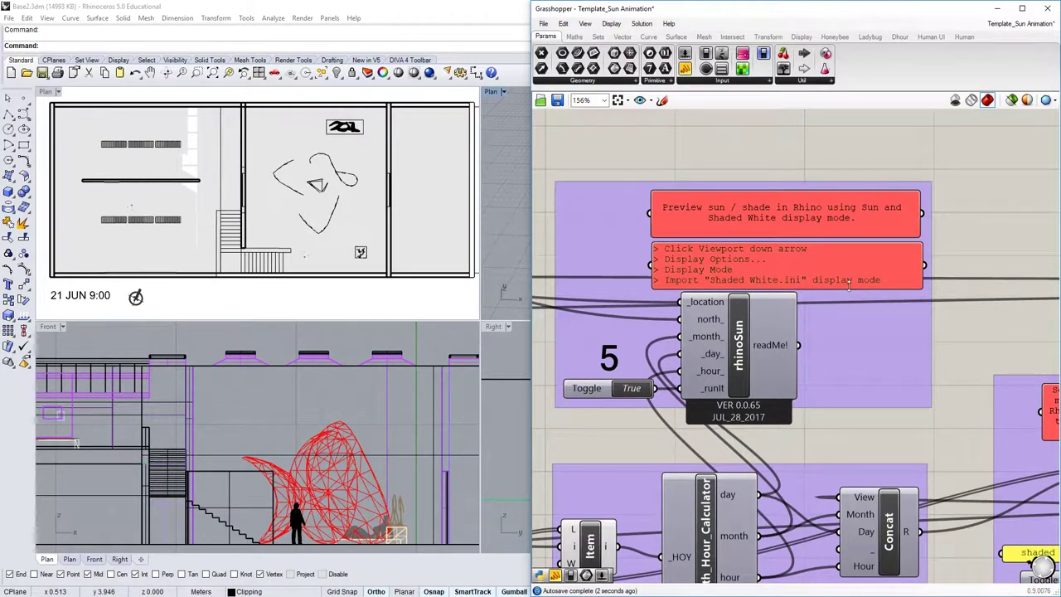
{"action": "right_click_drag", "start_coordinate": [880, 304], "coordinate": [878, 296]}
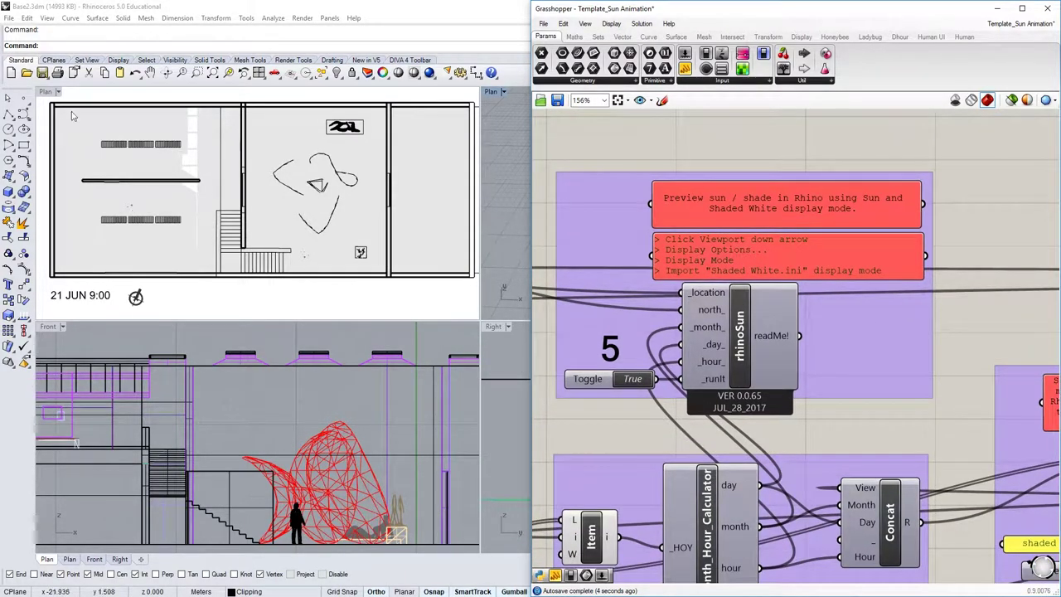
Step: Open the Plan viewport's display options and look at the display modes list and its INI import dialog without importing a file
{"action": "left_click", "coordinate": [55, 90]}
{"action": "left_click", "coordinate": [57, 92]}
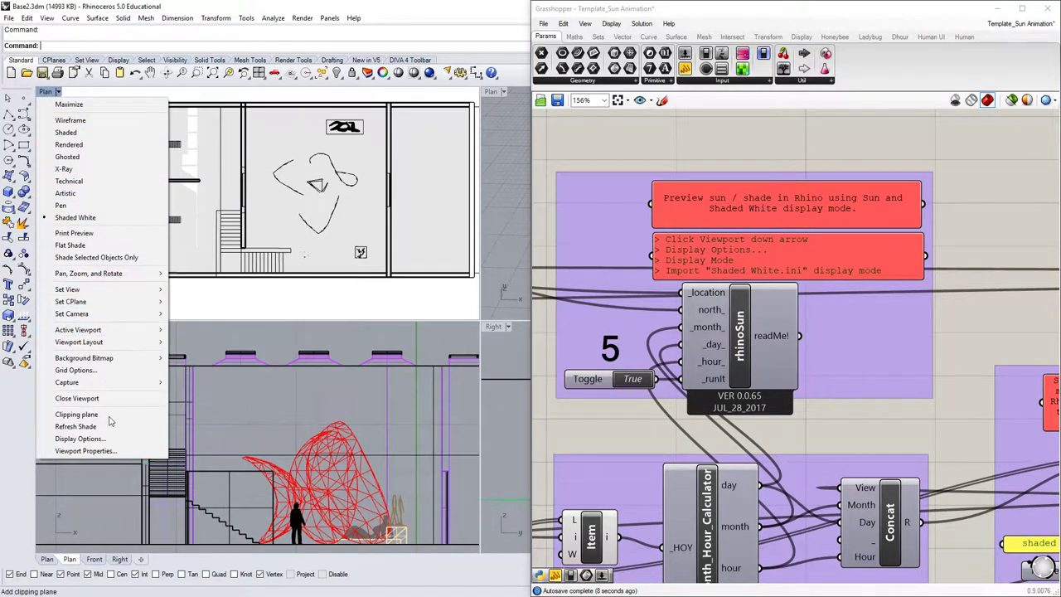
{"action": "left_click", "coordinate": [94, 443]}
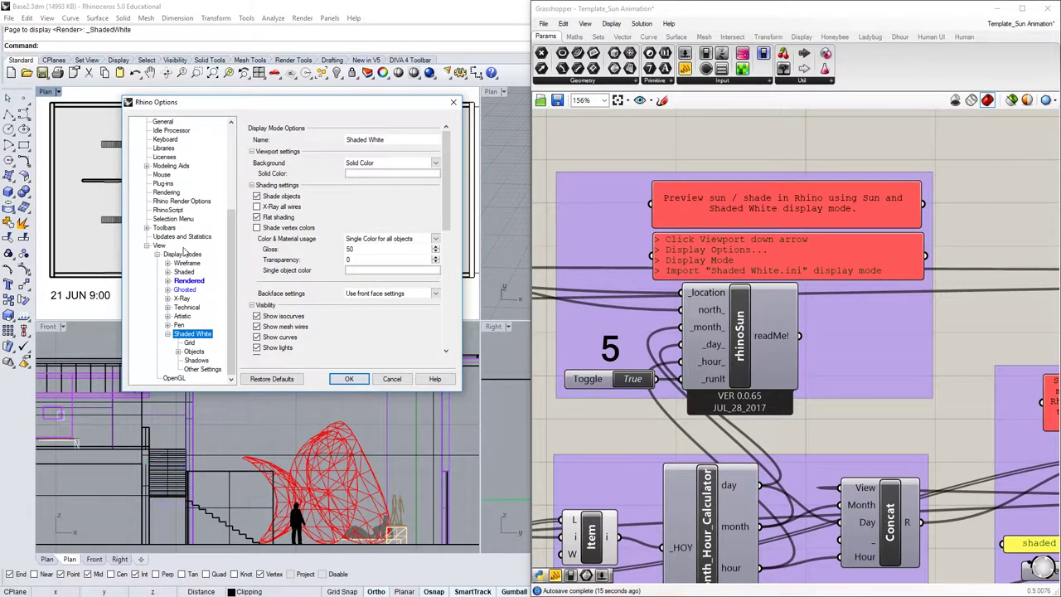
{"action": "left_click", "coordinate": [182, 253]}
{"action": "left_click", "coordinate": [390, 356]}
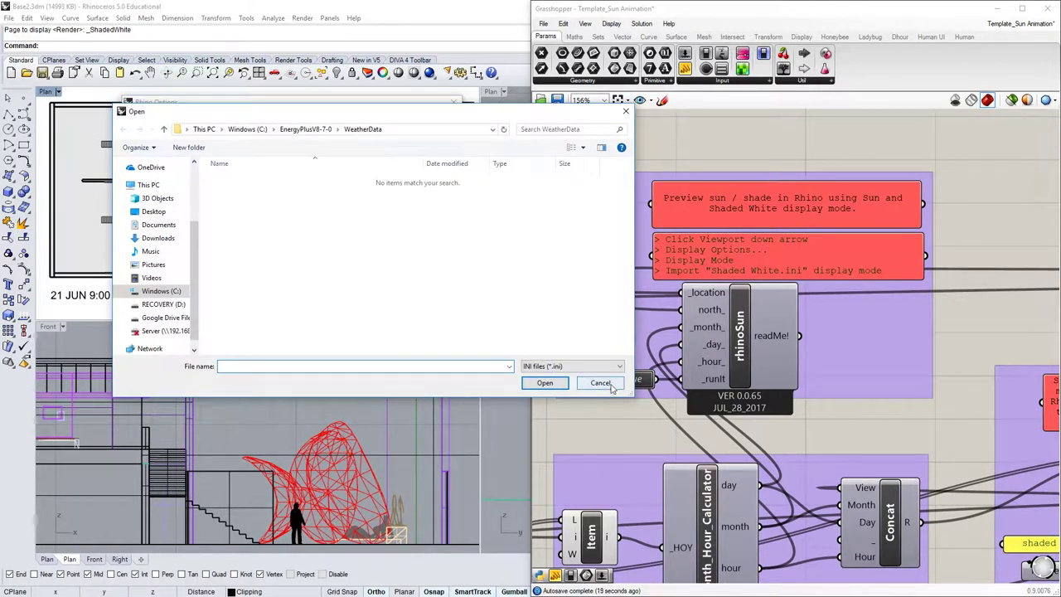
{"action": "left_click", "coordinate": [598, 383]}
{"action": "left_click", "coordinate": [264, 193]}
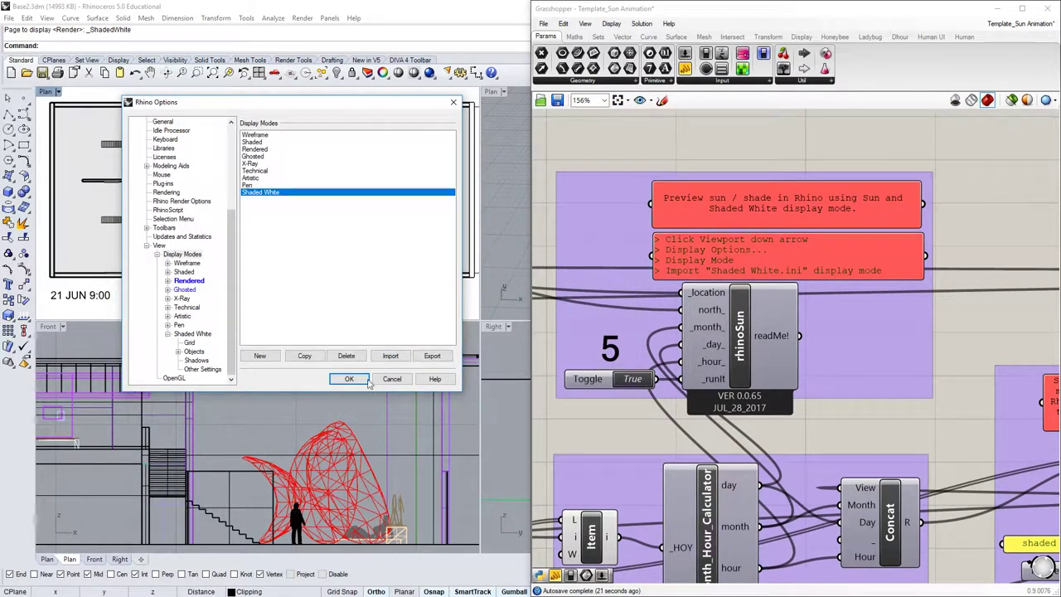
{"action": "left_click", "coordinate": [339, 381]}
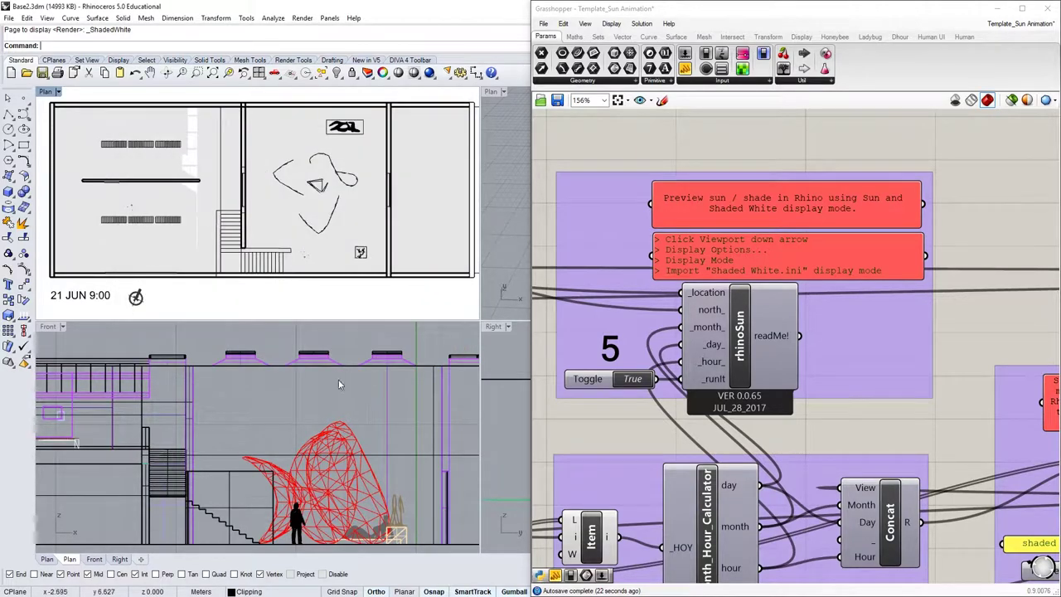
Step: Set the Plan viewport's display mode to Shaded White
{"action": "left_click", "coordinate": [58, 91]}
{"action": "left_click", "coordinate": [75, 218]}
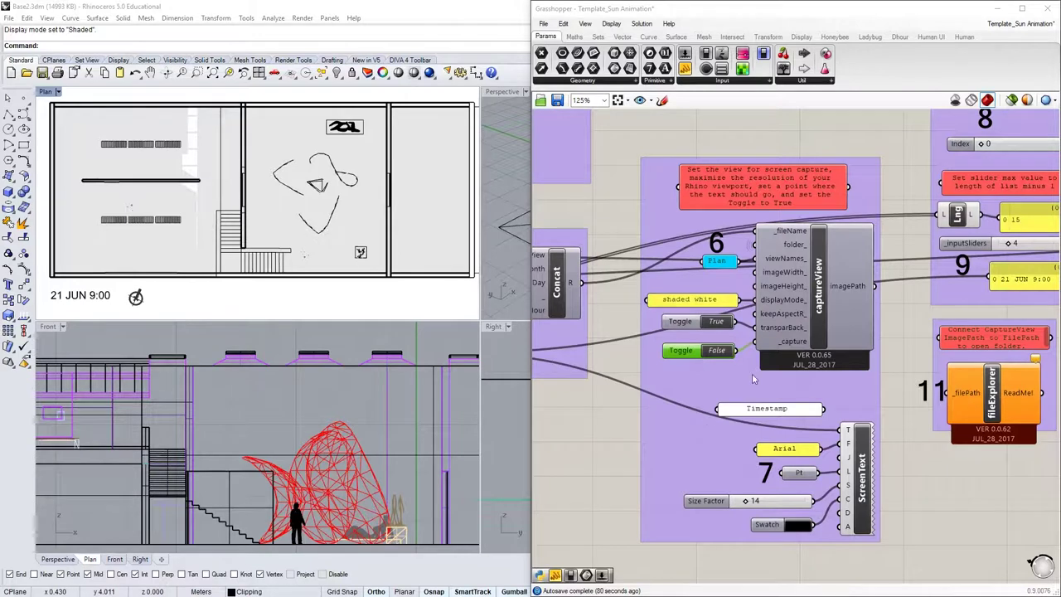
Step: Move the toggle feeding captureView's _capture input slightly closer to the component and set it to True
{"action": "left_click_drag", "start_coordinate": [697, 350], "coordinate": [701, 348]}
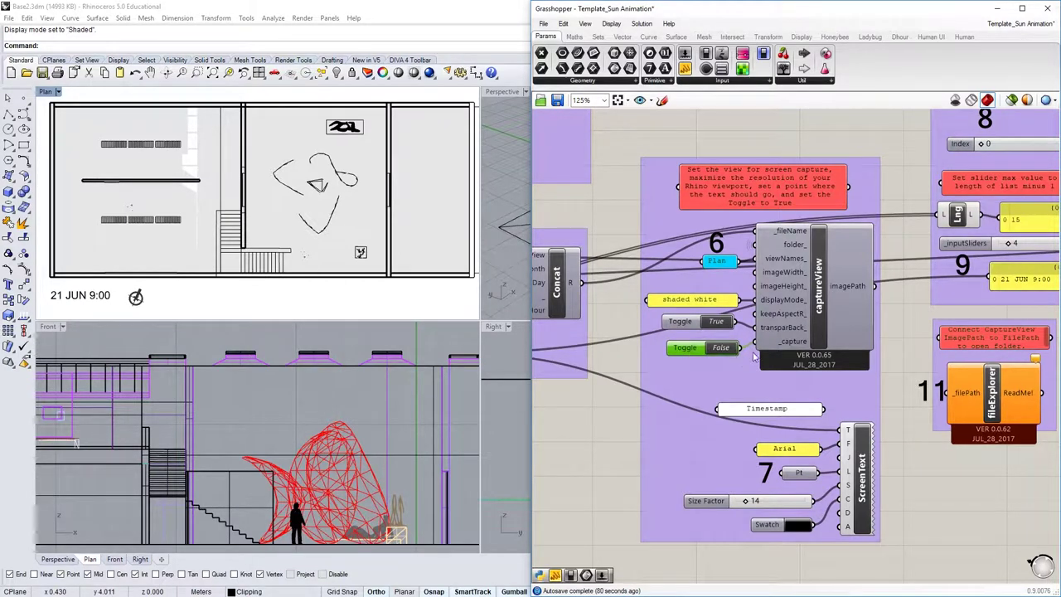
{"action": "double_click", "coordinate": [721, 348]}
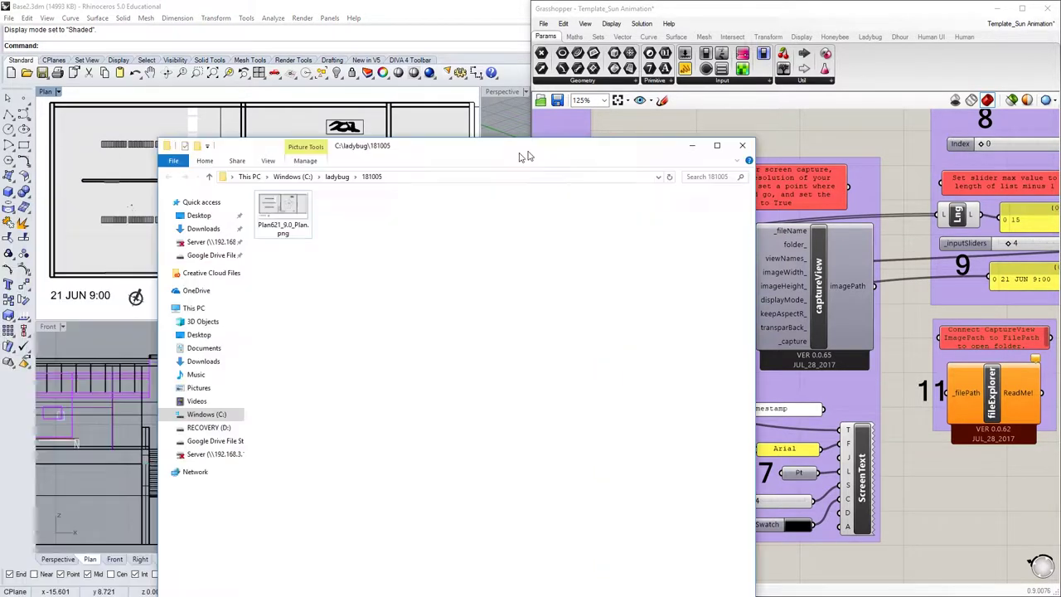
Step: View the captured image Plan621_9.0_Plan.png from the C:\ladybug\181005 folder, close it and put the folder window aside
{"action": "left_click_drag", "start_coordinate": [525, 154], "coordinate": [478, 108]}
{"action": "double_click", "coordinate": [241, 162]}
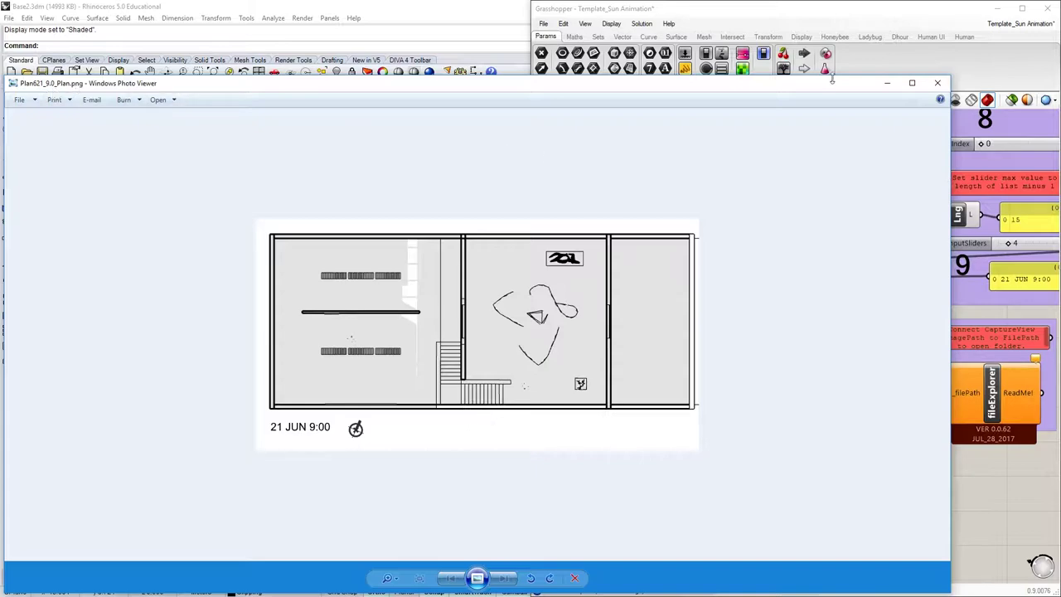
{"action": "left_click", "coordinate": [937, 84]}
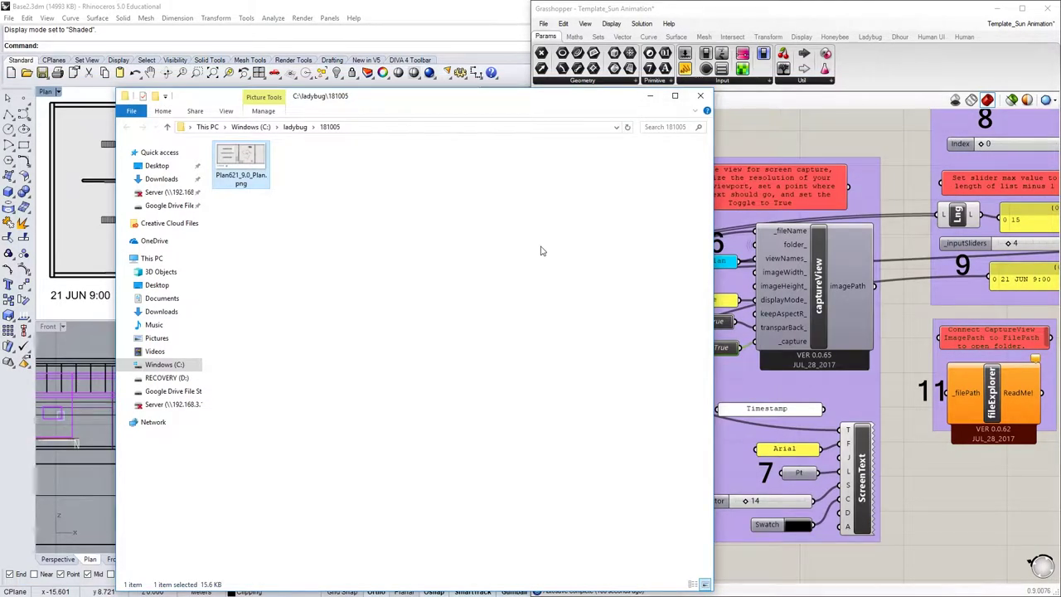
{"action": "left_click_drag", "start_coordinate": [555, 98], "coordinate": [0, 141]}
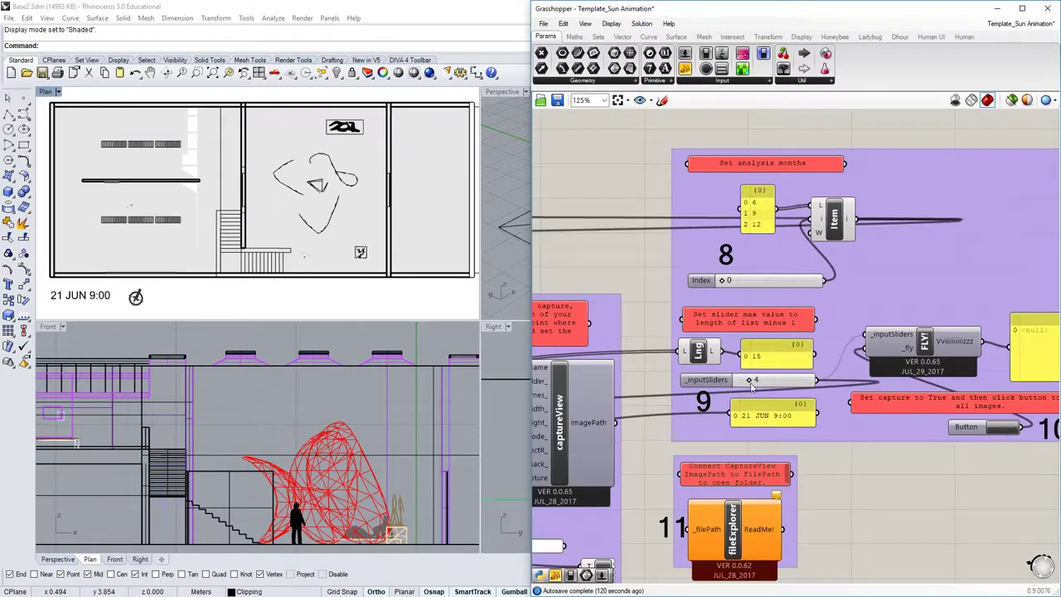
Step: Run the _inputSliders slider through neighbouring hours and back to 4, and check the new captures in the 181005 folder
{"action": "scroll", "coordinate": [752, 387], "scroll_direction": "down", "scroll_amount": 1}
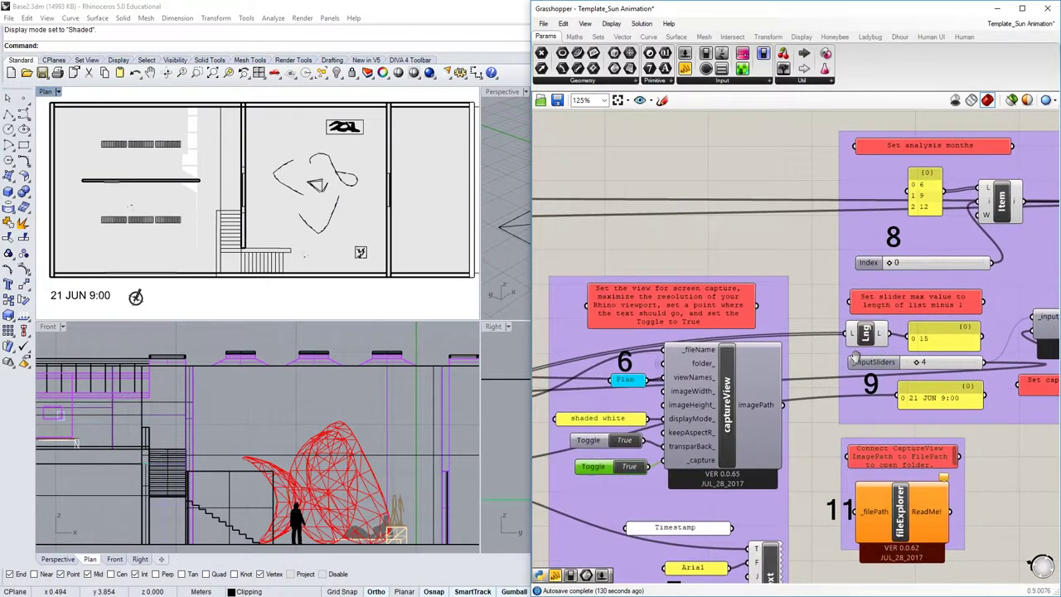
{"action": "scroll", "coordinate": [763, 386], "scroll_direction": "up", "scroll_amount": 2}
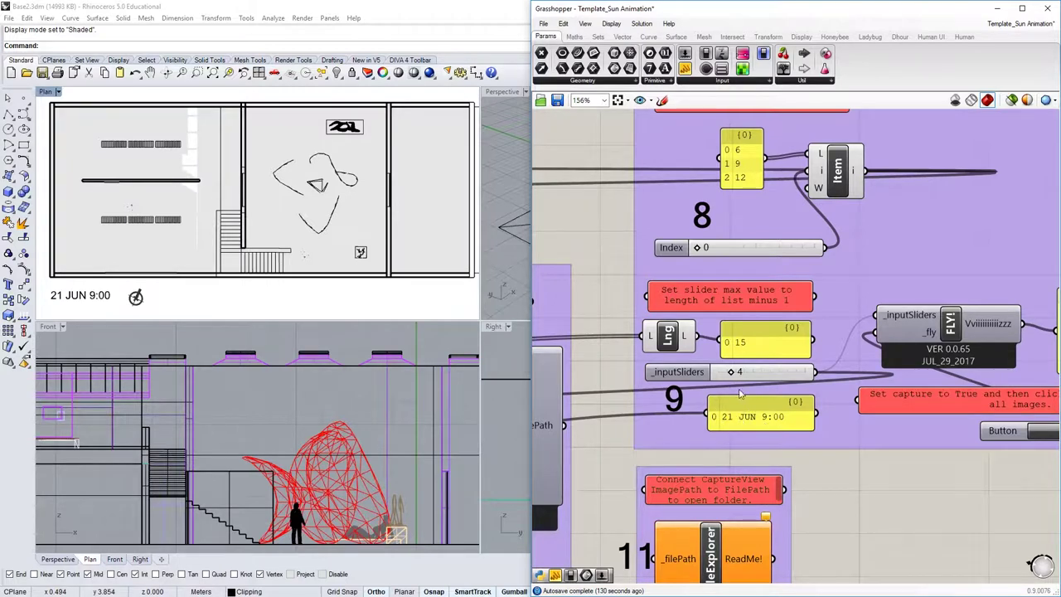
{"action": "left_click_drag", "start_coordinate": [731, 371], "coordinate": [730, 375]}
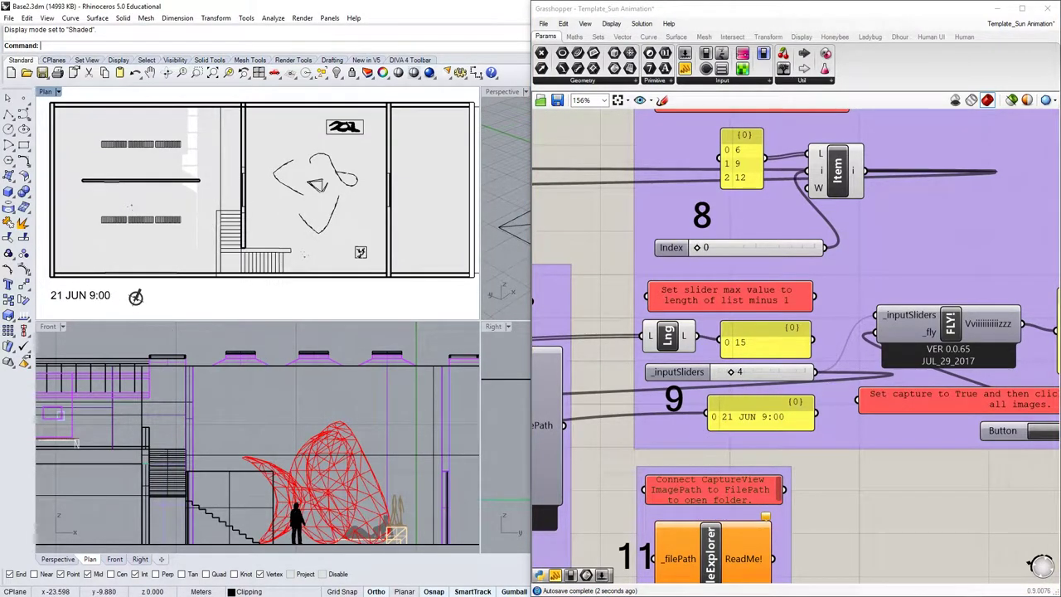
{"action": "left_click_drag", "start_coordinate": [0, 191], "coordinate": [406, 77]}
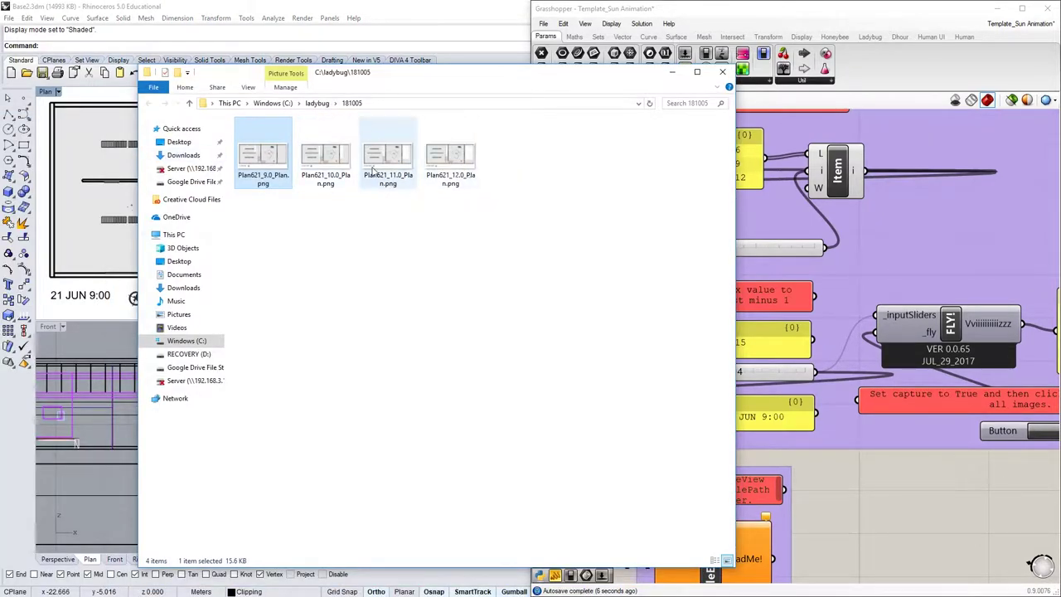
{"action": "left_click", "coordinate": [672, 72]}
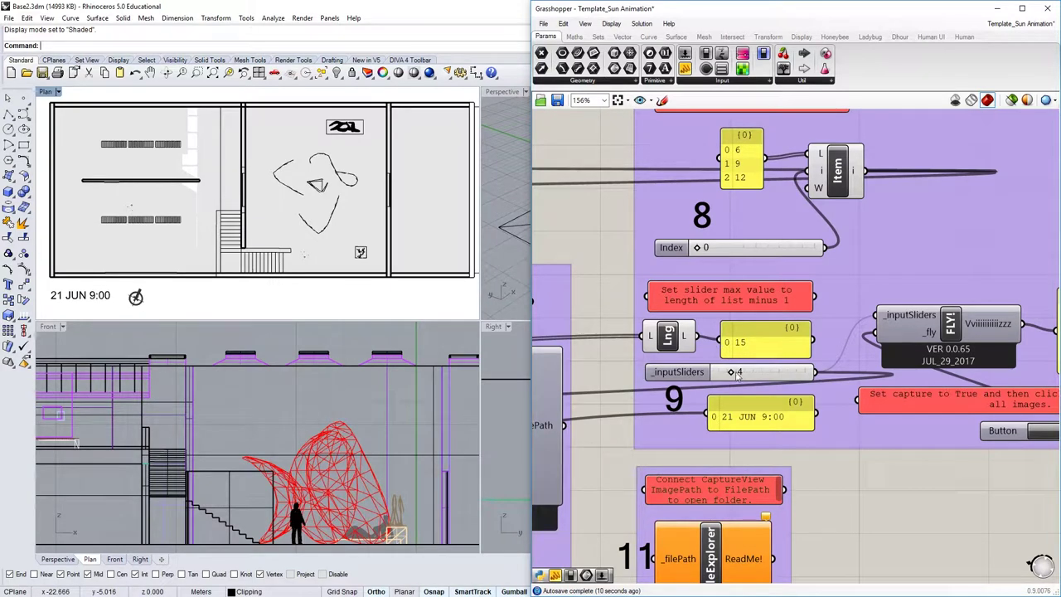
Step: Set the toggle feeding captureView's _capture input to False
{"action": "right_click_drag", "start_coordinate": [676, 402], "coordinate": [949, 341]}
{"action": "scroll", "coordinate": [949, 341], "scroll_direction": "down", "scroll_amount": 2}
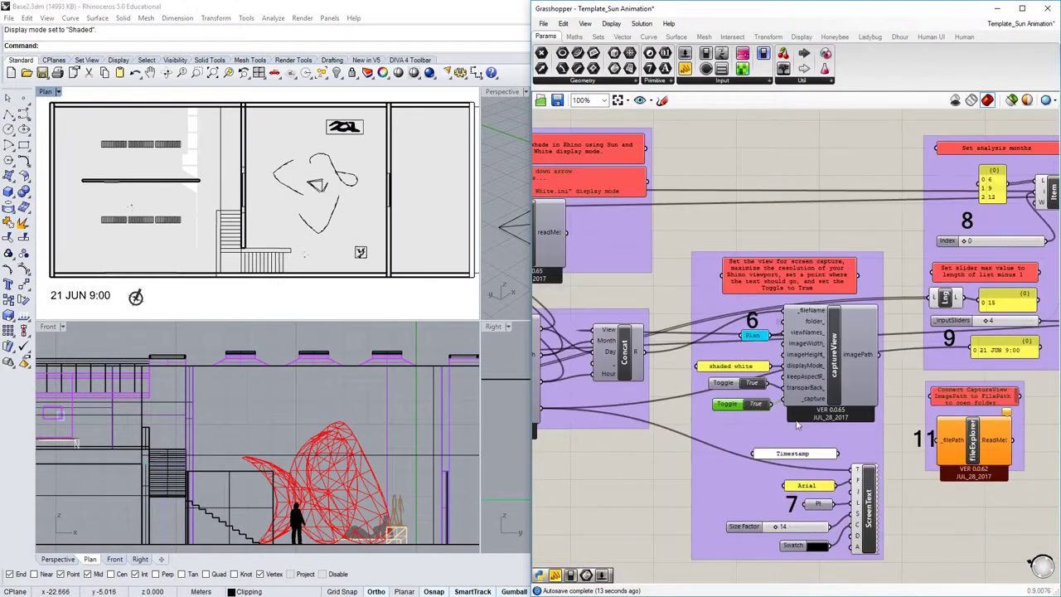
{"action": "scroll", "coordinate": [769, 411], "scroll_direction": "up", "scroll_amount": 1}
{"action": "right_click_drag", "start_coordinate": [547, 285], "coordinate": [803, 386]}
{"action": "scroll", "coordinate": [803, 386], "scroll_direction": "up", "scroll_amount": 1}
{"action": "right_click_drag", "start_coordinate": [900, 363], "coordinate": [637, 397]}
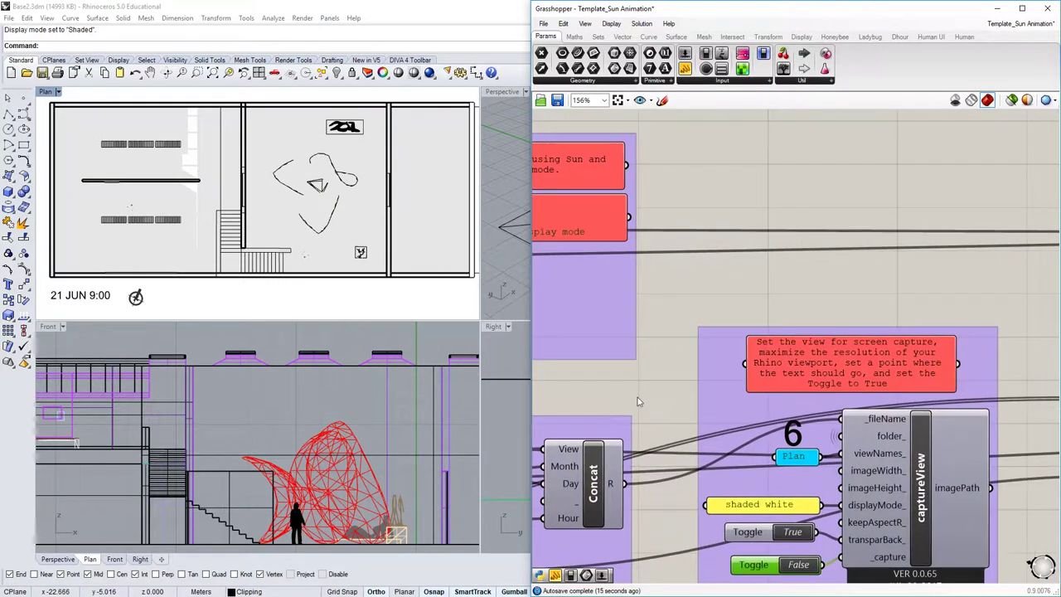
Step: Set the maximum of the _inputSliders number slider to 14
{"action": "scroll", "coordinate": [744, 338], "scroll_direction": "down", "scroll_amount": 3}
{"action": "right_click_drag", "start_coordinate": [1005, 403], "coordinate": [795, 376]}
{"action": "scroll", "coordinate": [795, 373], "scroll_direction": "up", "scroll_amount": 2}
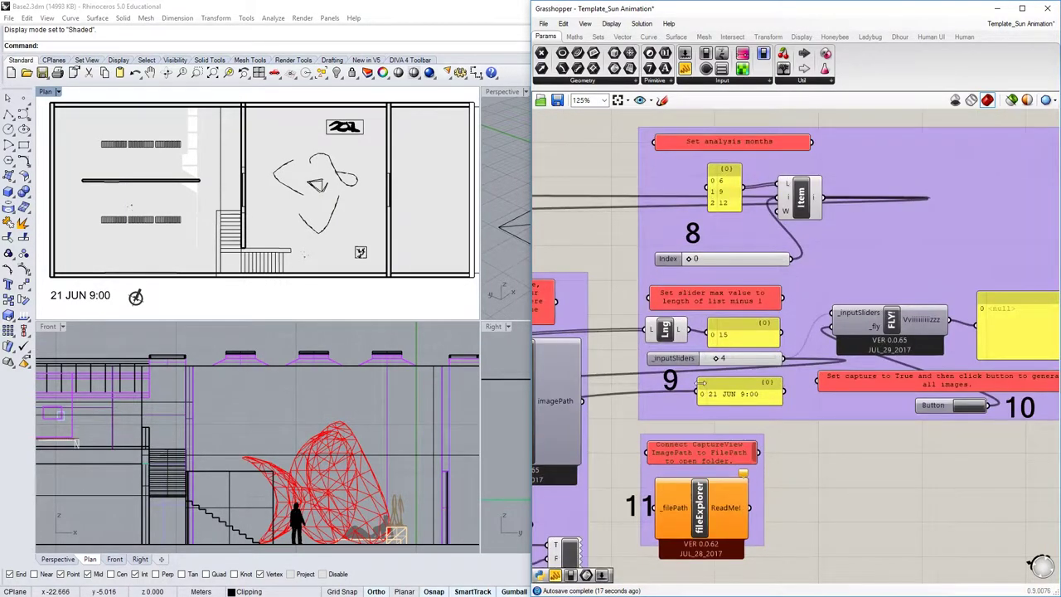
{"action": "right_click_drag", "start_coordinate": [695, 383], "coordinate": [766, 366]}
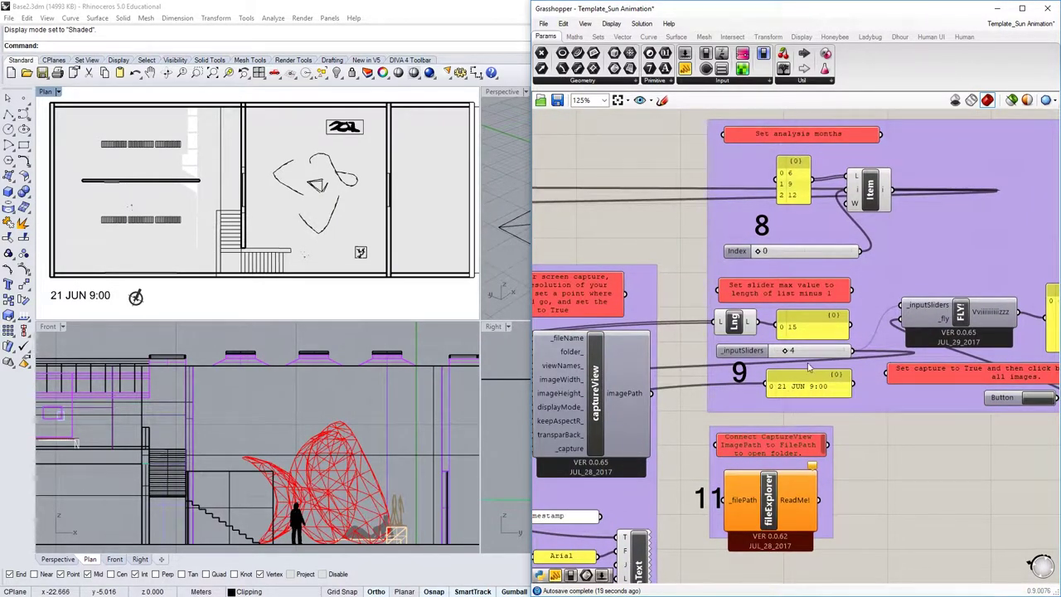
{"action": "double_click", "coordinate": [754, 351]}
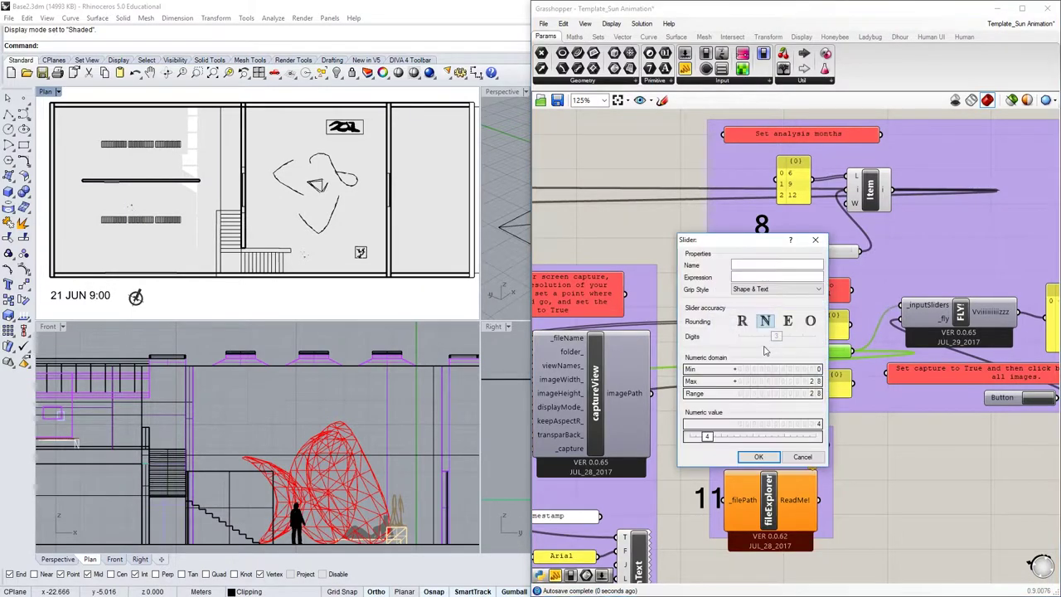
{"action": "left_click_drag", "start_coordinate": [756, 239], "coordinate": [619, 238]}
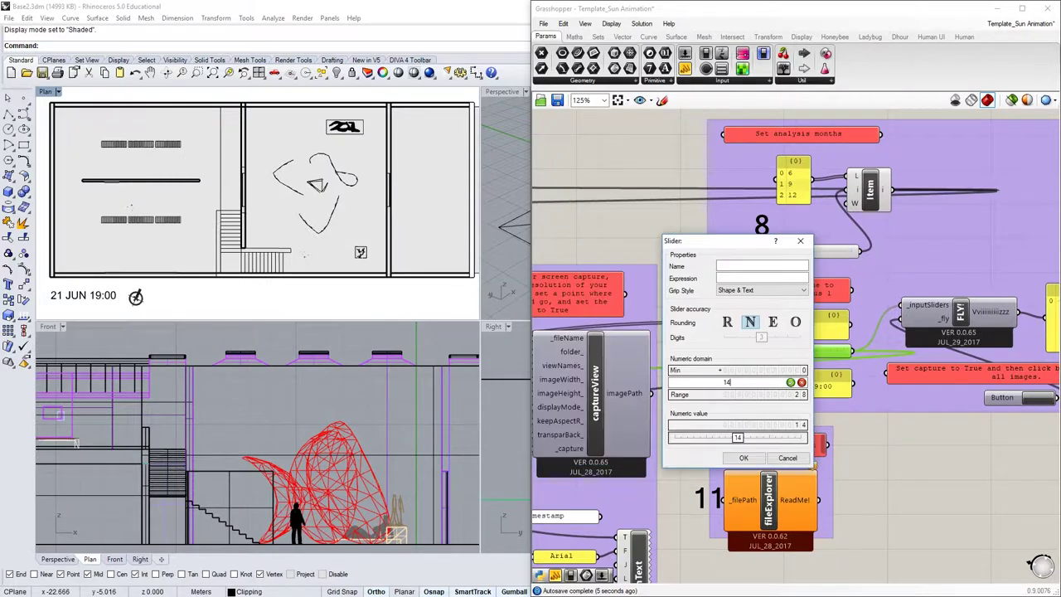
{"action": "left_click", "coordinate": [790, 382]}
{"action": "left_click", "coordinate": [744, 457]}
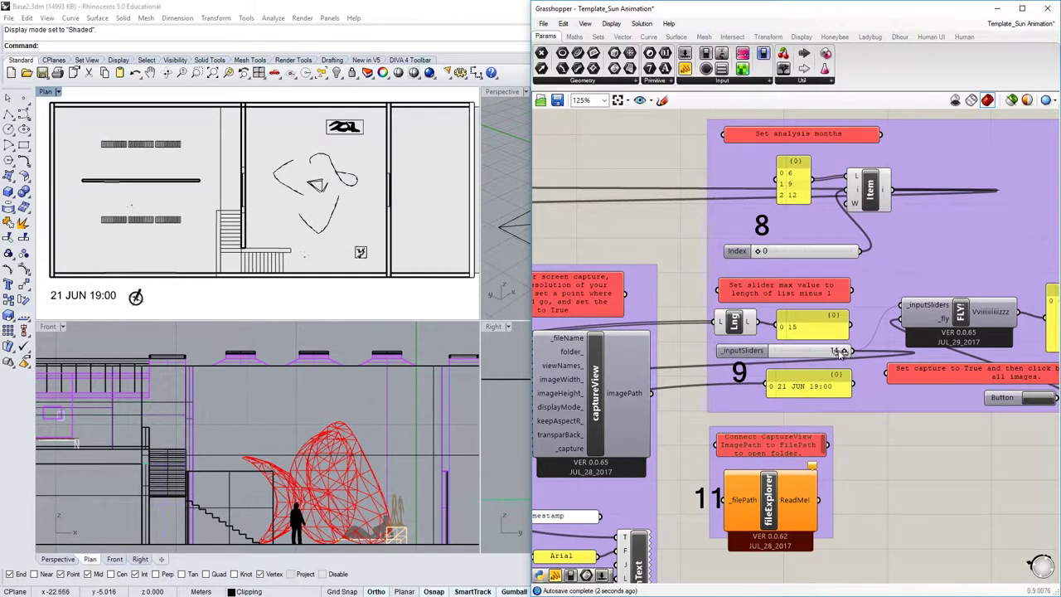
Step: Preview the June sun hours by running the _inputSliders slider between 0 and 14, leaving it at 0
{"action": "left_click_drag", "start_coordinate": [844, 351], "coordinate": [774, 352]}
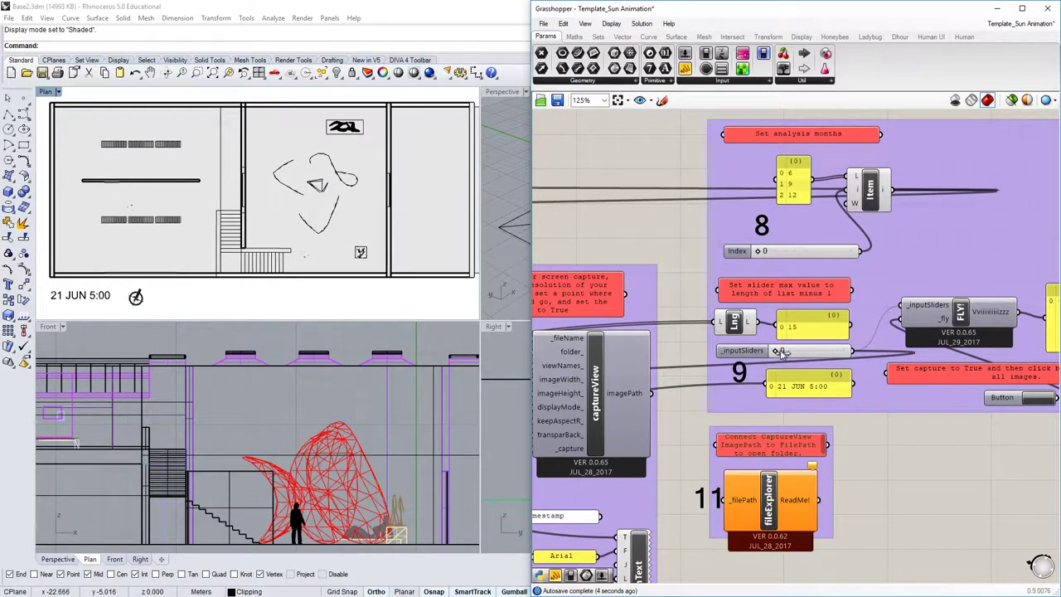
{"action": "left_click_drag", "start_coordinate": [782, 351], "coordinate": [848, 351]}
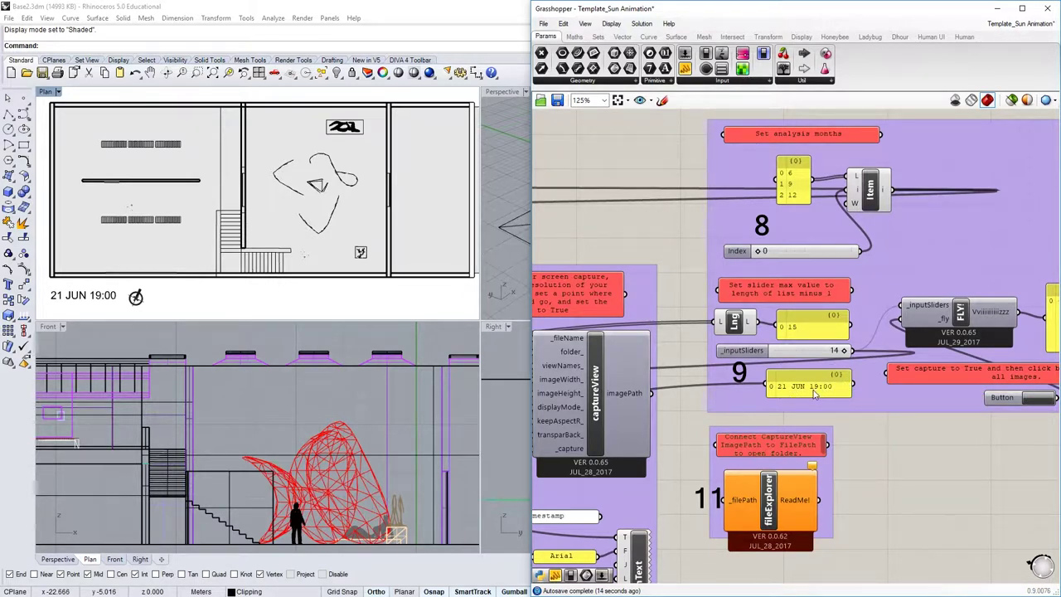
{"action": "left_click_drag", "start_coordinate": [844, 351], "coordinate": [726, 353]}
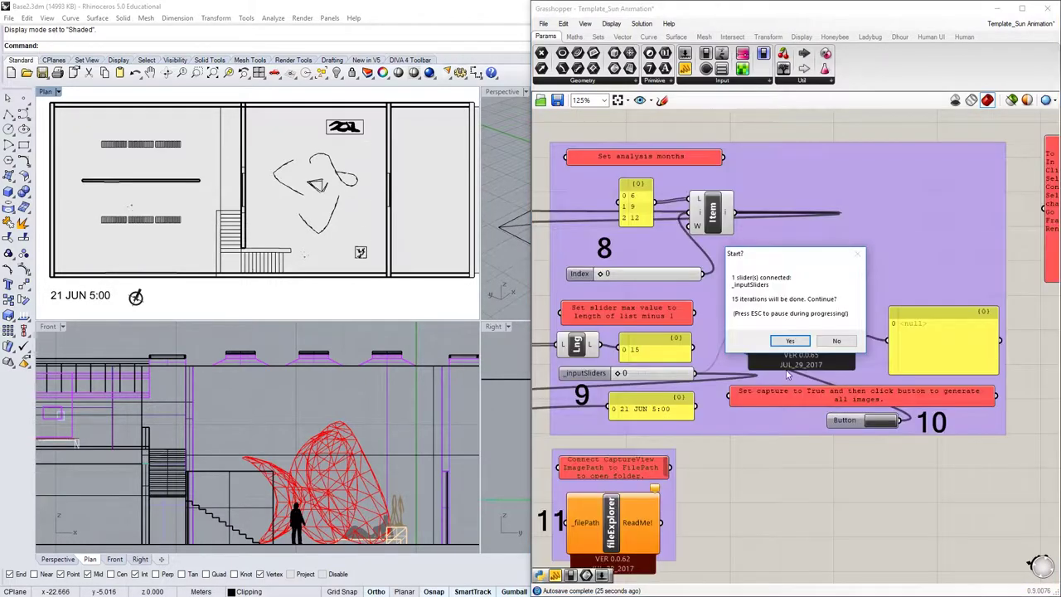
Step: Decline the FLY! iteration run and set the toggle for captureView's _capture input to True
{"action": "left_click", "coordinate": [829, 340]}
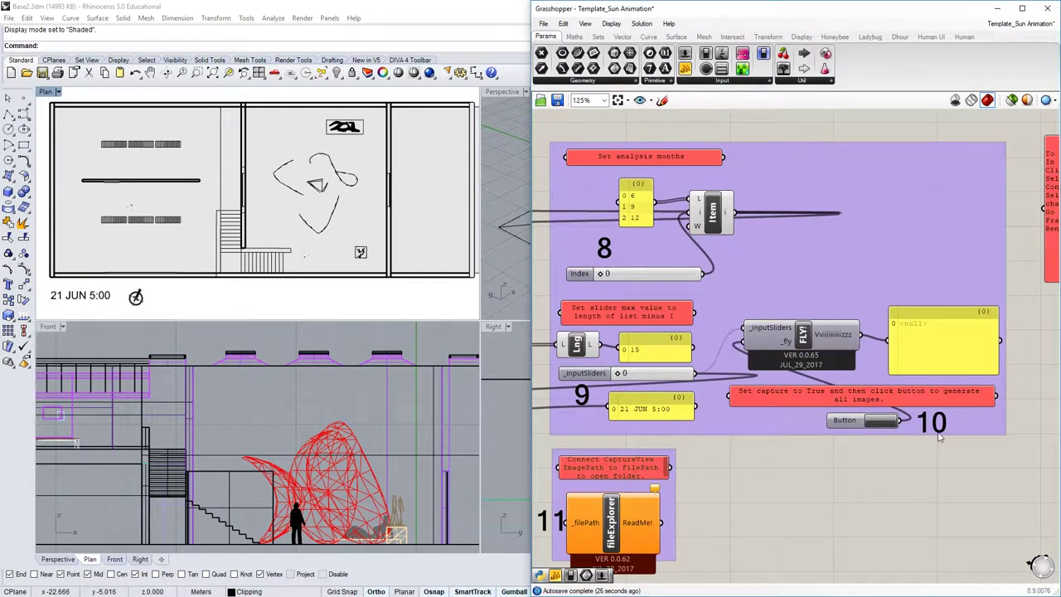
{"action": "right_click_drag", "start_coordinate": [728, 467], "coordinate": [1008, 483]}
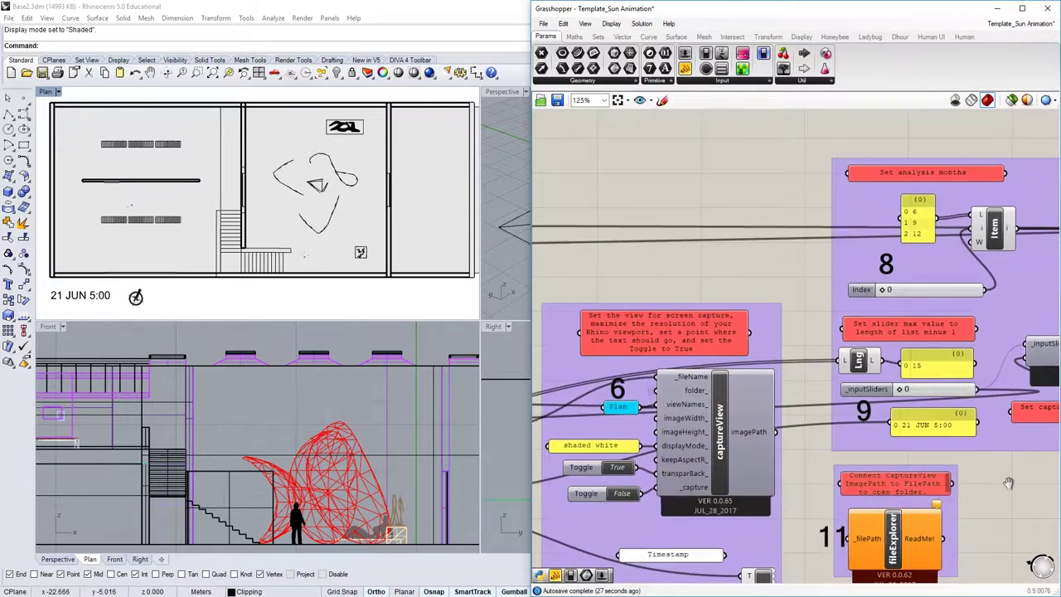
{"action": "left_click", "coordinate": [622, 493]}
Step: Start the FLY! component and confirm the run through all _inputSliders values to generate the capture images
{"action": "right_click_drag", "start_coordinate": [1010, 453], "coordinate": [655, 434]}
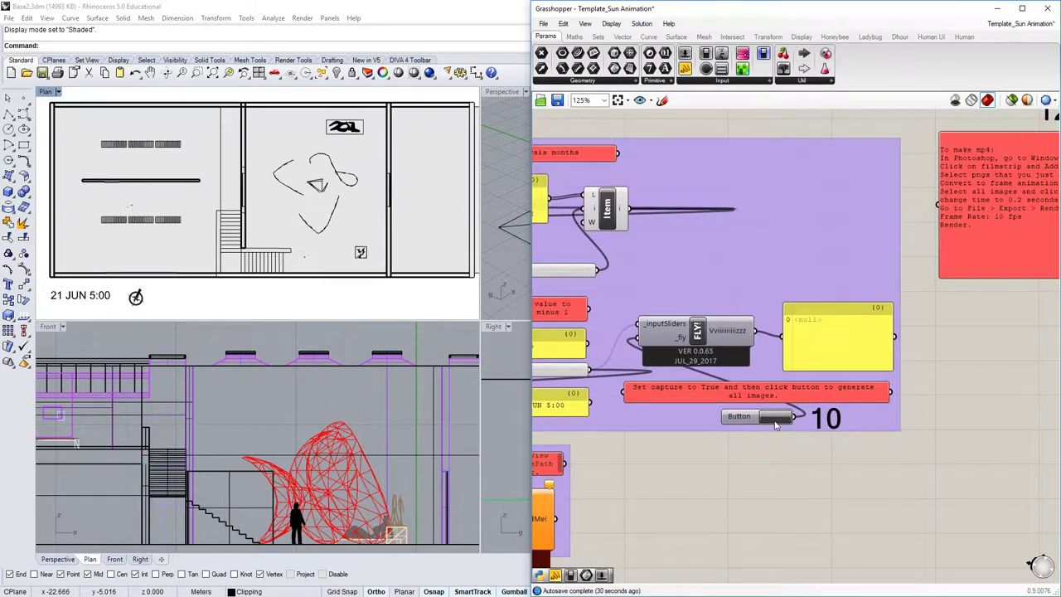
{"action": "right_click_drag", "start_coordinate": [752, 494], "coordinate": [869, 513]}
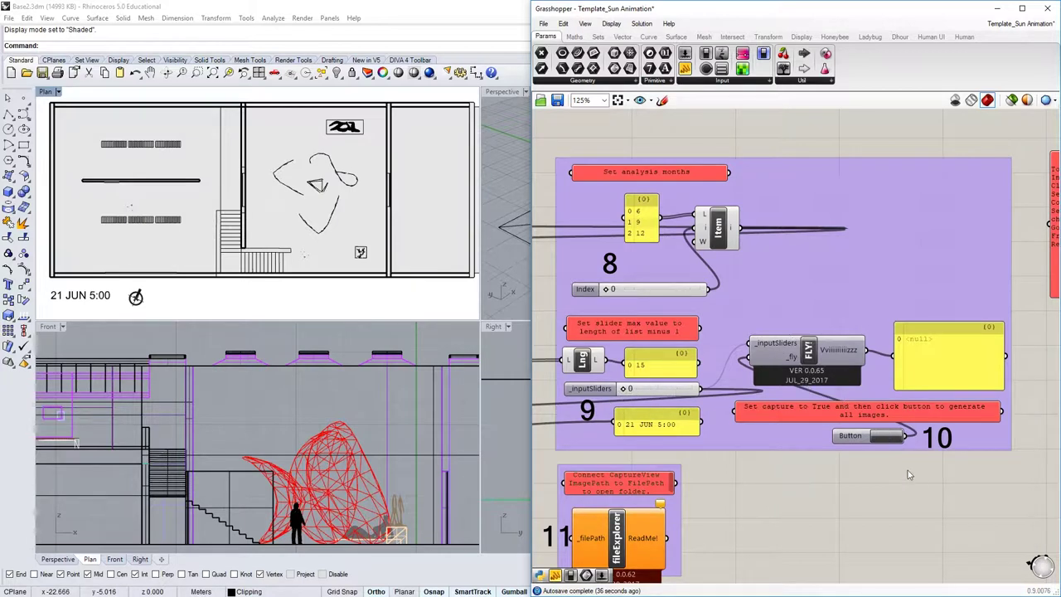
{"action": "left_click", "coordinate": [889, 439]}
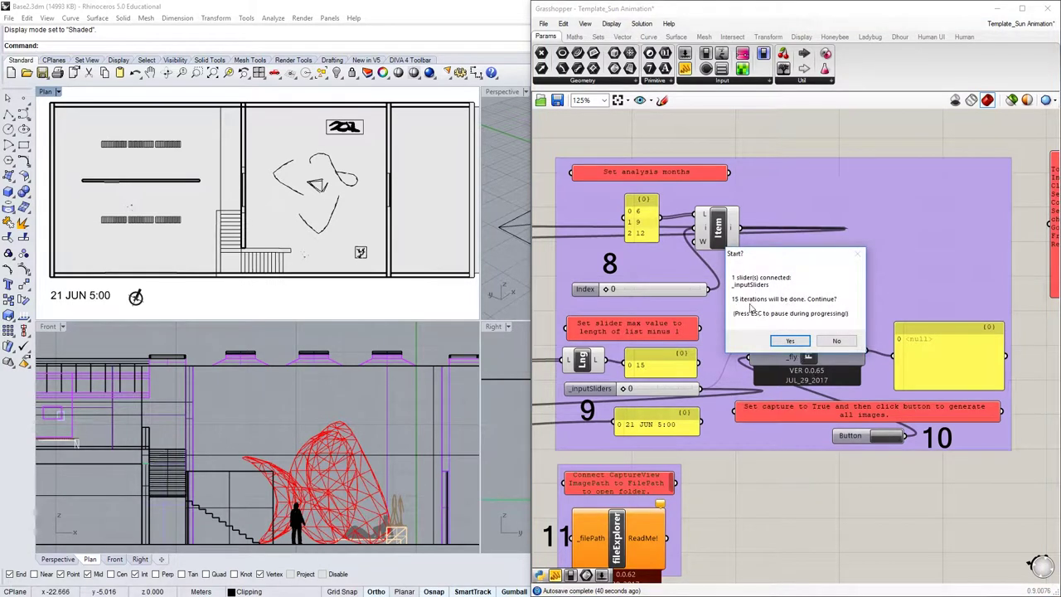
{"action": "left_click", "coordinate": [793, 342]}
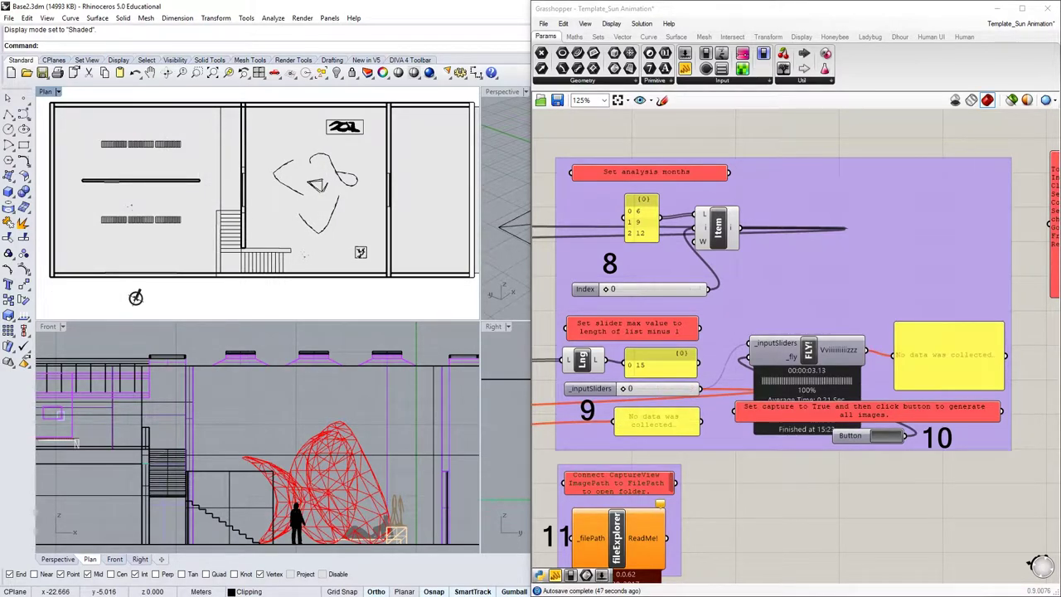
Step: Switch to the 181005 folder window and open the first captured image, Plan621_5.0_Plan.png
{"action": "key", "text": "alt+Tab"}
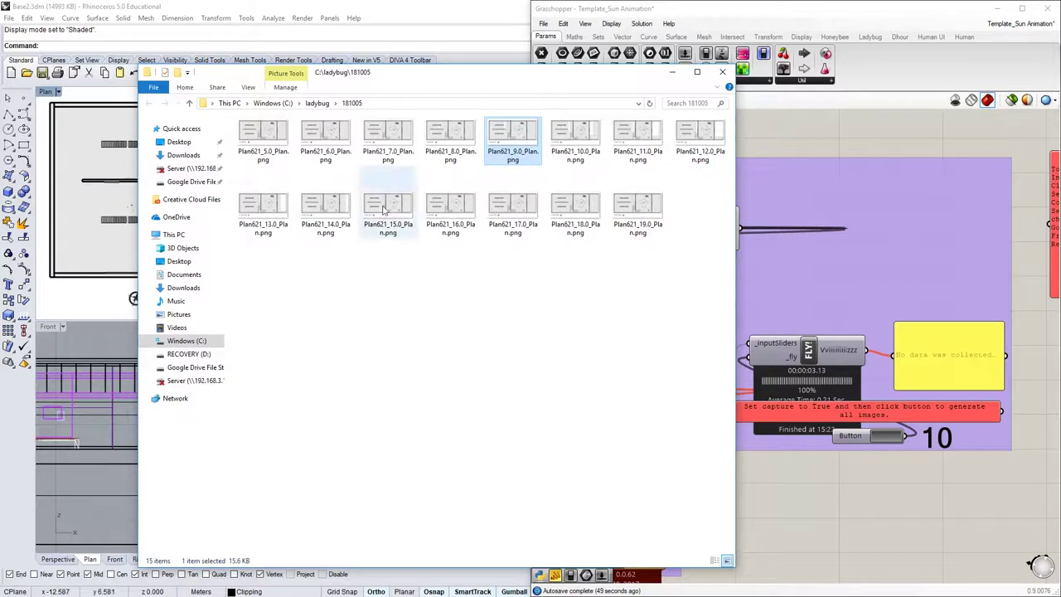
{"action": "left_click", "coordinate": [673, 306]}
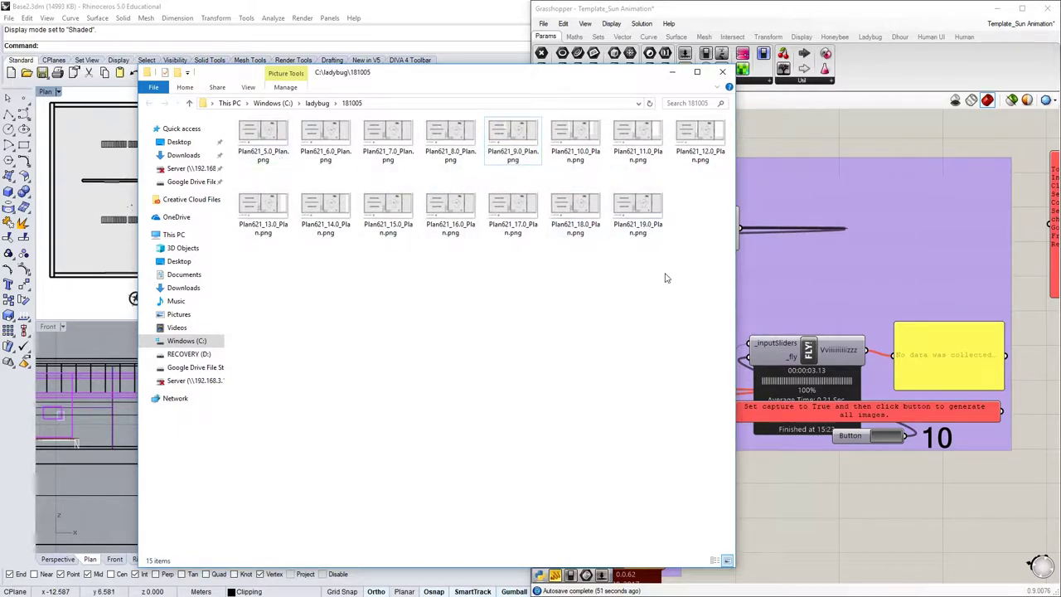
{"action": "left_click", "coordinate": [276, 145]}
{"action": "double_click", "coordinate": [276, 145]}
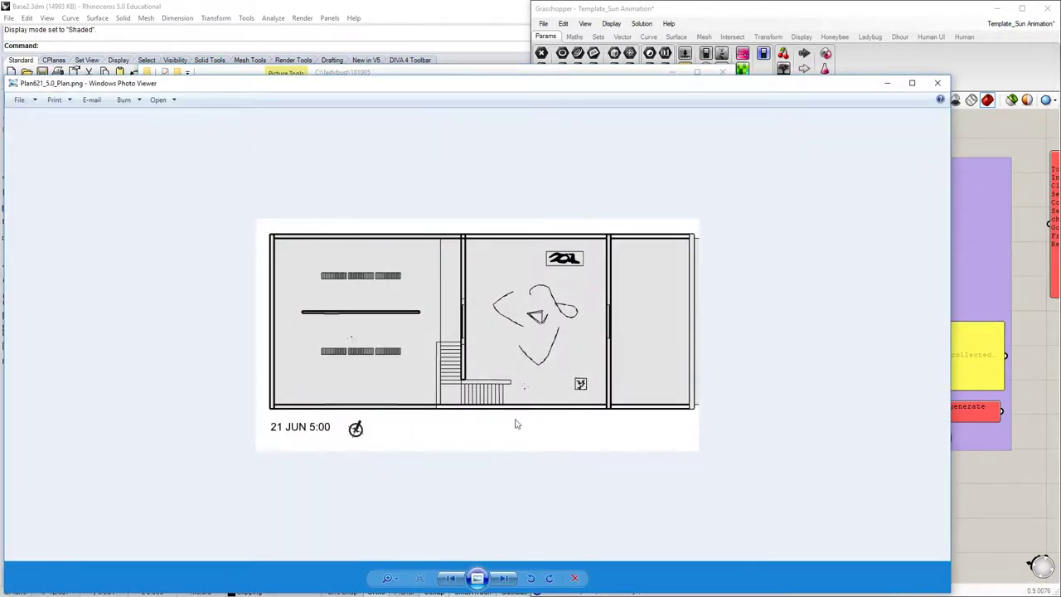
Step: Page through the captured 21 June plan images in the photo viewer to check the hourly sunlight
{"action": "left_click", "coordinate": [505, 579]}
{"action": "left_click", "coordinate": [506, 579]}
{"action": "left_click", "coordinate": [507, 579]}
{"action": "left_click", "coordinate": [508, 580]}
{"action": "left_click", "coordinate": [514, 584]}
{"action": "left_click", "coordinate": [514, 583]}
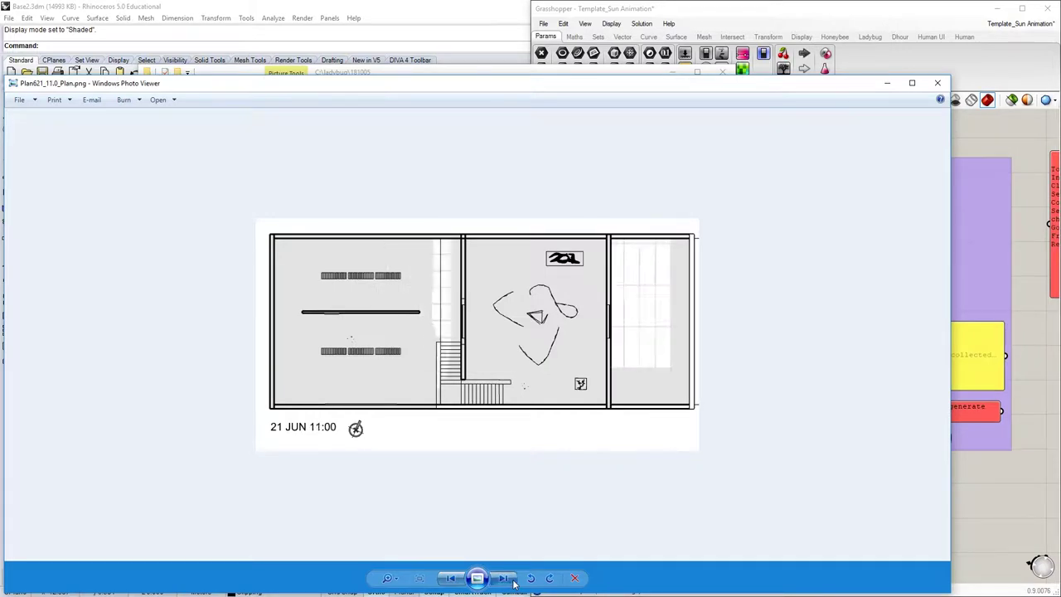
{"action": "left_click", "coordinate": [514, 583]}
{"action": "left_click", "coordinate": [514, 583]}
{"action": "left_click", "coordinate": [514, 583]}
{"action": "left_click", "coordinate": [514, 583]}
{"action": "left_click", "coordinate": [514, 583]}
{"action": "left_click", "coordinate": [514, 583]}
{"action": "left_click", "coordinate": [513, 584]}
{"action": "left_click", "coordinate": [514, 584]}
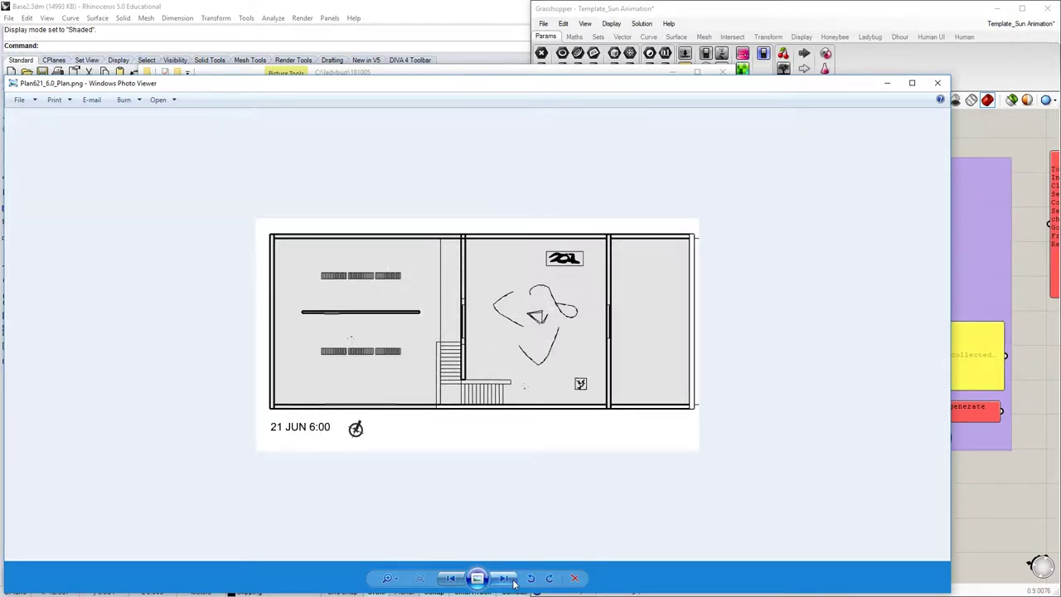
{"action": "left_click", "coordinate": [514, 581]}
{"action": "left_click", "coordinate": [514, 581]}
{"action": "left_click", "coordinate": [514, 581]}
{"action": "left_click", "coordinate": [514, 581]}
{"action": "left_click", "coordinate": [514, 581]}
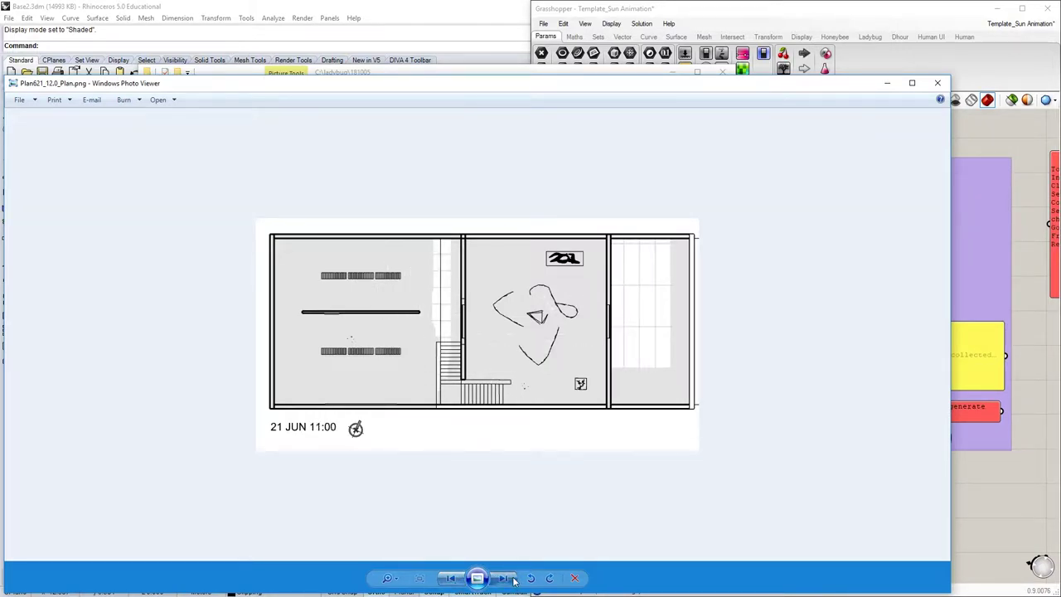
{"action": "left_click", "coordinate": [514, 581]}
{"action": "left_click", "coordinate": [514, 581]}
{"action": "left_click", "coordinate": [514, 581]}
{"action": "left_click", "coordinate": [514, 581]}
{"action": "left_click", "coordinate": [514, 581]}
{"action": "left_click", "coordinate": [514, 581]}
{"action": "left_click", "coordinate": [514, 581]}
{"action": "left_click", "coordinate": [514, 581]}
{"action": "left_click", "coordinate": [514, 581]}
{"action": "left_click", "coordinate": [514, 581]}
{"action": "left_click", "coordinate": [514, 581]}
{"action": "left_click", "coordinate": [514, 581]}
{"action": "left_click", "coordinate": [513, 581]}
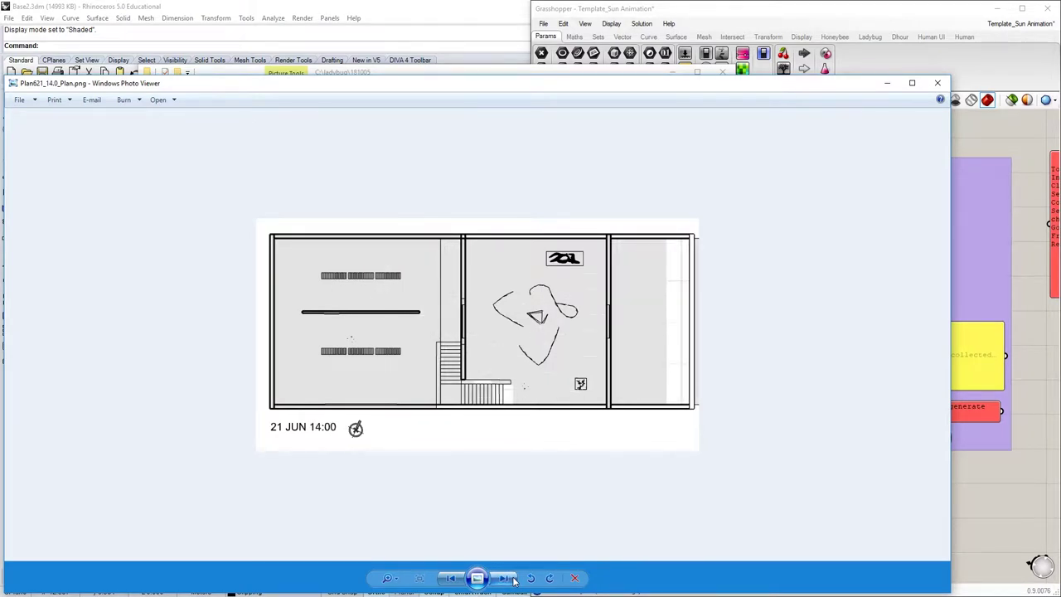
{"action": "left_click", "coordinate": [514, 580]}
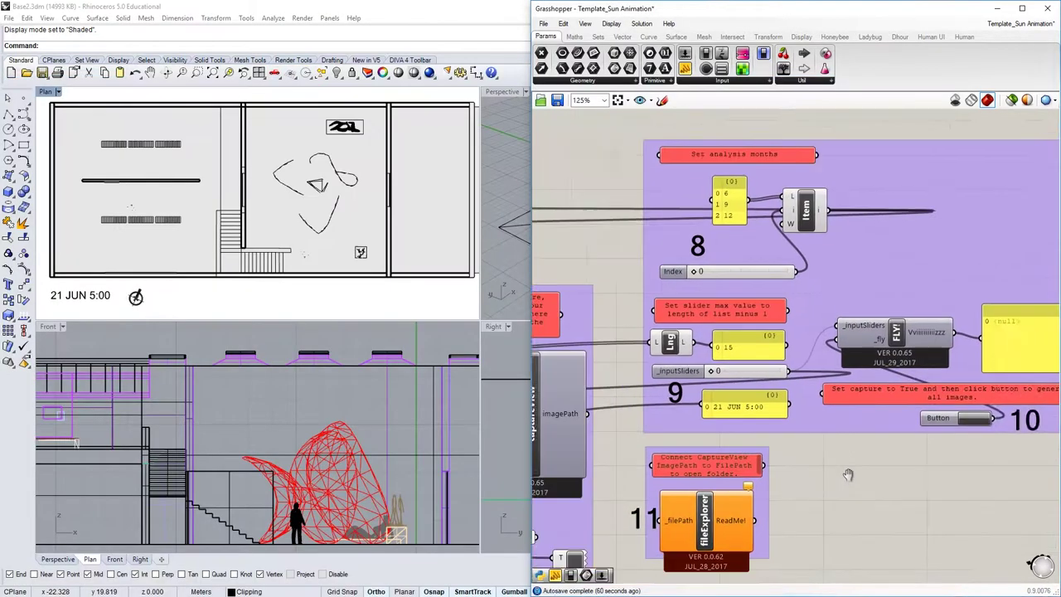
Step: Set the analysis month Index slider to 1 to select September
{"action": "right_click_drag", "start_coordinate": [681, 472], "coordinate": [854, 425]}
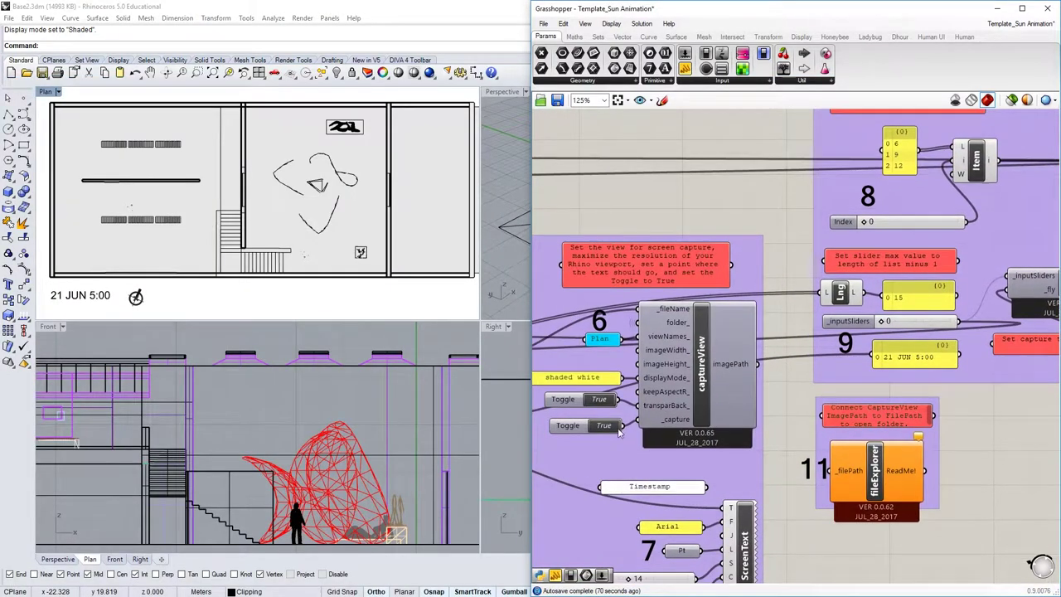
{"action": "right_click_drag", "start_coordinate": [966, 397], "coordinate": [826, 446]}
{"action": "left_click_drag", "start_coordinate": [726, 272], "coordinate": [770, 272]}
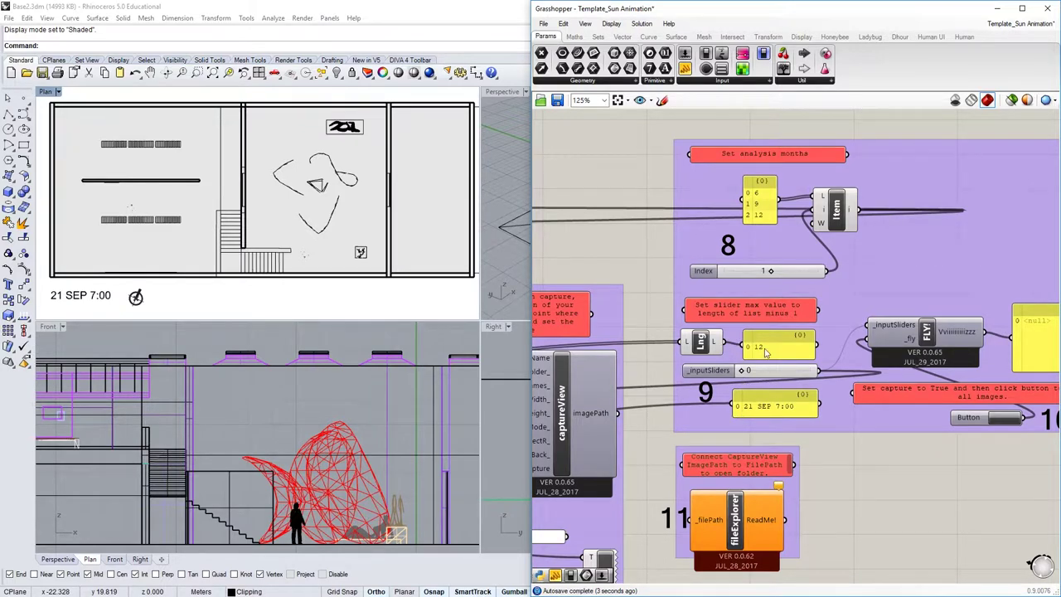
Step: Set the maximum of the _inputSliders slider to 11
{"action": "left_click", "coordinate": [710, 372]}
{"action": "double_click", "coordinate": [710, 373]}
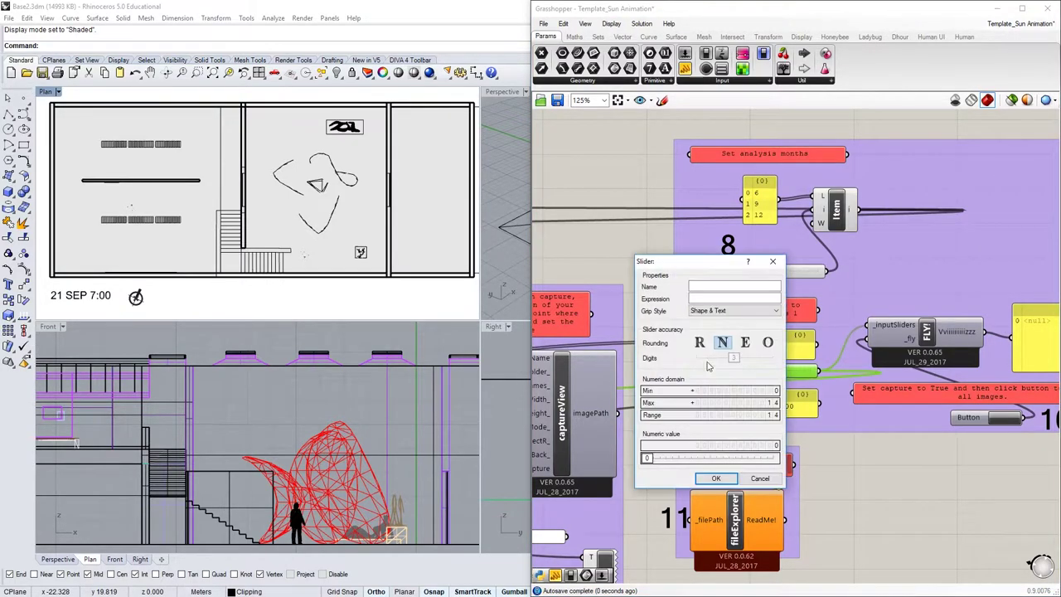
{"action": "double_click", "coordinate": [697, 406]}
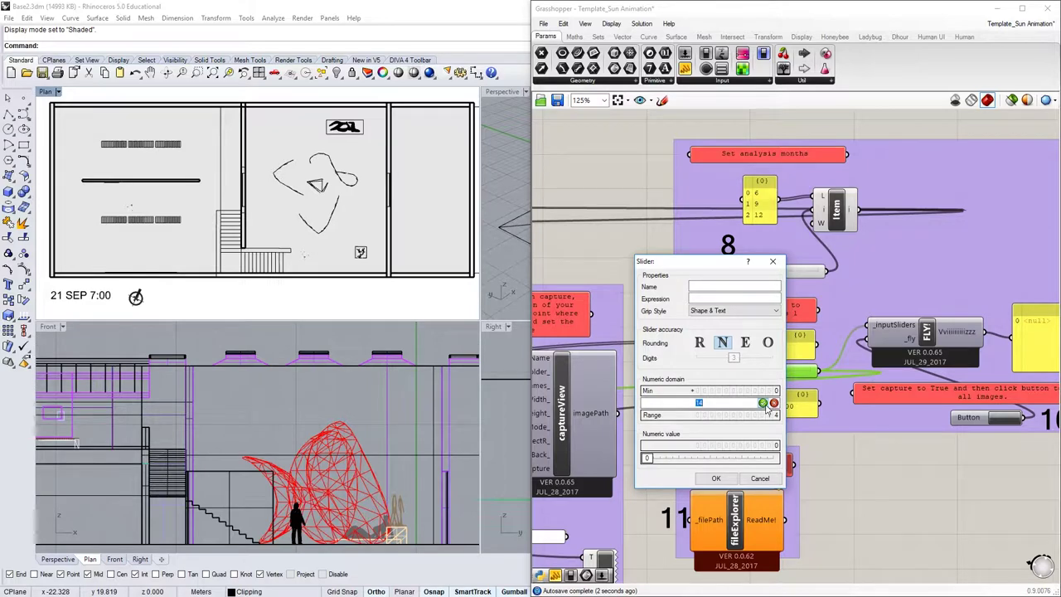
{"action": "type", "text": "11"}
{"action": "left_click", "coordinate": [762, 402]}
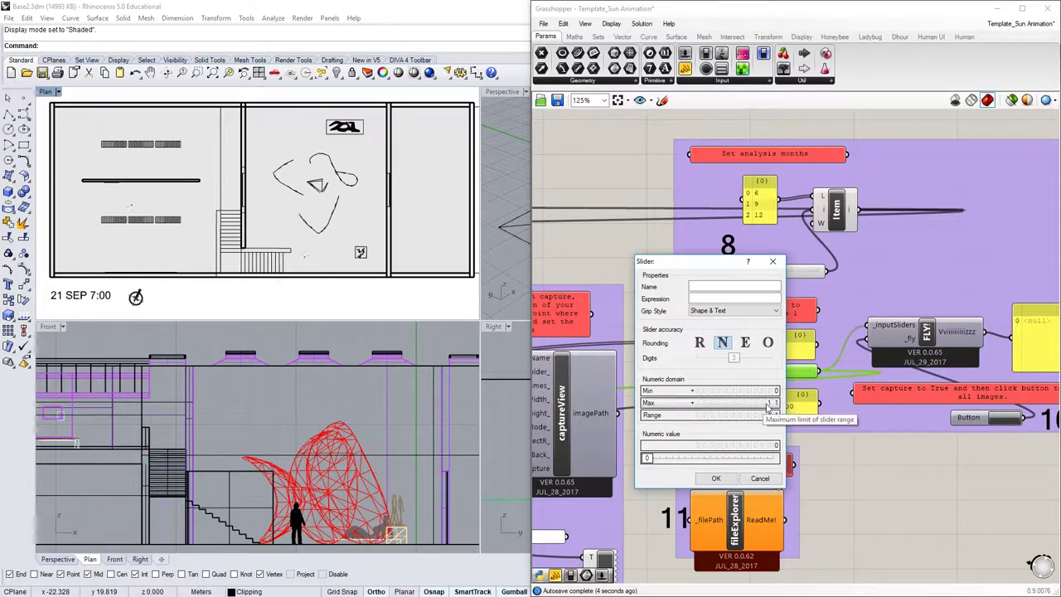
{"action": "left_click", "coordinate": [716, 479]}
Step: Set captureView's _capture toggle to True, start the FLY! component and confirm the run to capture the September images
{"action": "right_click_drag", "start_coordinate": [643, 455], "coordinate": [801, 431]}
{"action": "double_click", "coordinate": [621, 455]}
{"action": "right_click_drag", "start_coordinate": [940, 387], "coordinate": [647, 389]}
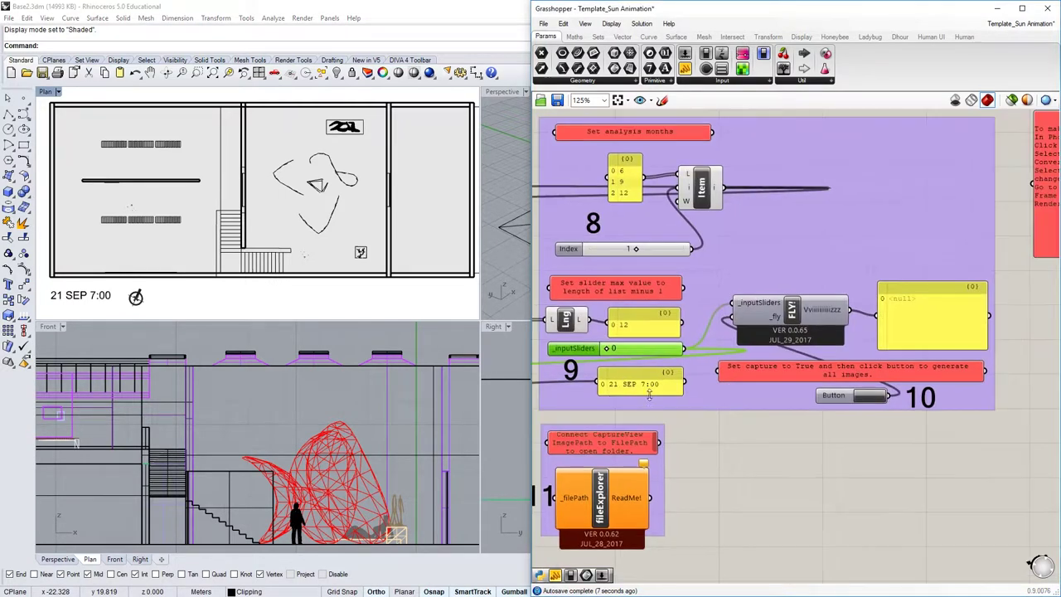
{"action": "left_click", "coordinate": [878, 398]}
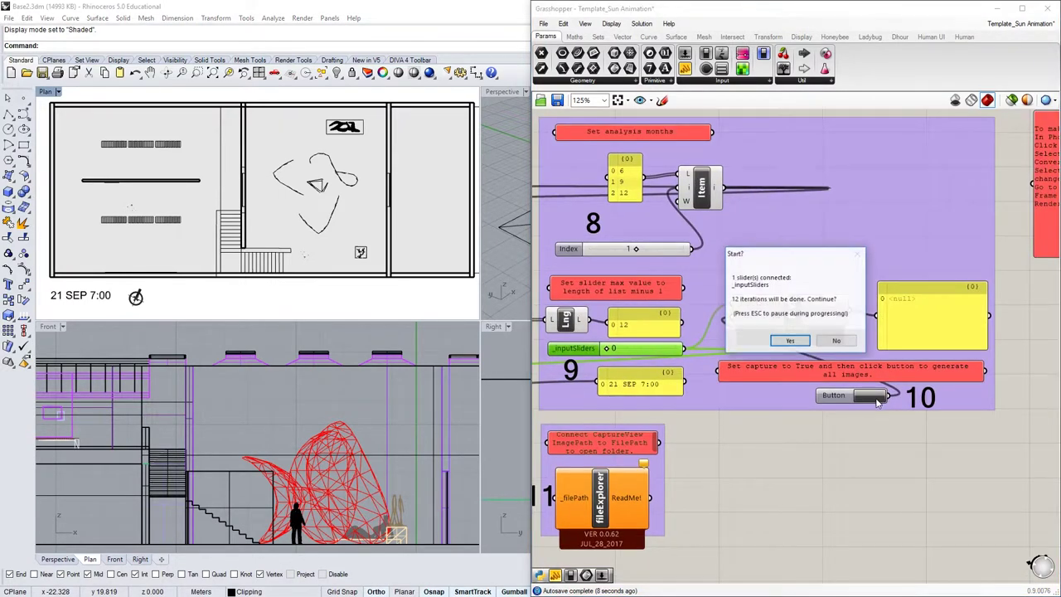
{"action": "left_click", "coordinate": [790, 340]}
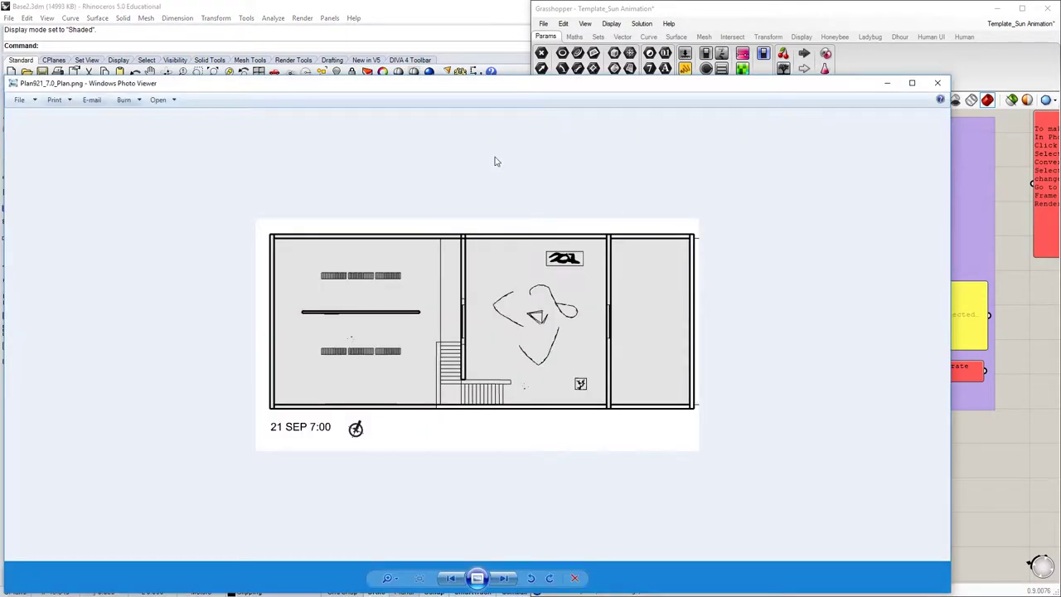
Step: Page through the captured 21 September plan images in the photo viewer and close the viewer
{"action": "left_click", "coordinate": [503, 579]}
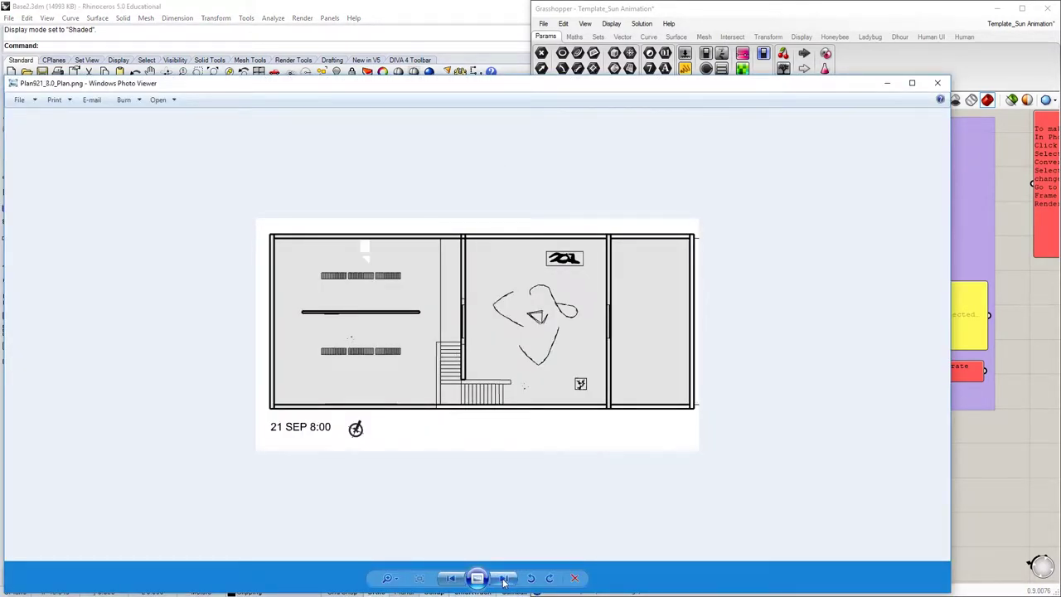
{"action": "left_click", "coordinate": [504, 579]}
{"action": "left_click", "coordinate": [504, 579]}
{"action": "left_click", "coordinate": [503, 579]}
{"action": "left_click", "coordinate": [504, 578]}
{"action": "left_click", "coordinate": [503, 579]}
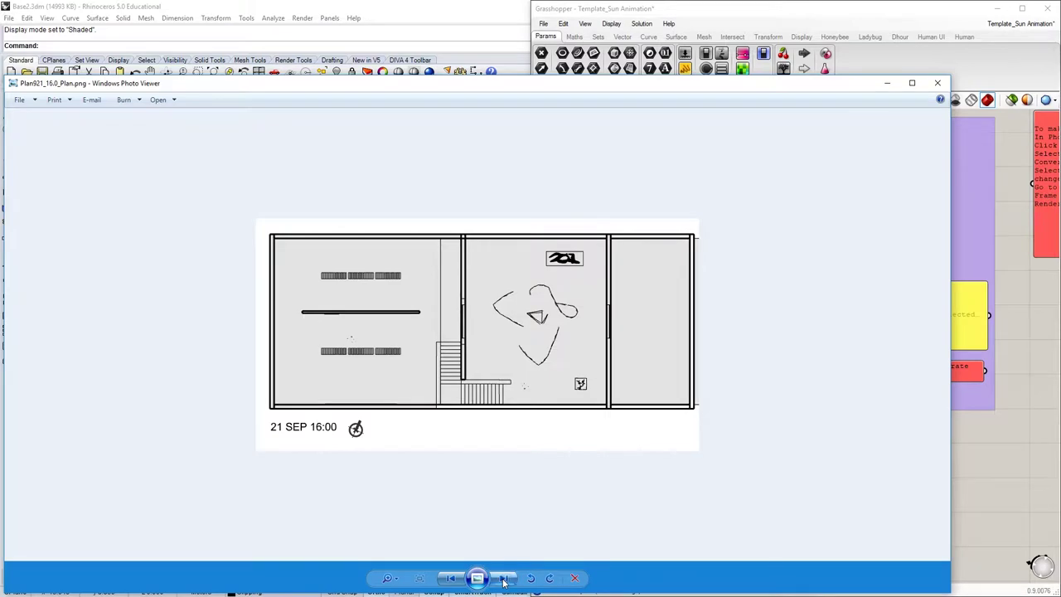
{"action": "left_click", "coordinate": [504, 578]}
{"action": "left_click", "coordinate": [503, 579]}
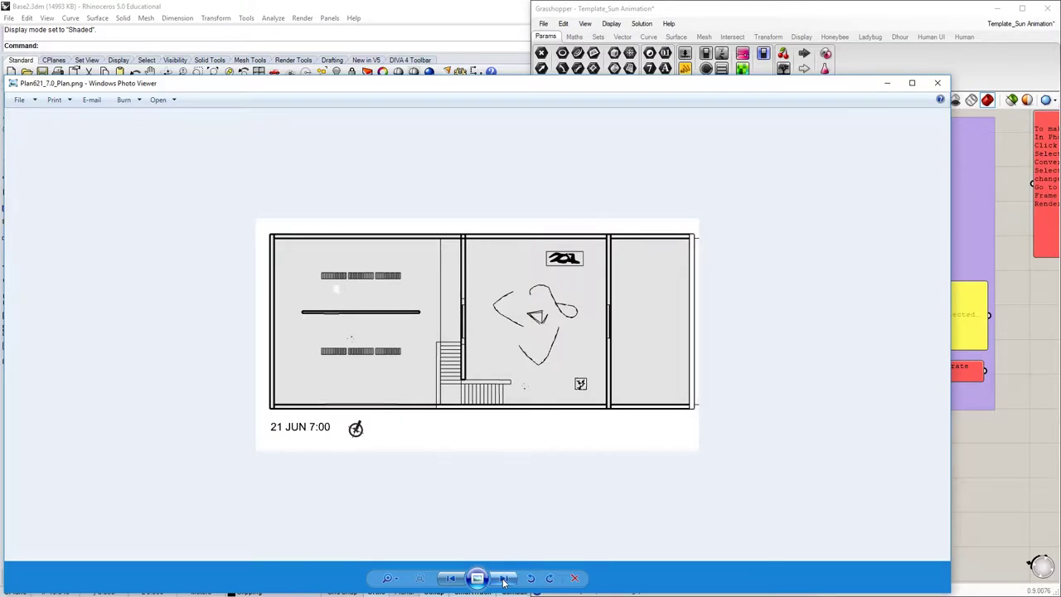
{"action": "left_click", "coordinate": [937, 83]}
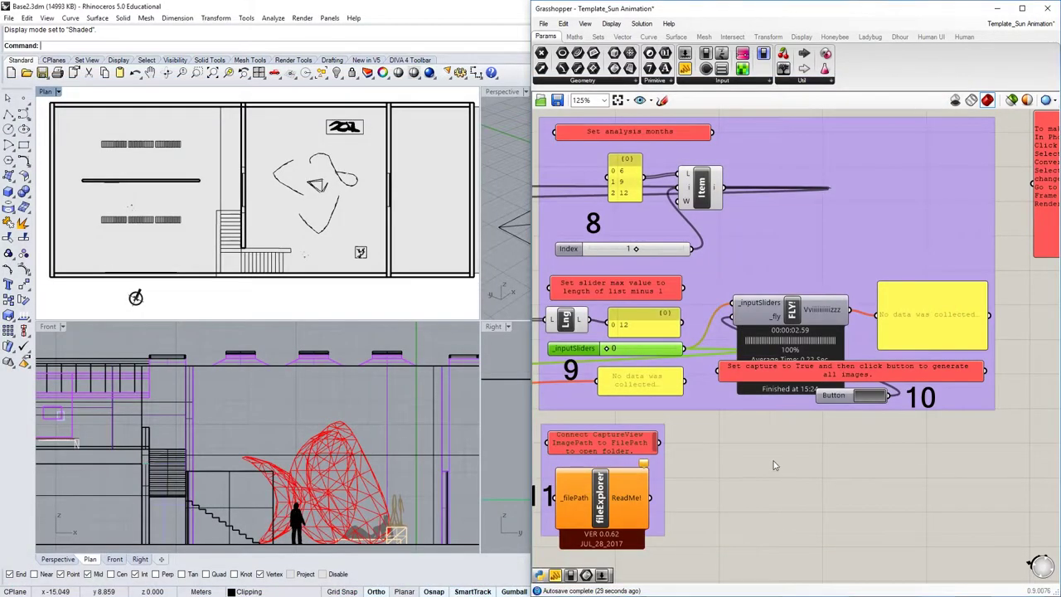
Step: Set the analysis month Index slider to 2 for December and the maximum of the _inputSliders slider to 8
{"action": "right_click_drag", "start_coordinate": [748, 442], "coordinate": [888, 449]}
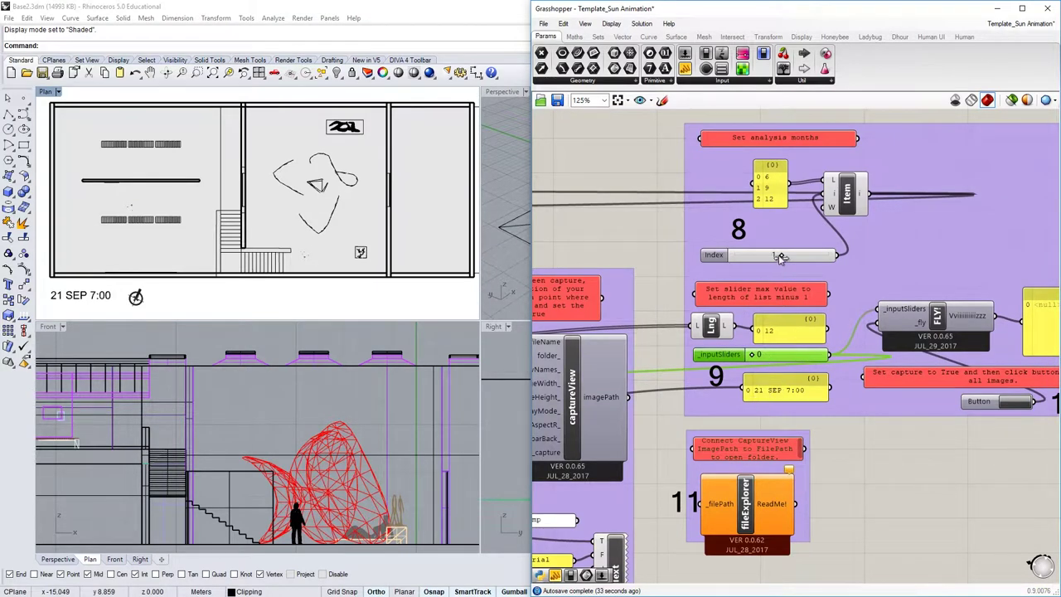
{"action": "left_click_drag", "start_coordinate": [781, 255], "coordinate": [834, 256]}
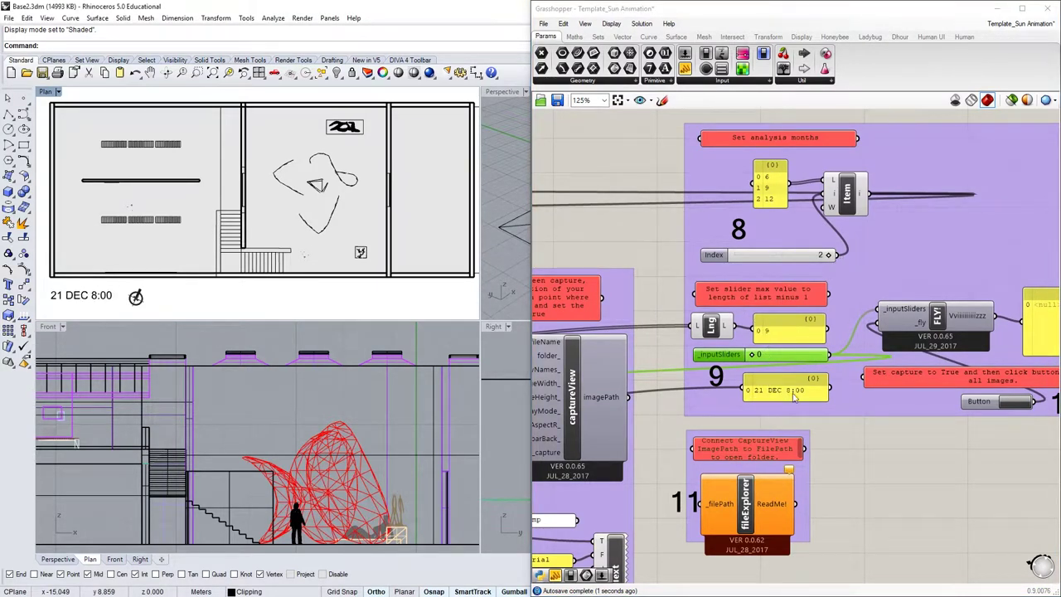
{"action": "double_click", "coordinate": [719, 355]}
{"action": "left_click", "coordinate": [779, 381]}
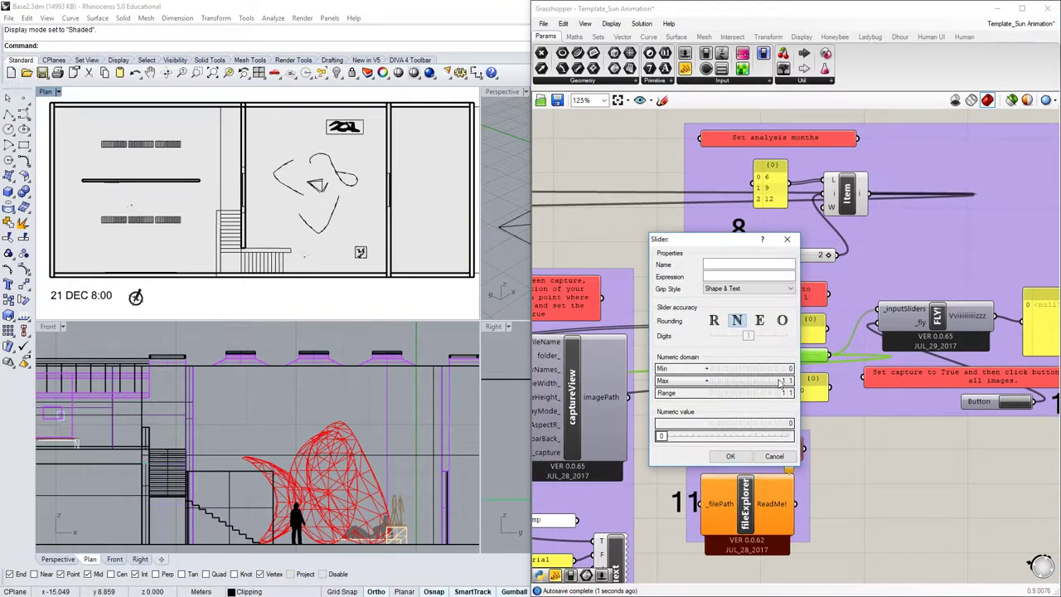
{"action": "double_click", "coordinate": [779, 380]}
{"action": "type", "text": "8"}
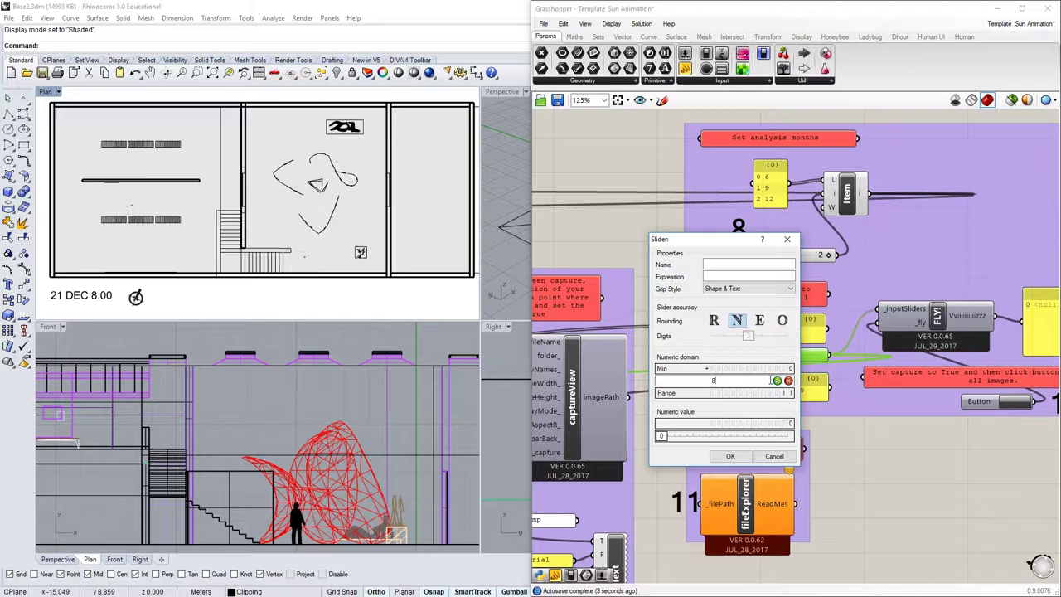
{"action": "key", "text": "Return"}
{"action": "left_click", "coordinate": [730, 455]}
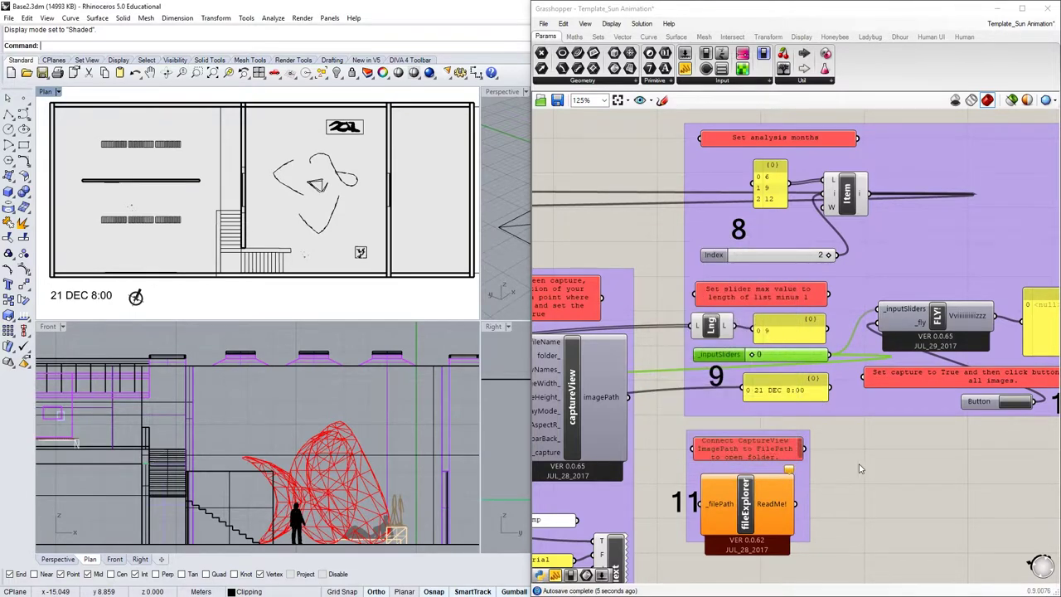
Step: Start the FLY! component and confirm the run through the December hours to generate the capture images
{"action": "right_click_drag", "start_coordinate": [905, 454], "coordinate": [763, 442]}
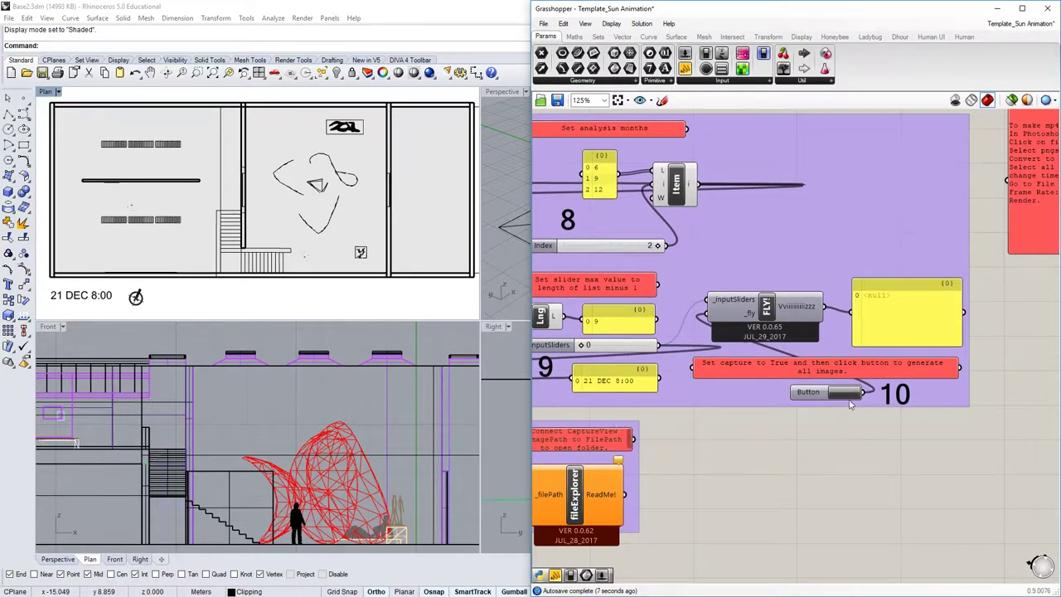
{"action": "left_click", "coordinate": [847, 393]}
{"action": "left_click", "coordinate": [788, 340]}
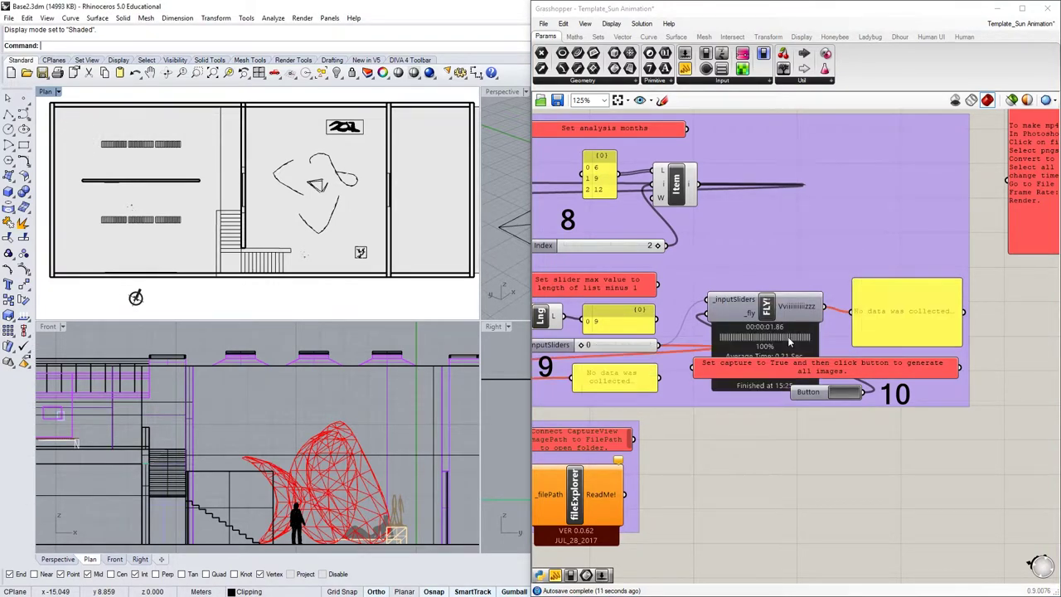
Step: Read the step 12 note on making an mp4 from the captured images in Photoshop
{"action": "scroll", "coordinate": [836, 318], "scroll_direction": "down", "scroll_amount": 4}
{"action": "scroll", "coordinate": [836, 317], "scroll_direction": "up", "scroll_amount": 3}
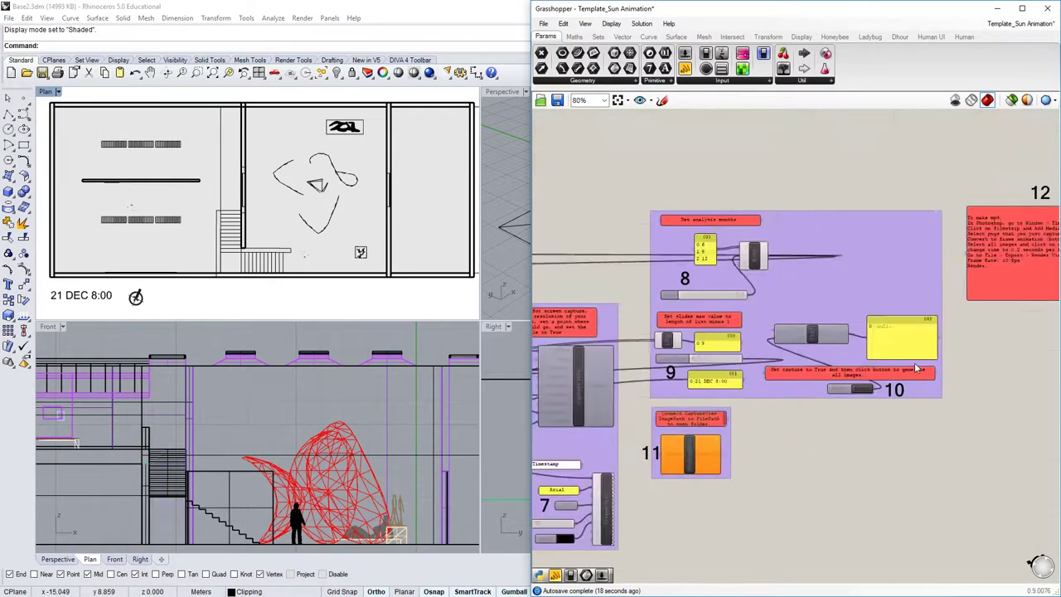
{"action": "right_click_drag", "start_coordinate": [895, 353], "coordinate": [654, 432]}
{"action": "scroll", "coordinate": [762, 273], "scroll_direction": "up", "scroll_amount": 3}
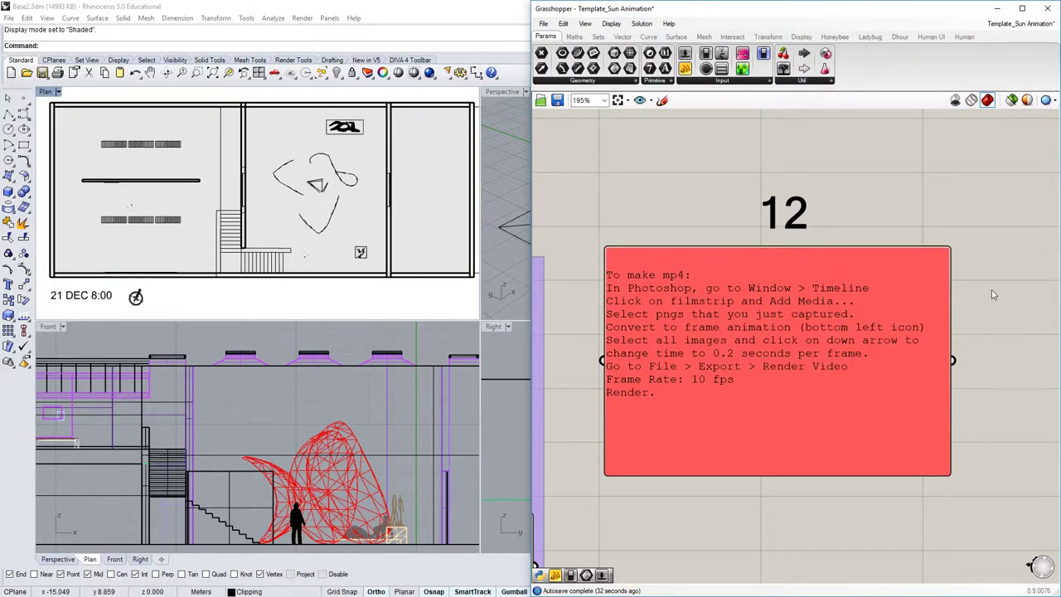
Step: Open the properties of the panel feeding sunPath's _timeStep input and cancel without editing it
{"action": "scroll", "coordinate": [1001, 287], "scroll_direction": "down", "scroll_amount": 5}
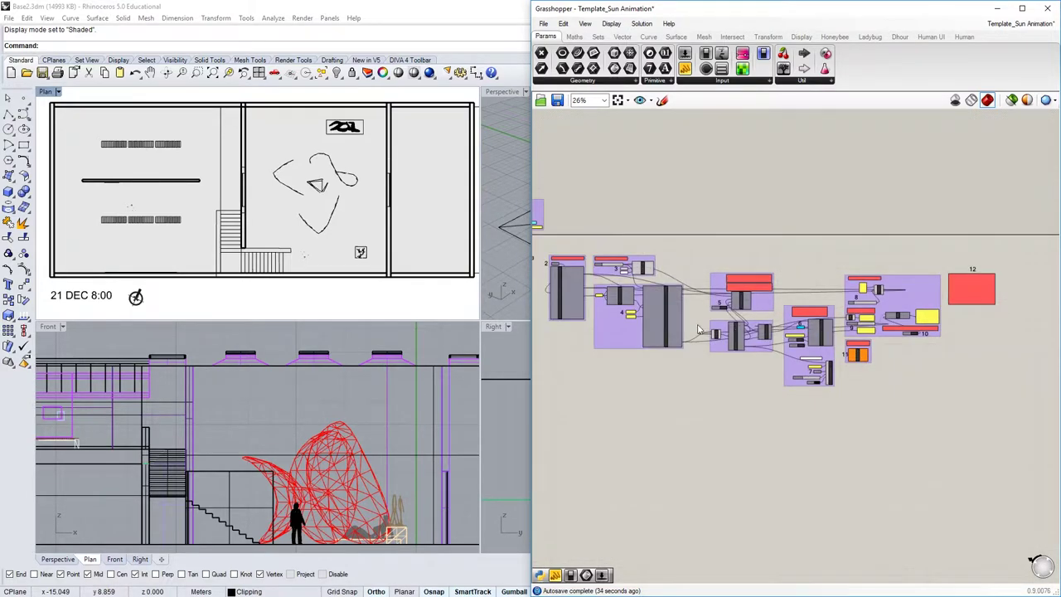
{"action": "scroll", "coordinate": [703, 316], "scroll_direction": "up", "scroll_amount": 3}
{"action": "scroll", "coordinate": [964, 365], "scroll_direction": "up", "scroll_amount": 3}
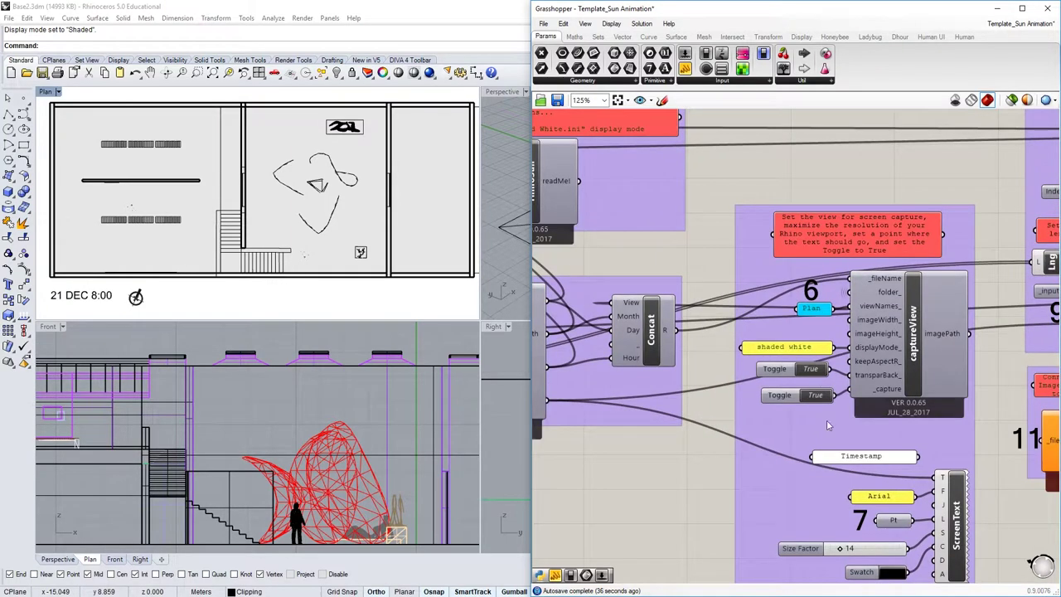
{"action": "scroll", "coordinate": [962, 378], "scroll_direction": "up", "scroll_amount": 1}
{"action": "scroll", "coordinate": [961, 377], "scroll_direction": "down", "scroll_amount": 3}
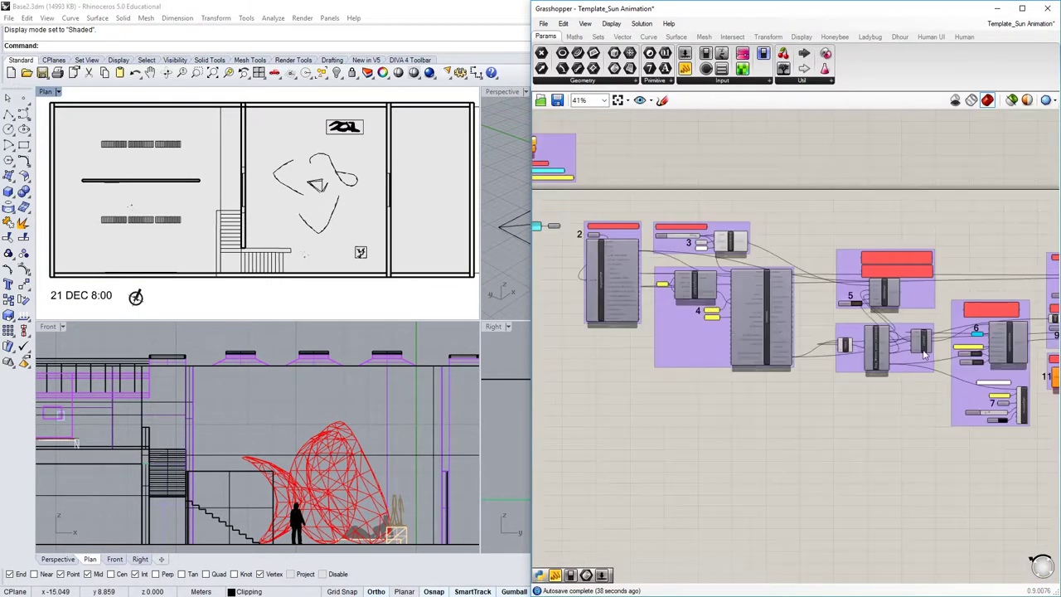
{"action": "scroll", "coordinate": [699, 330], "scroll_direction": "up", "scroll_amount": 5}
{"action": "left_click", "coordinate": [698, 330]}
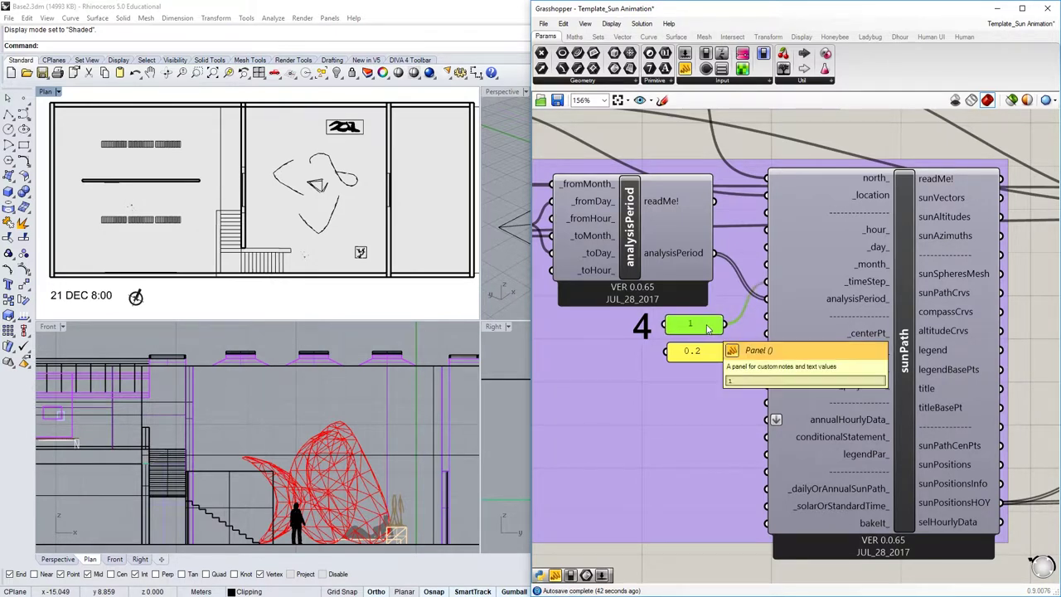
{"action": "double_click", "coordinate": [698, 327]}
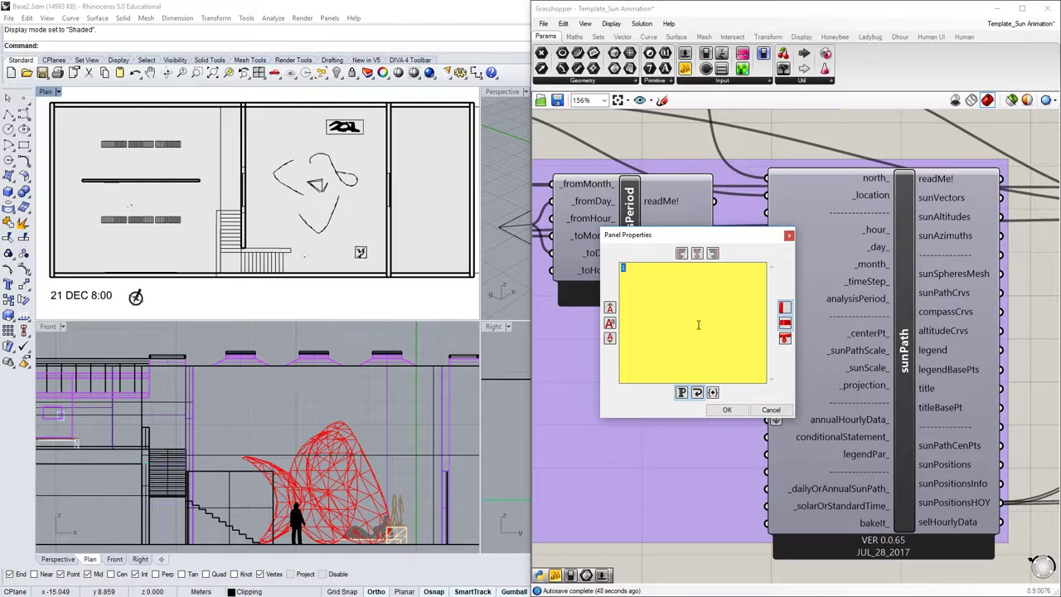
{"action": "left_click", "coordinate": [771, 411]}
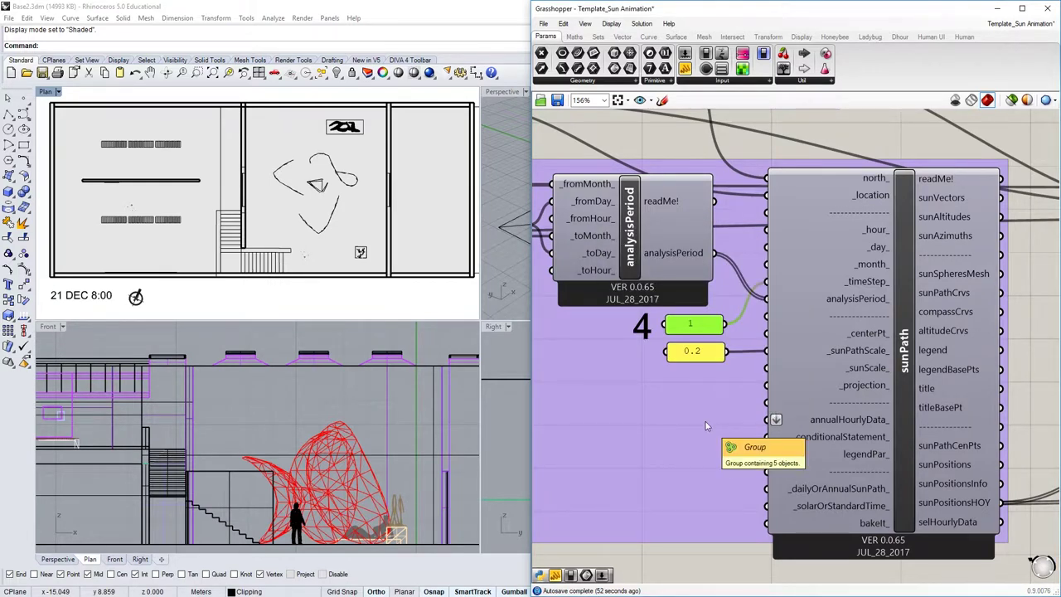
{"action": "right_click_drag", "start_coordinate": [730, 354], "coordinate": [673, 348]}
{"action": "scroll", "coordinate": [673, 348], "scroll_direction": "down", "scroll_amount": 2}
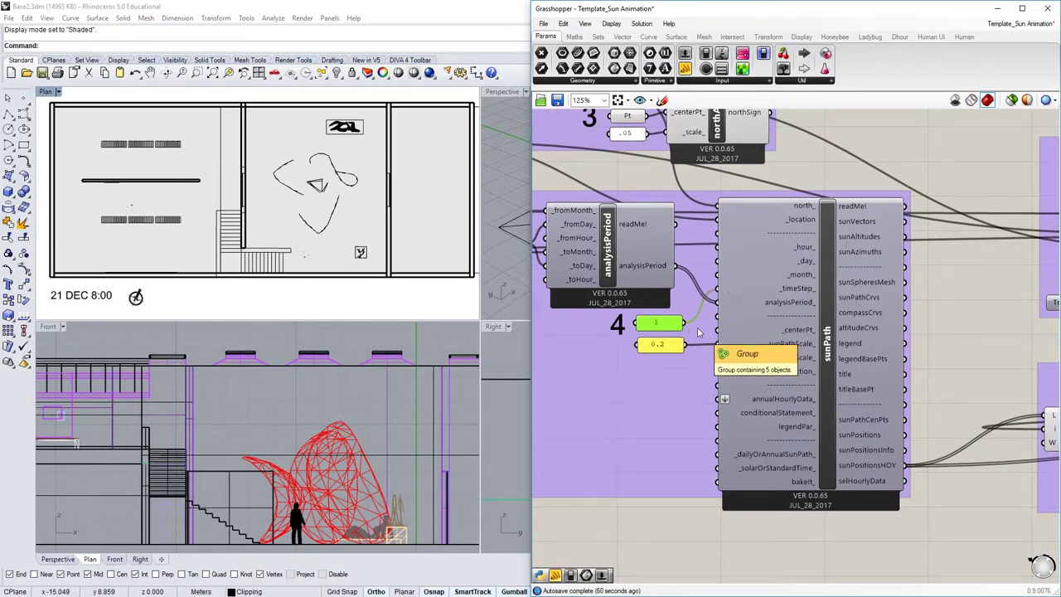
{"action": "scroll", "coordinate": [663, 331], "scroll_direction": "down", "scroll_amount": 3}
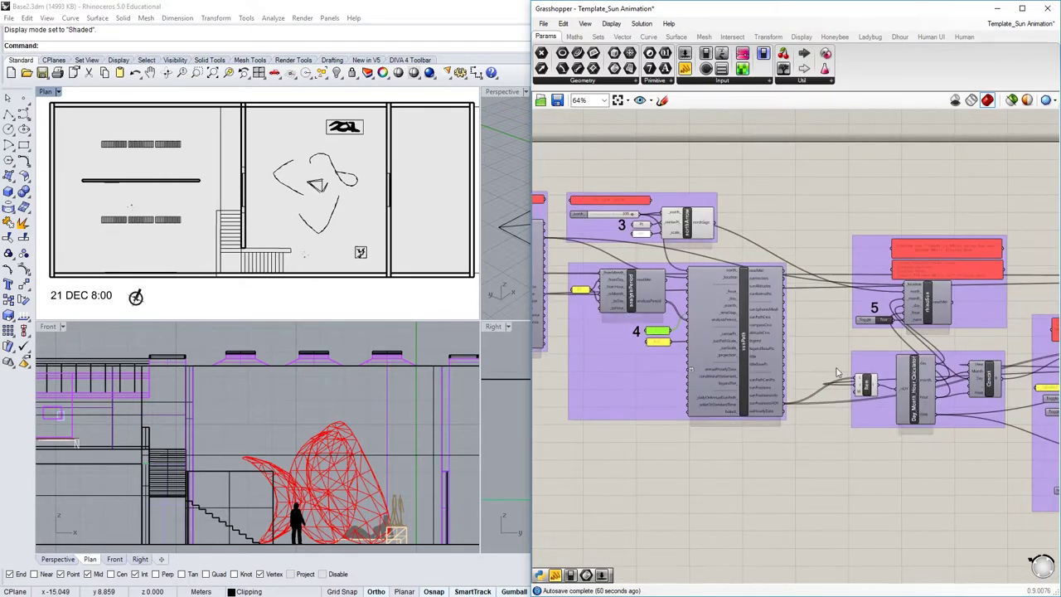
{"action": "right_click_drag", "start_coordinate": [869, 358], "coordinate": [596, 366]}
{"action": "scroll", "coordinate": [862, 393], "scroll_direction": "up", "scroll_amount": 3}
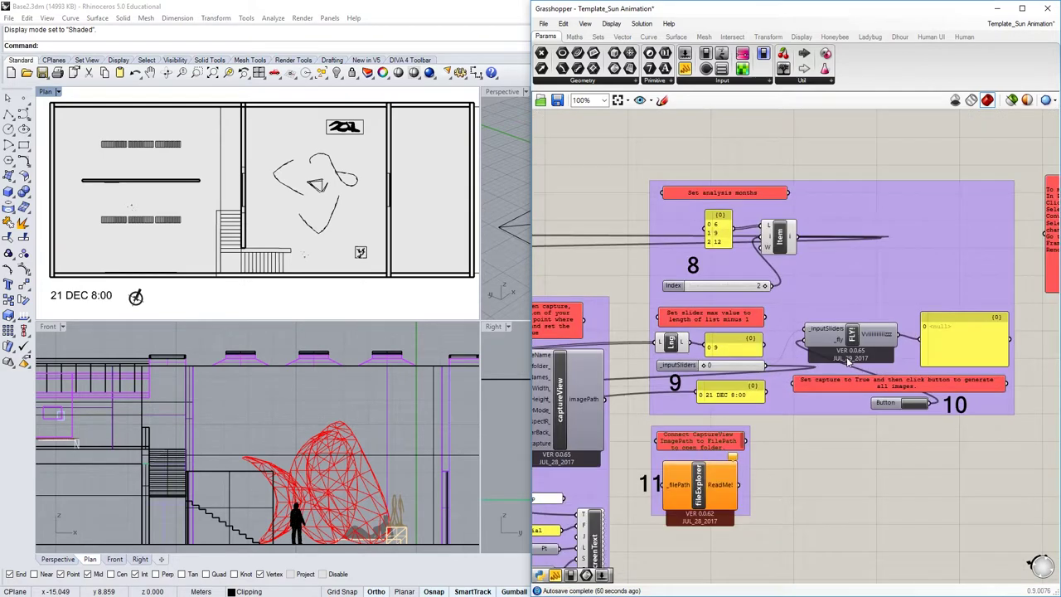
Step: Switch to the C:\ladybug\181005 folder in File Explorer and open the first capture, Plan621_5.0_Plan.png, in Windows Photo Viewer
{"action": "right_click_drag", "start_coordinate": [814, 379], "coordinate": [740, 395]}
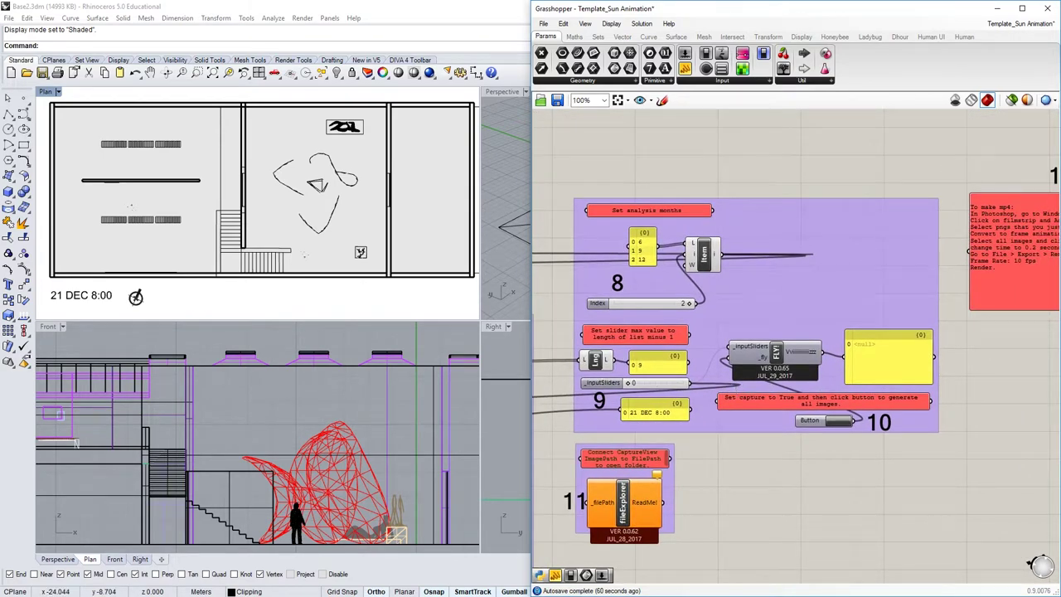
{"action": "left_click_drag", "start_coordinate": [0, 166], "coordinate": [619, 1]}
{"action": "double_click", "coordinate": [124, 62]}
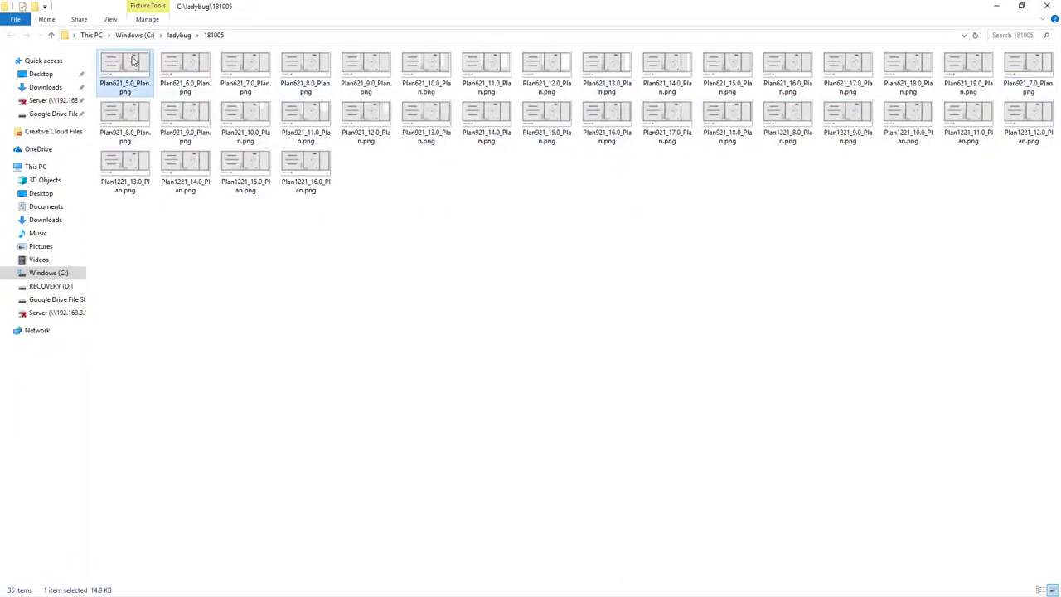
Step: Step through the hourly June and September captures as far as Plan921_15.0_Plan.png to examine the sunlight changes, and close the image viewer
{"action": "left_click", "coordinate": [501, 577]}
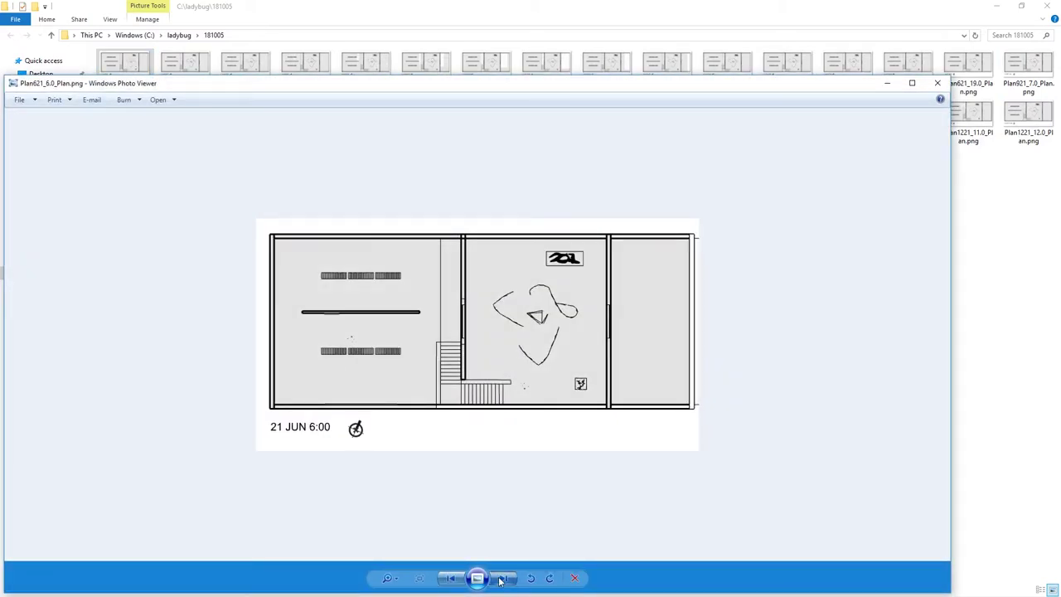
{"action": "left_click", "coordinate": [501, 577]}
{"action": "left_click", "coordinate": [501, 577]}
{"action": "left_click", "coordinate": [501, 578]}
{"action": "left_click", "coordinate": [500, 577]}
{"action": "left_click", "coordinate": [499, 577]}
{"action": "left_click", "coordinate": [502, 578]}
{"action": "left_click", "coordinate": [502, 579]}
{"action": "left_click", "coordinate": [502, 579]}
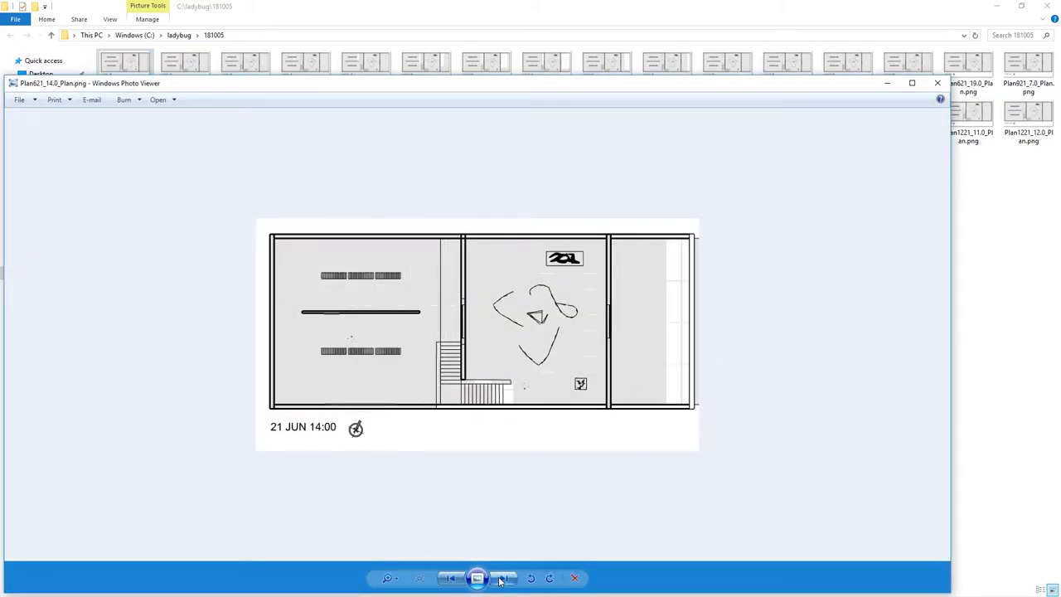
{"action": "left_click", "coordinate": [502, 578]}
{"action": "left_click", "coordinate": [502, 579]}
{"action": "left_click", "coordinate": [502, 579]}
{"action": "left_click", "coordinate": [503, 578]}
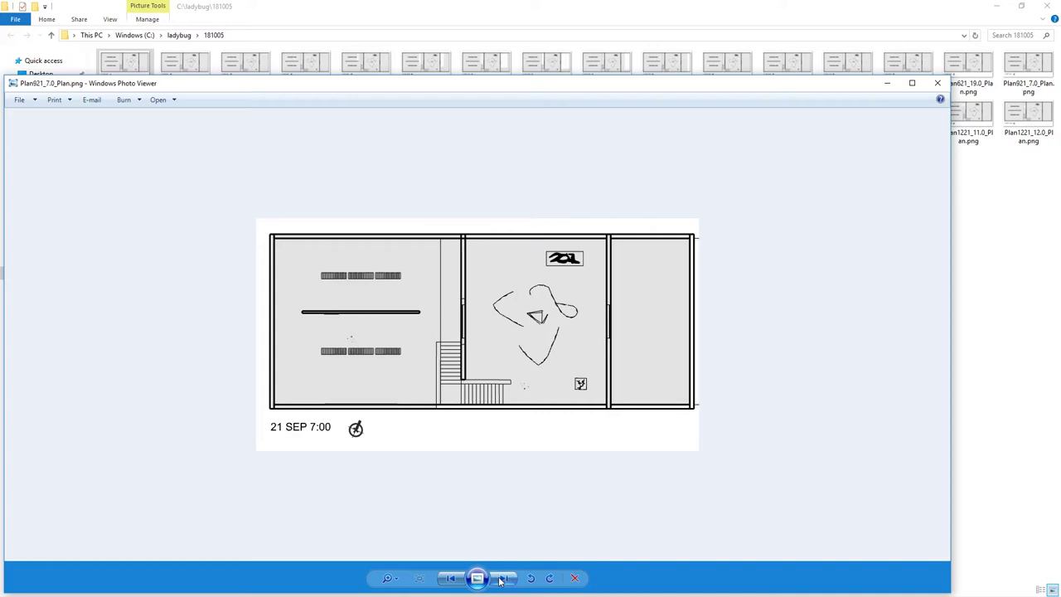
{"action": "left_click", "coordinate": [502, 578]}
{"action": "left_click", "coordinate": [503, 578]}
{"action": "left_click", "coordinate": [502, 578]}
{"action": "left_click", "coordinate": [503, 578]}
{"action": "left_click", "coordinate": [503, 579]}
{"action": "left_click", "coordinate": [503, 578]}
{"action": "left_click", "coordinate": [502, 578]}
{"action": "left_click", "coordinate": [502, 579]}
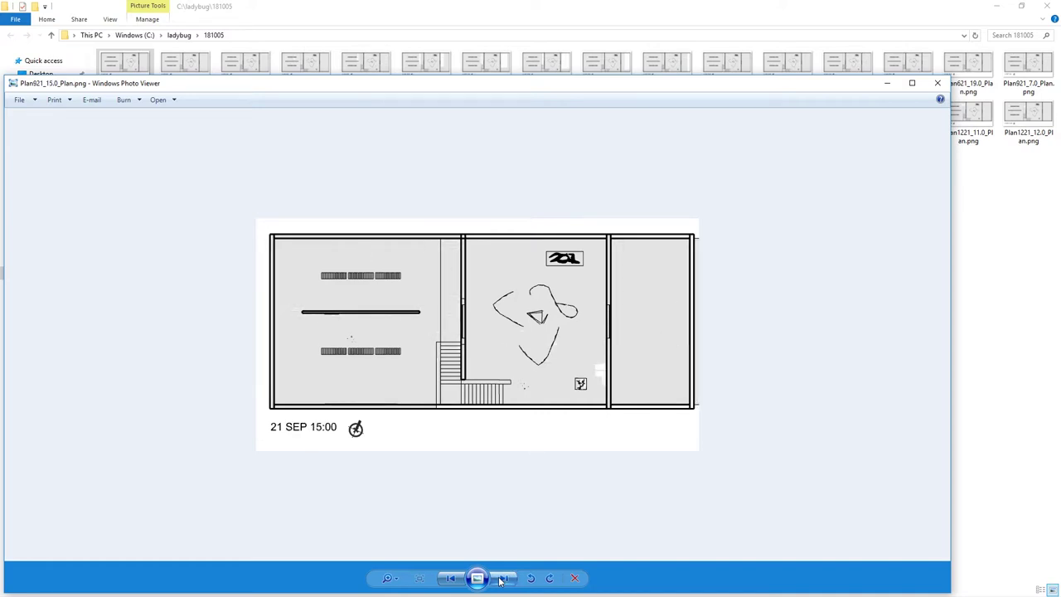
{"action": "left_click", "coordinate": [937, 83]}
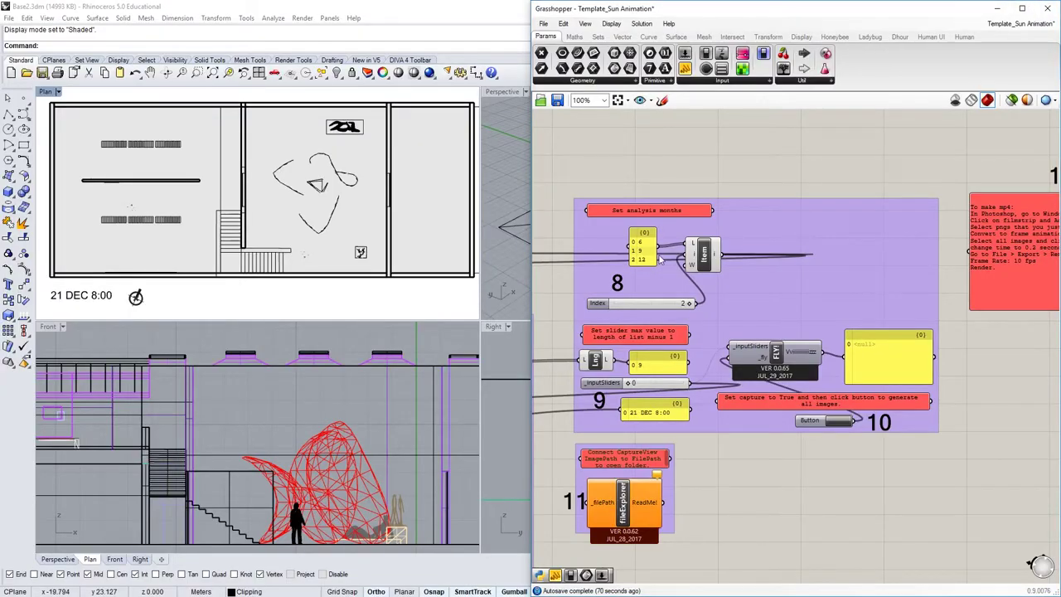